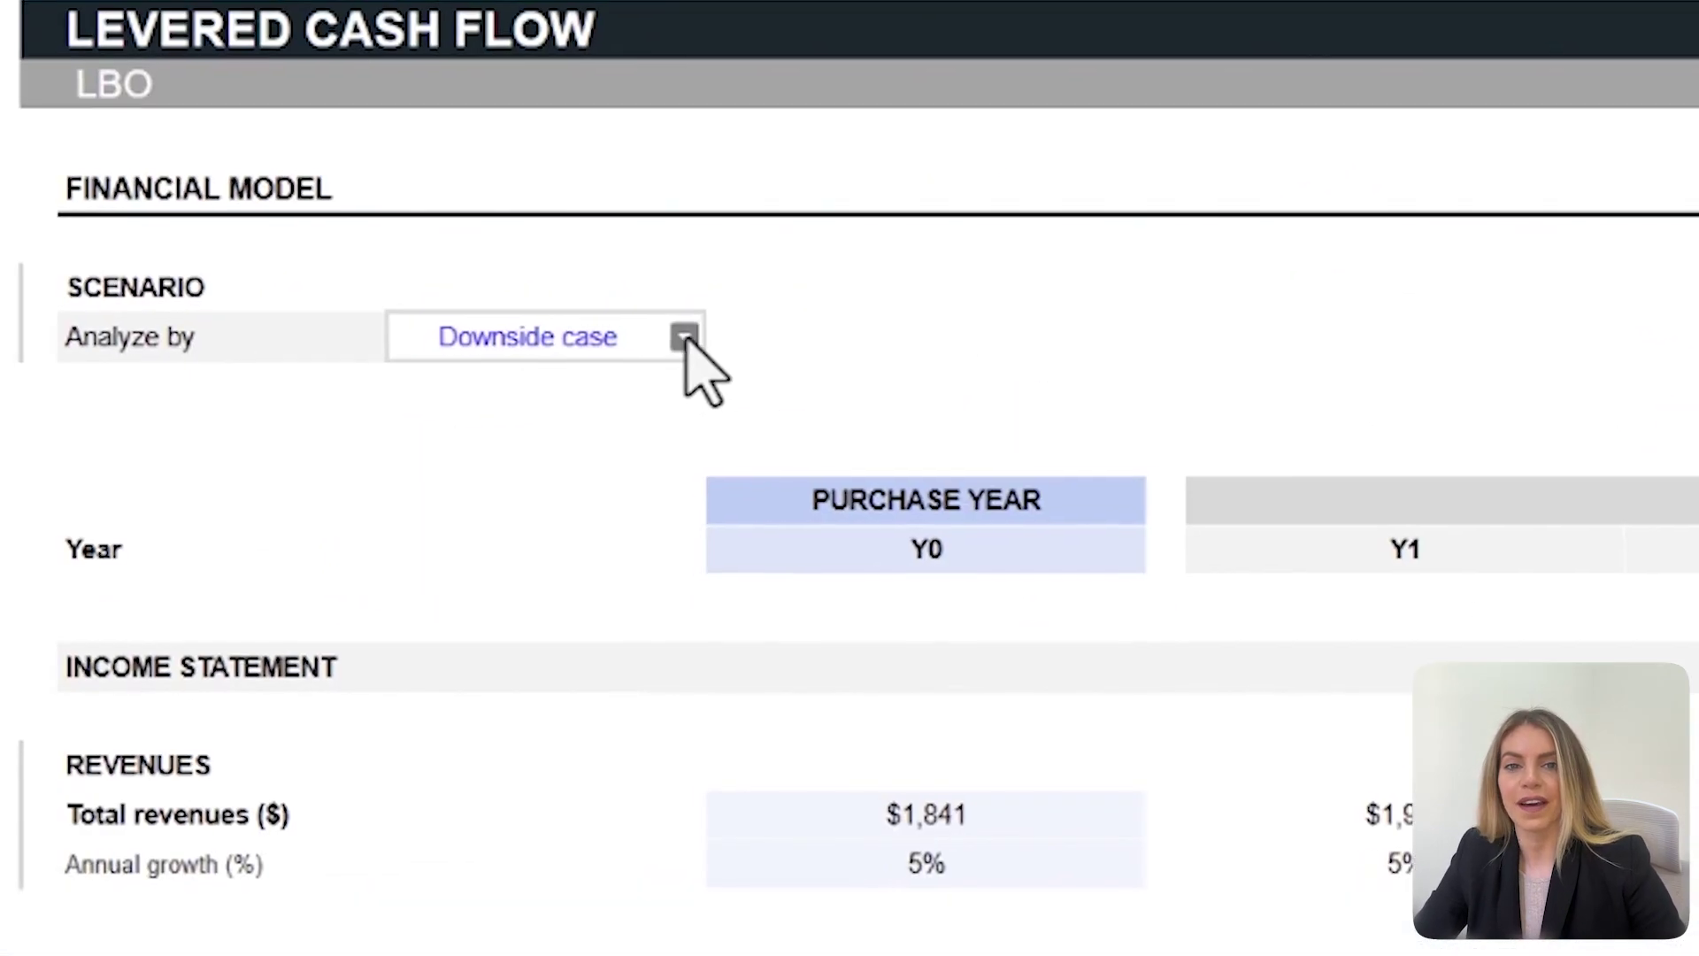
Step: Change the Levered cash flow 'Analyze by' scenario from Base case to Upside case
{"action": "left_click", "coordinate": [684, 333]}
{"action": "left_click", "coordinate": [597, 434]}
{"action": "left_click", "coordinate": [705, 290]}
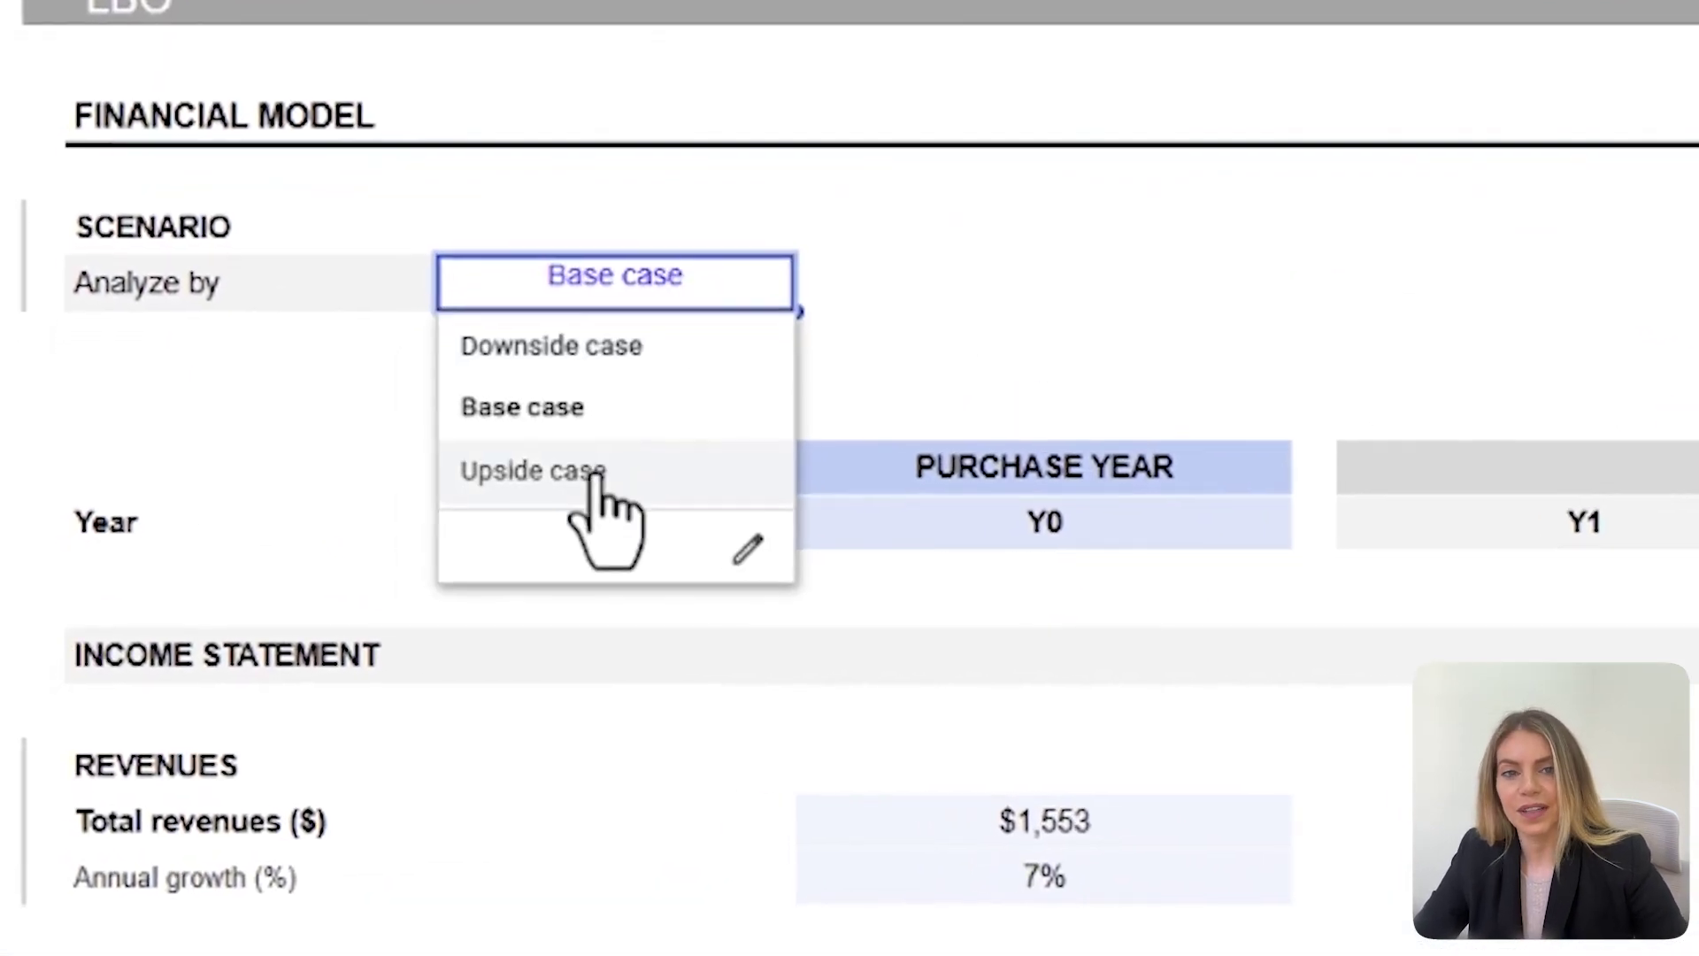
{"action": "left_click", "coordinate": [602, 473]}
{"action": "left_click", "coordinate": [638, 285]}
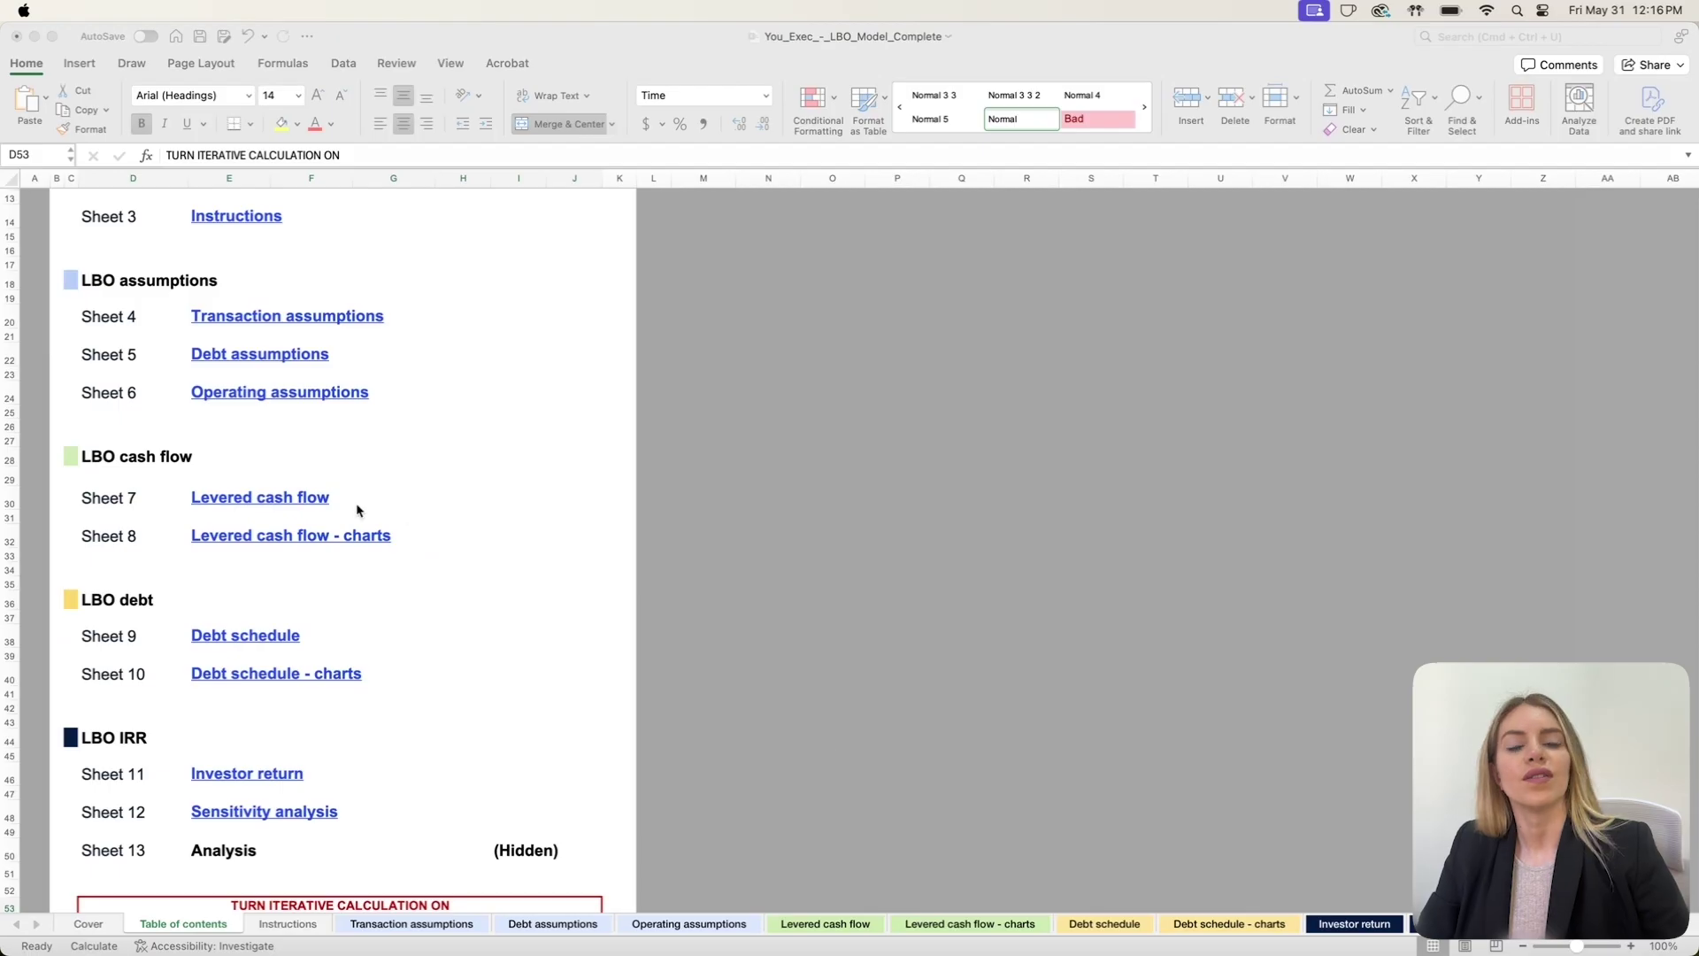
Step: Scroll through the Table of contents, highlighting each group of listed sheets
{"action": "scroll", "coordinate": [360, 511], "scroll_direction": "up", "scroll_amount": 1}
{"action": "scroll", "coordinate": [111, 354], "scroll_direction": "up", "scroll_amount": 5}
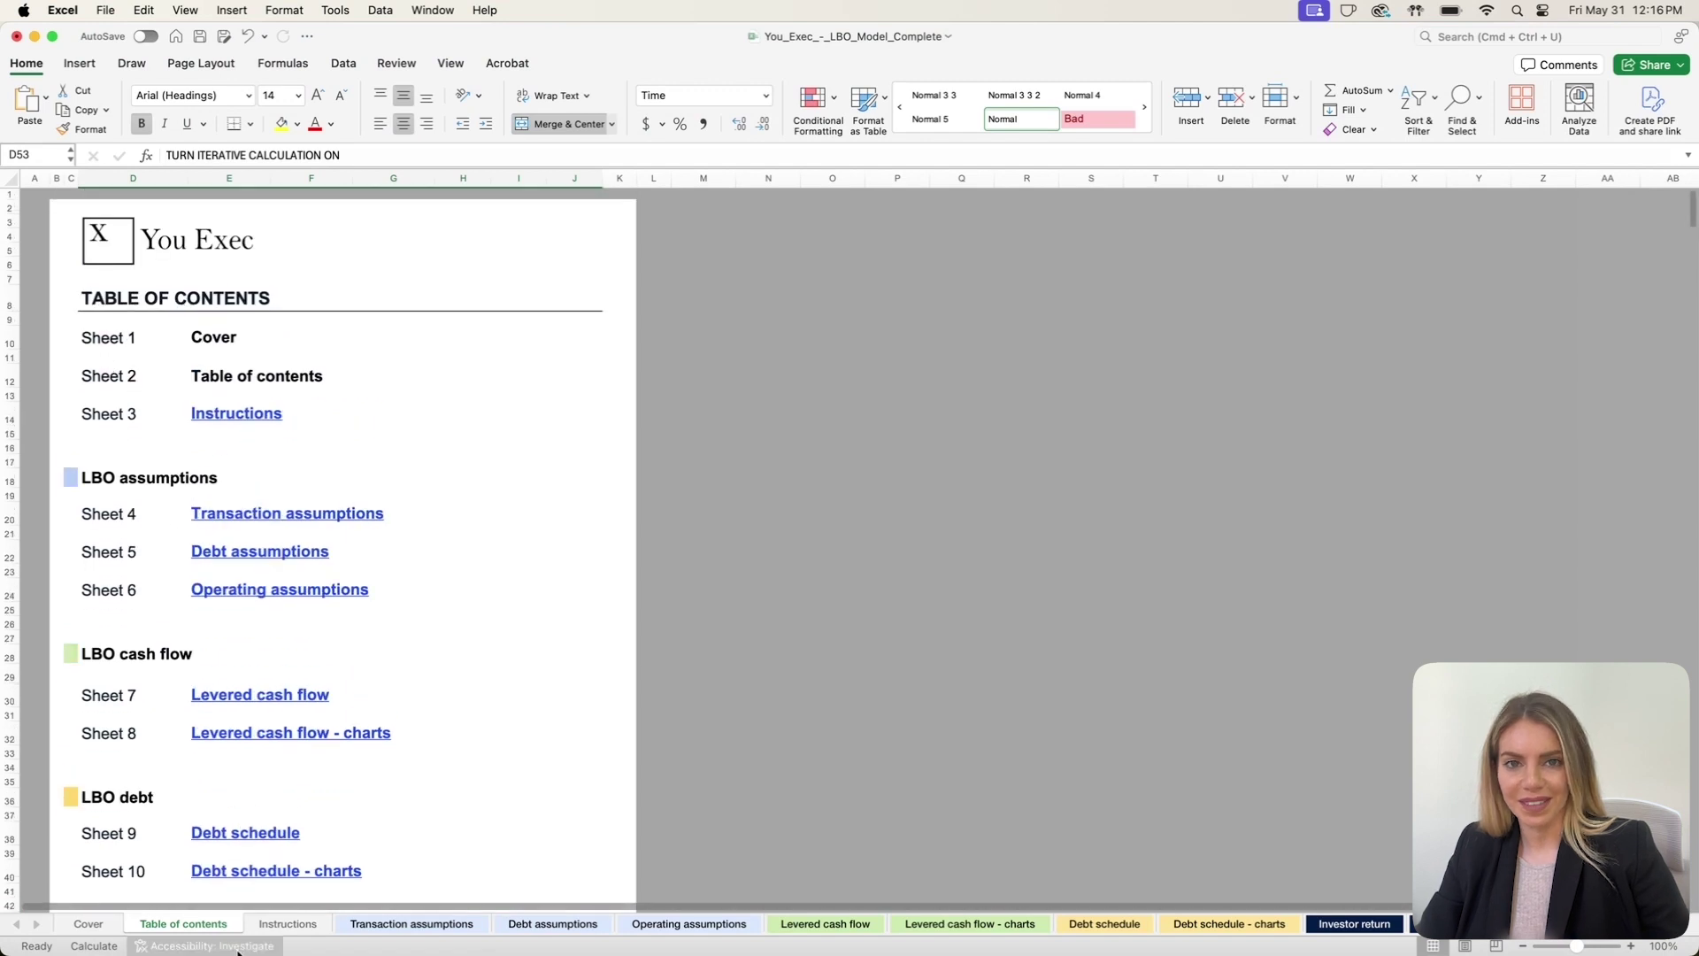
{"action": "left_click_drag", "start_coordinate": [102, 479], "coordinate": [105, 597]}
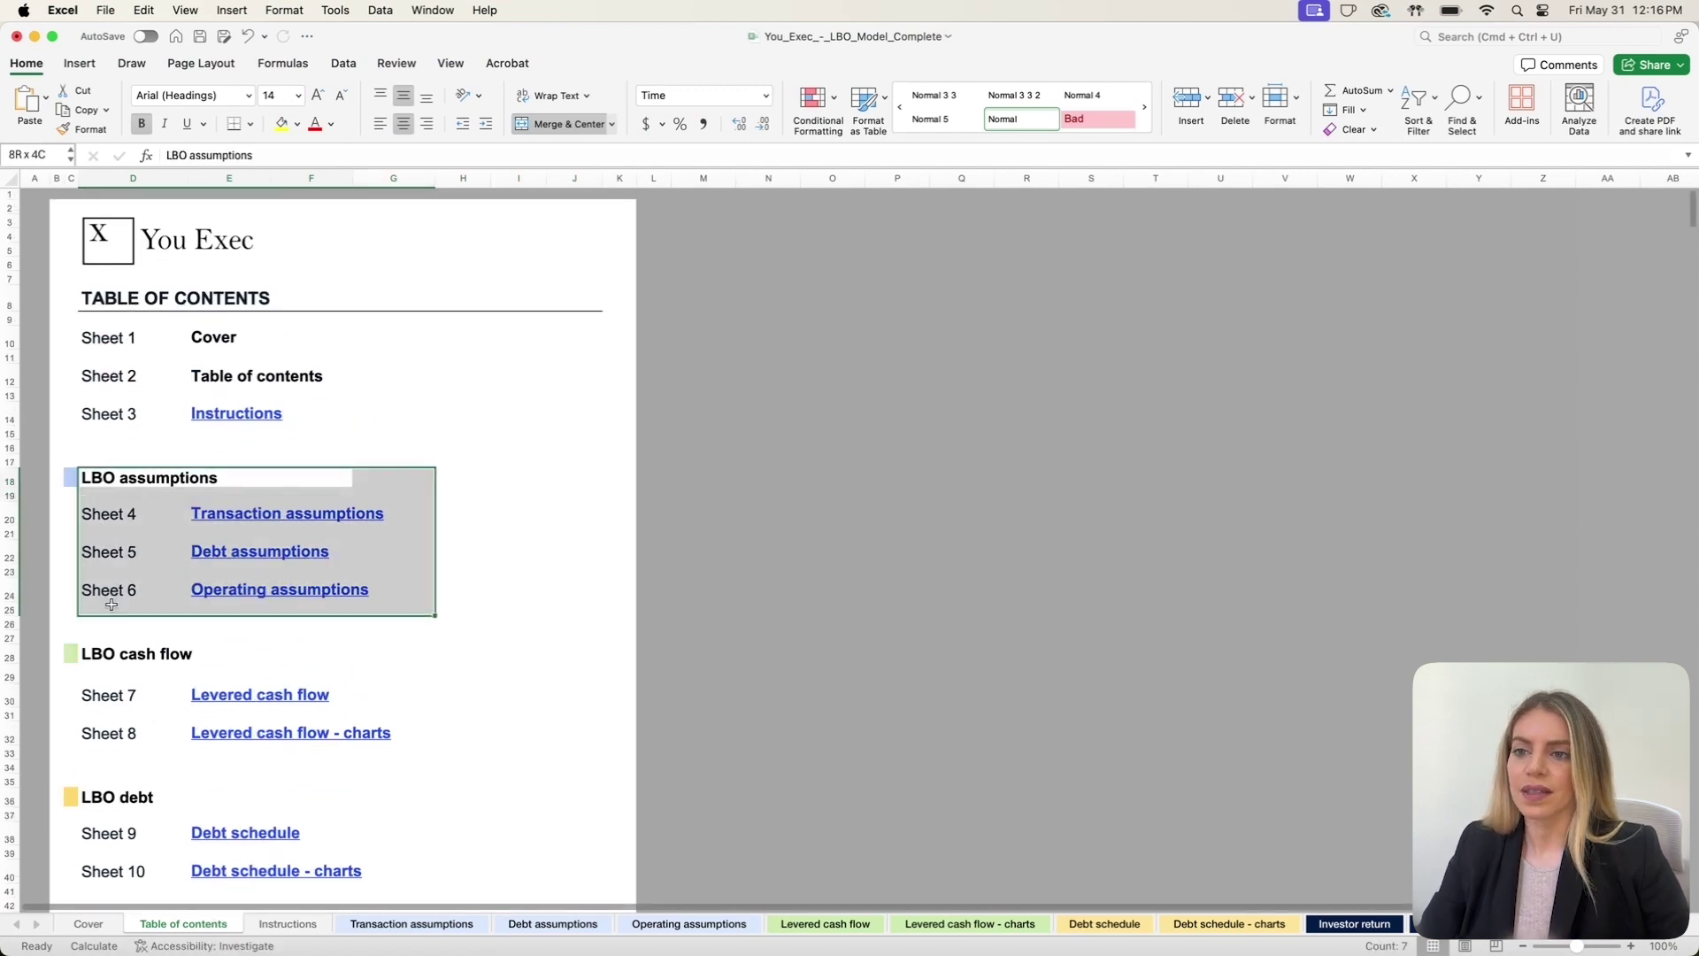
{"action": "scroll", "coordinate": [121, 379], "scroll_direction": "down", "scroll_amount": 3}
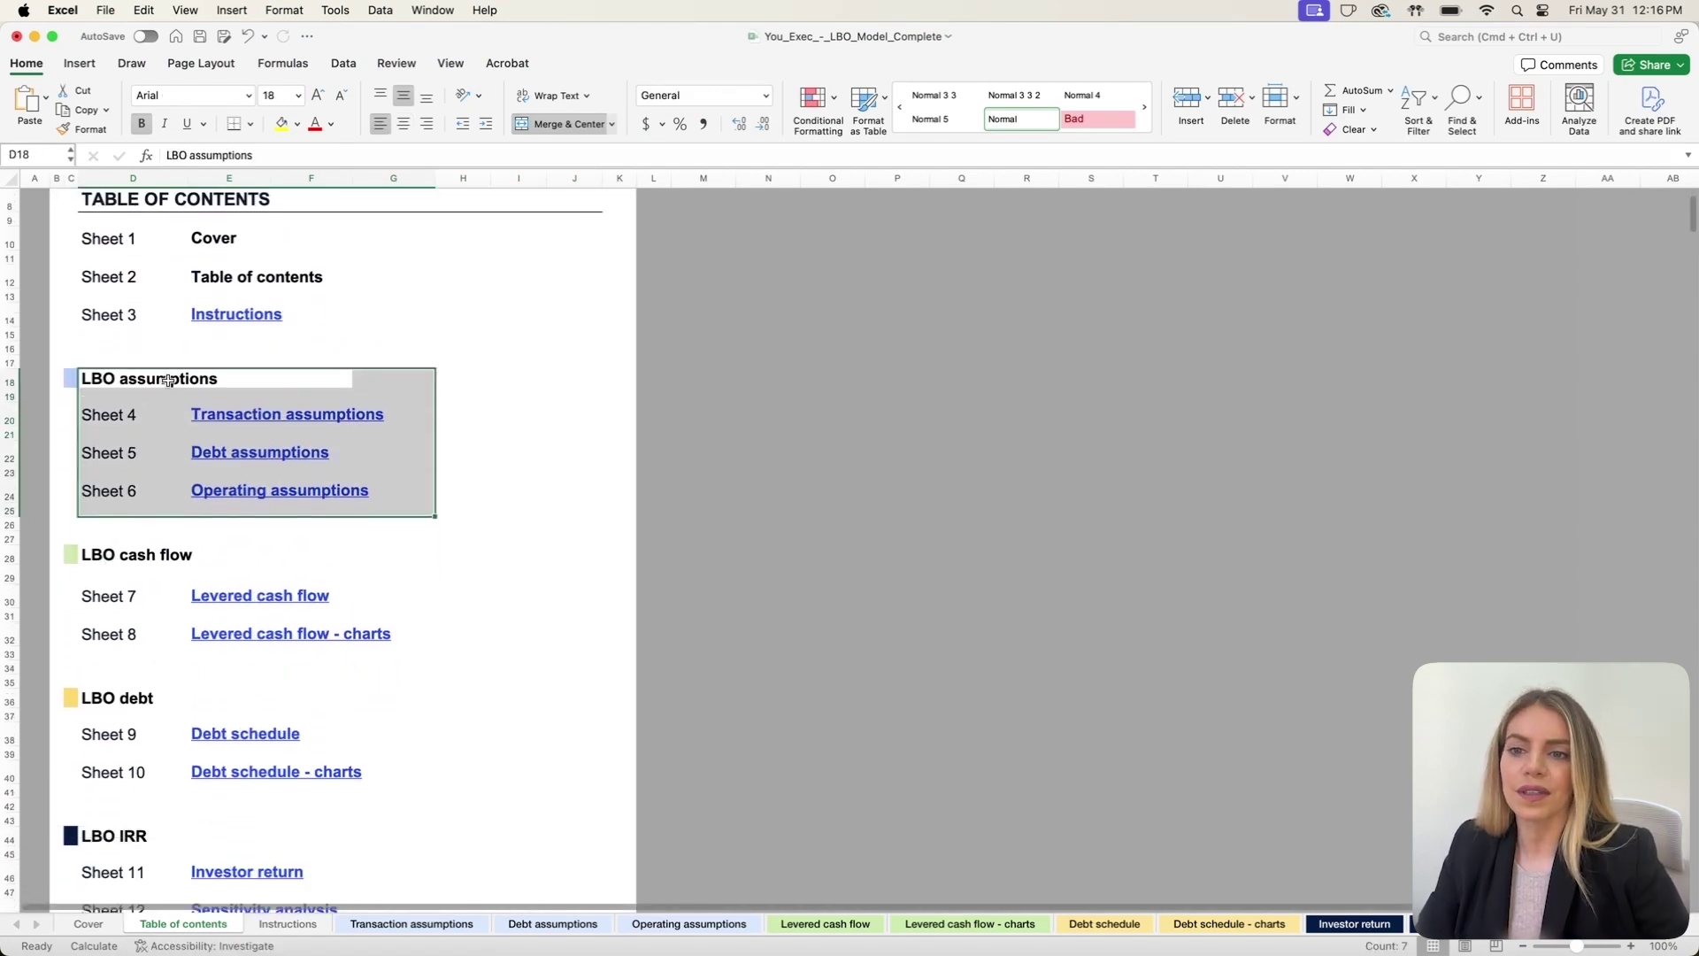
{"action": "scroll", "coordinate": [133, 443], "scroll_direction": "down", "scroll_amount": 3}
{"action": "left_click_drag", "start_coordinate": [110, 489], "coordinate": [134, 579]}
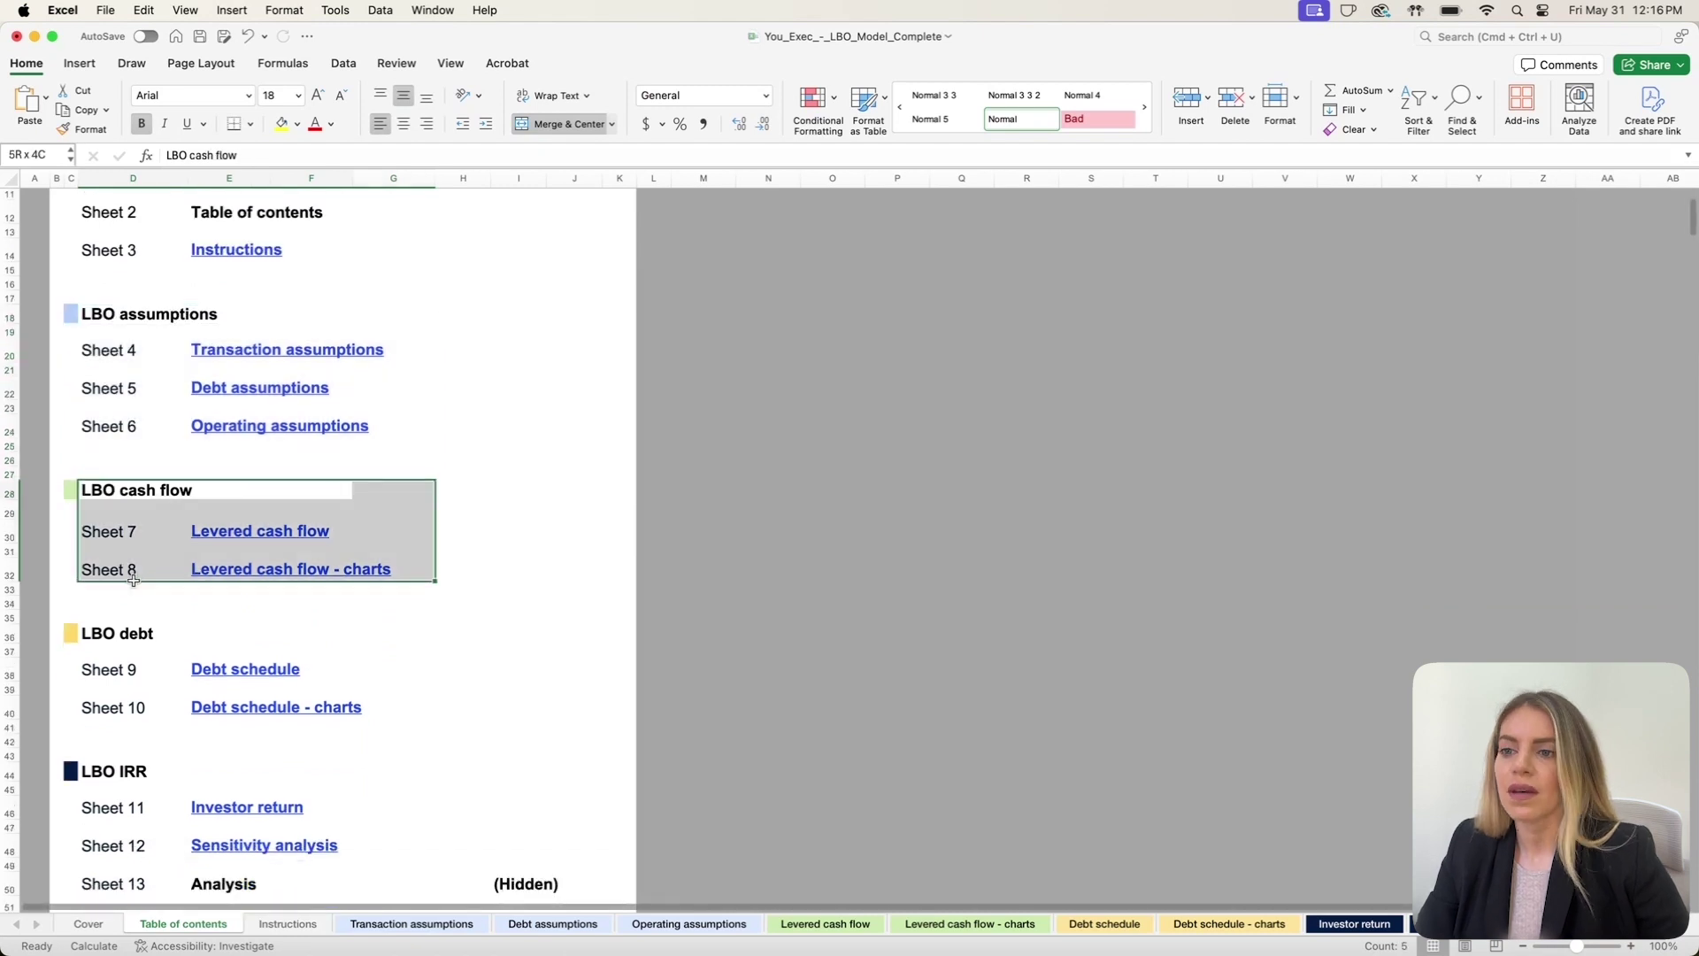
{"action": "scroll", "coordinate": [134, 579], "scroll_direction": "down", "scroll_amount": 3}
{"action": "left_click_drag", "start_coordinate": [111, 518], "coordinate": [132, 746]}
{"action": "scroll", "coordinate": [126, 595], "scroll_direction": "down", "scroll_amount": 1}
{"action": "scroll", "coordinate": [137, 662], "scroll_direction": "down", "scroll_amount": 1}
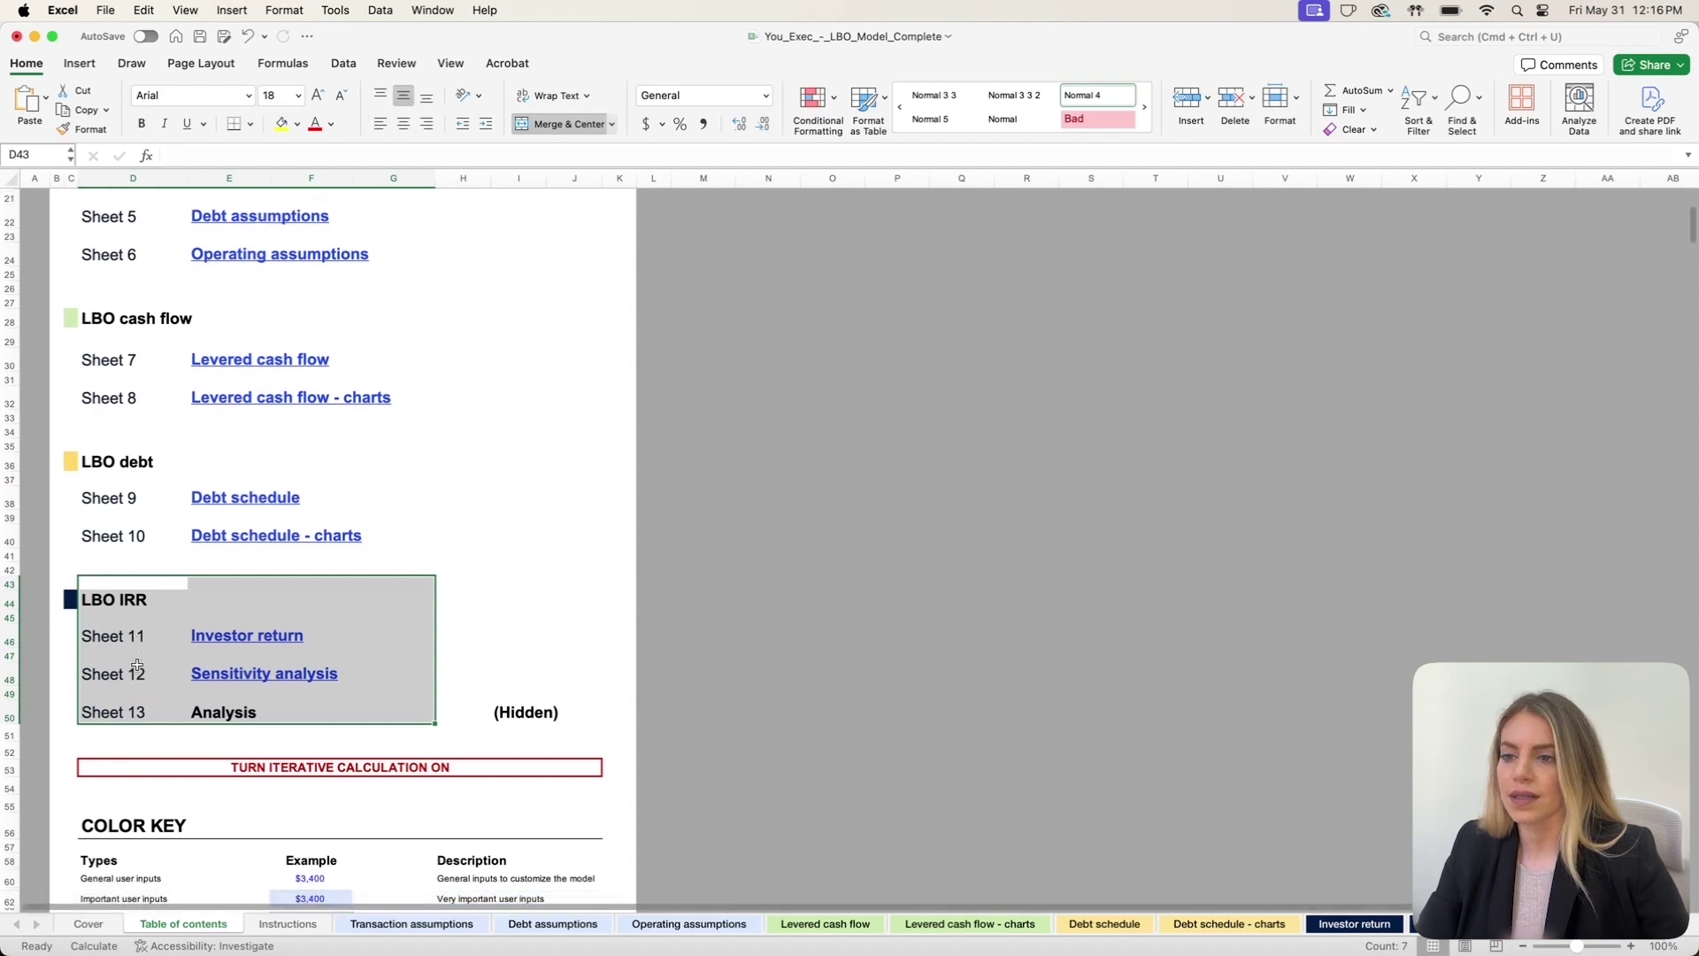
Step: On the Instructions sheet, highlight the TURN ITERATIVE CALCULATION ON warning and its explanation
{"action": "left_click", "coordinate": [263, 925]}
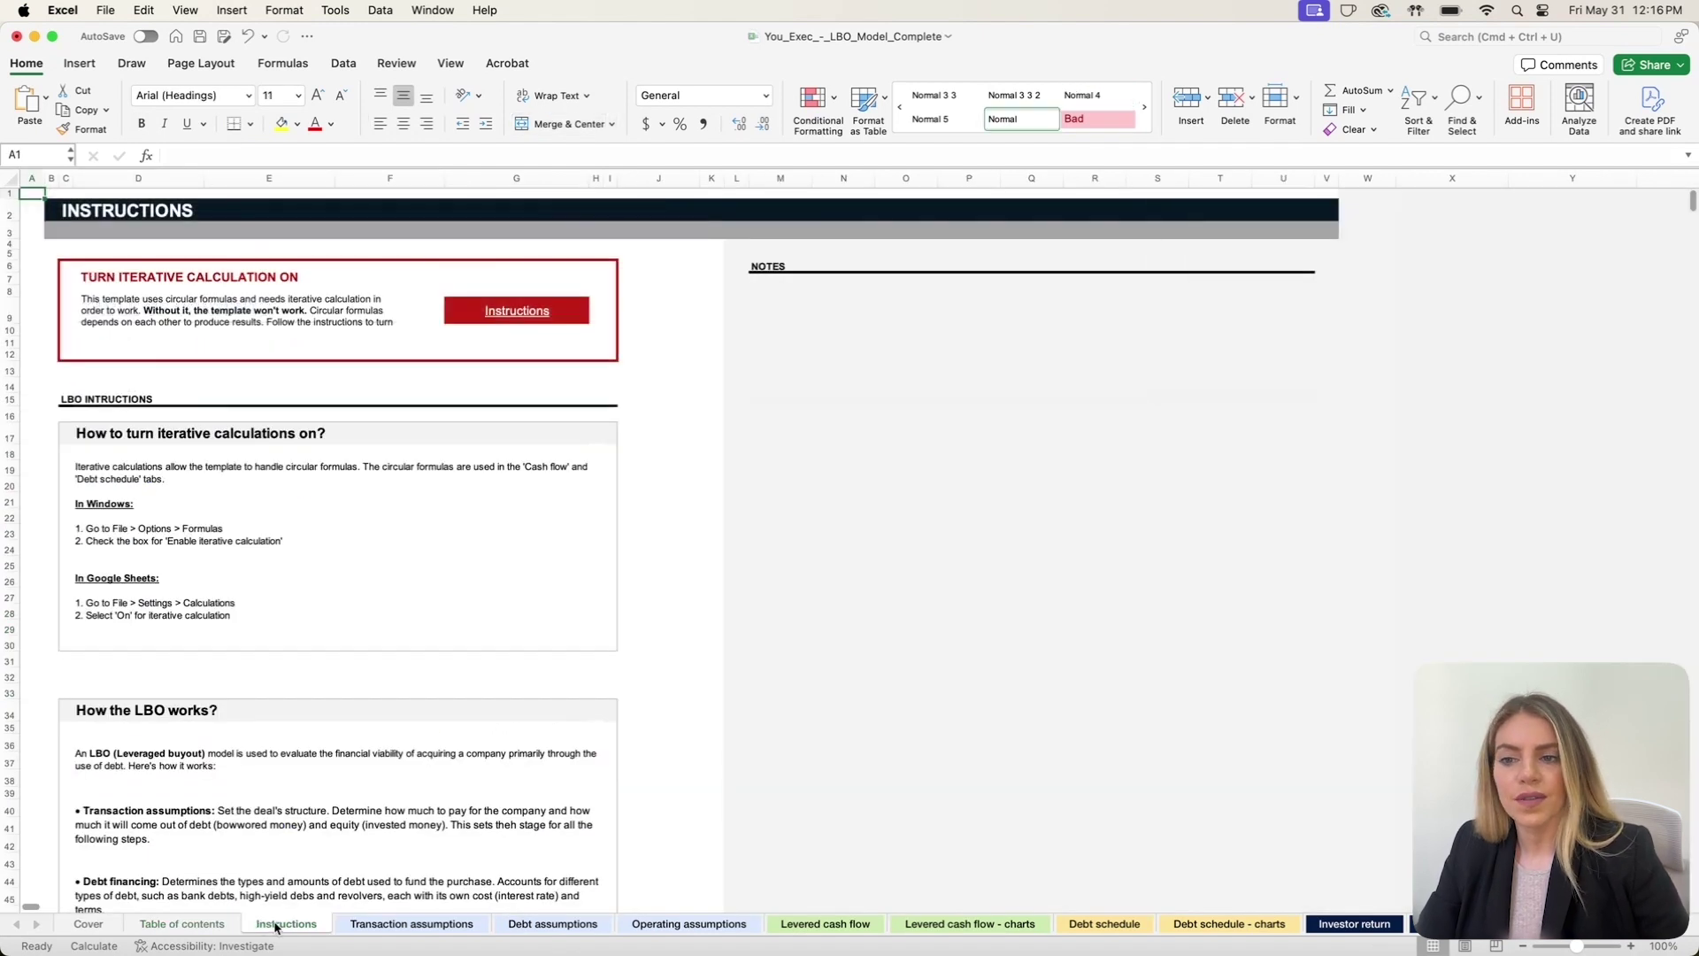
{"action": "left_click", "coordinate": [282, 567]}
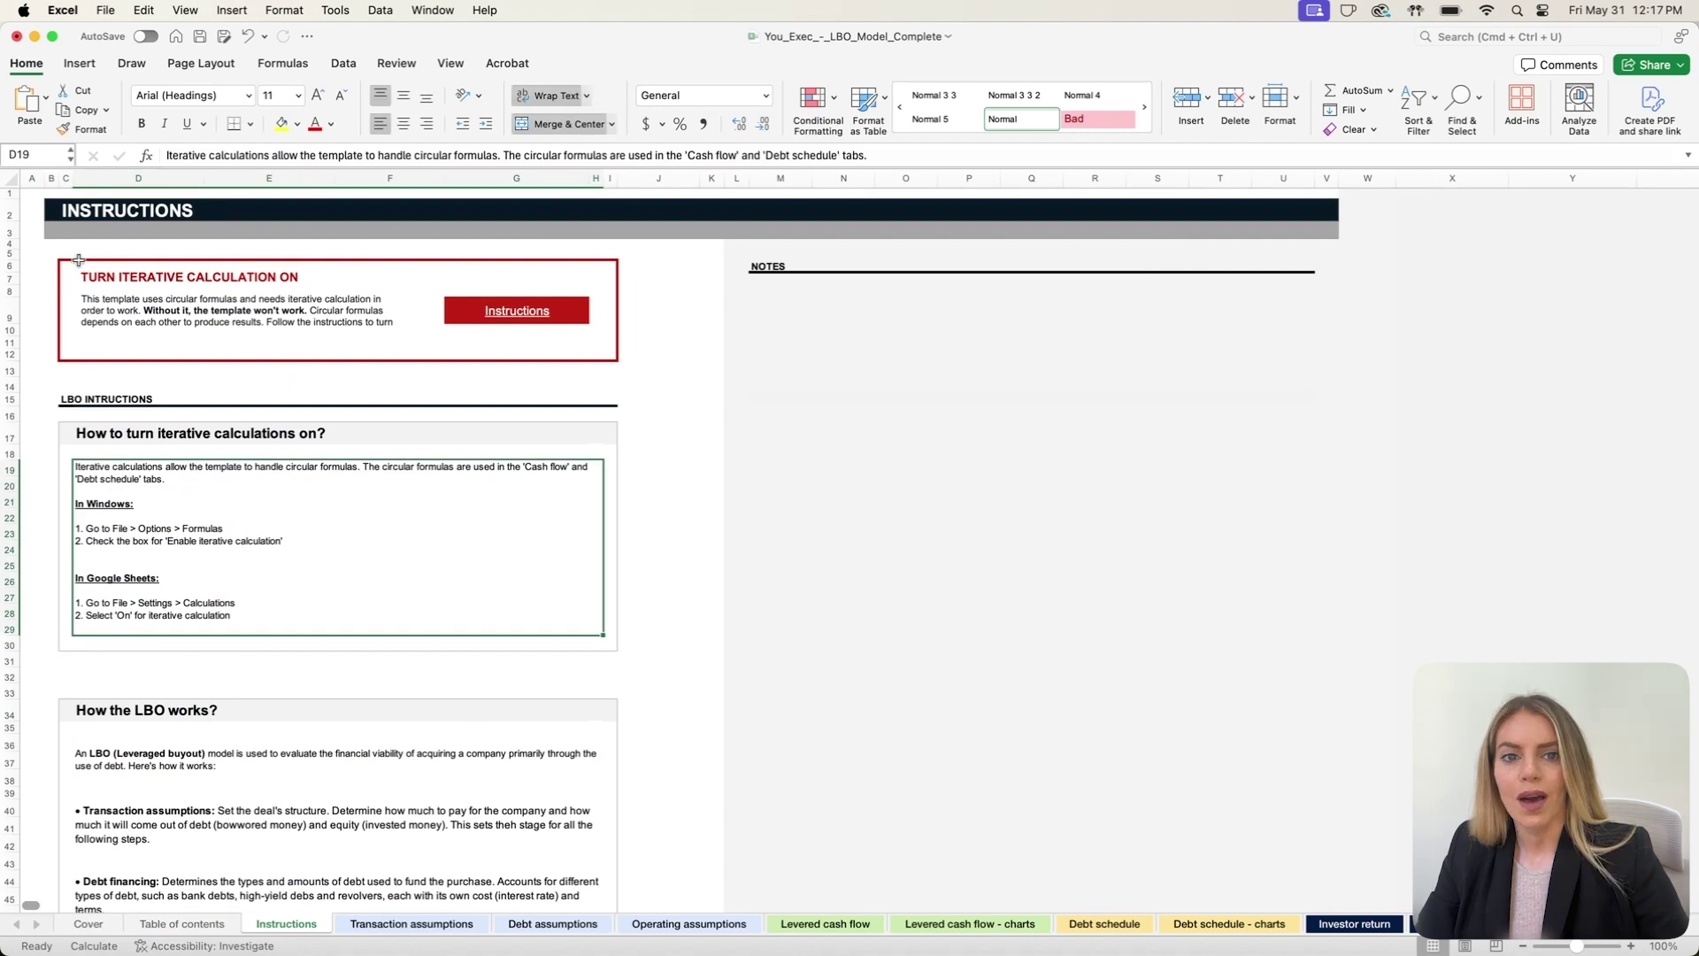
{"action": "left_click_drag", "start_coordinate": [61, 264], "coordinate": [615, 355]}
{"action": "left_click", "coordinate": [152, 277]}
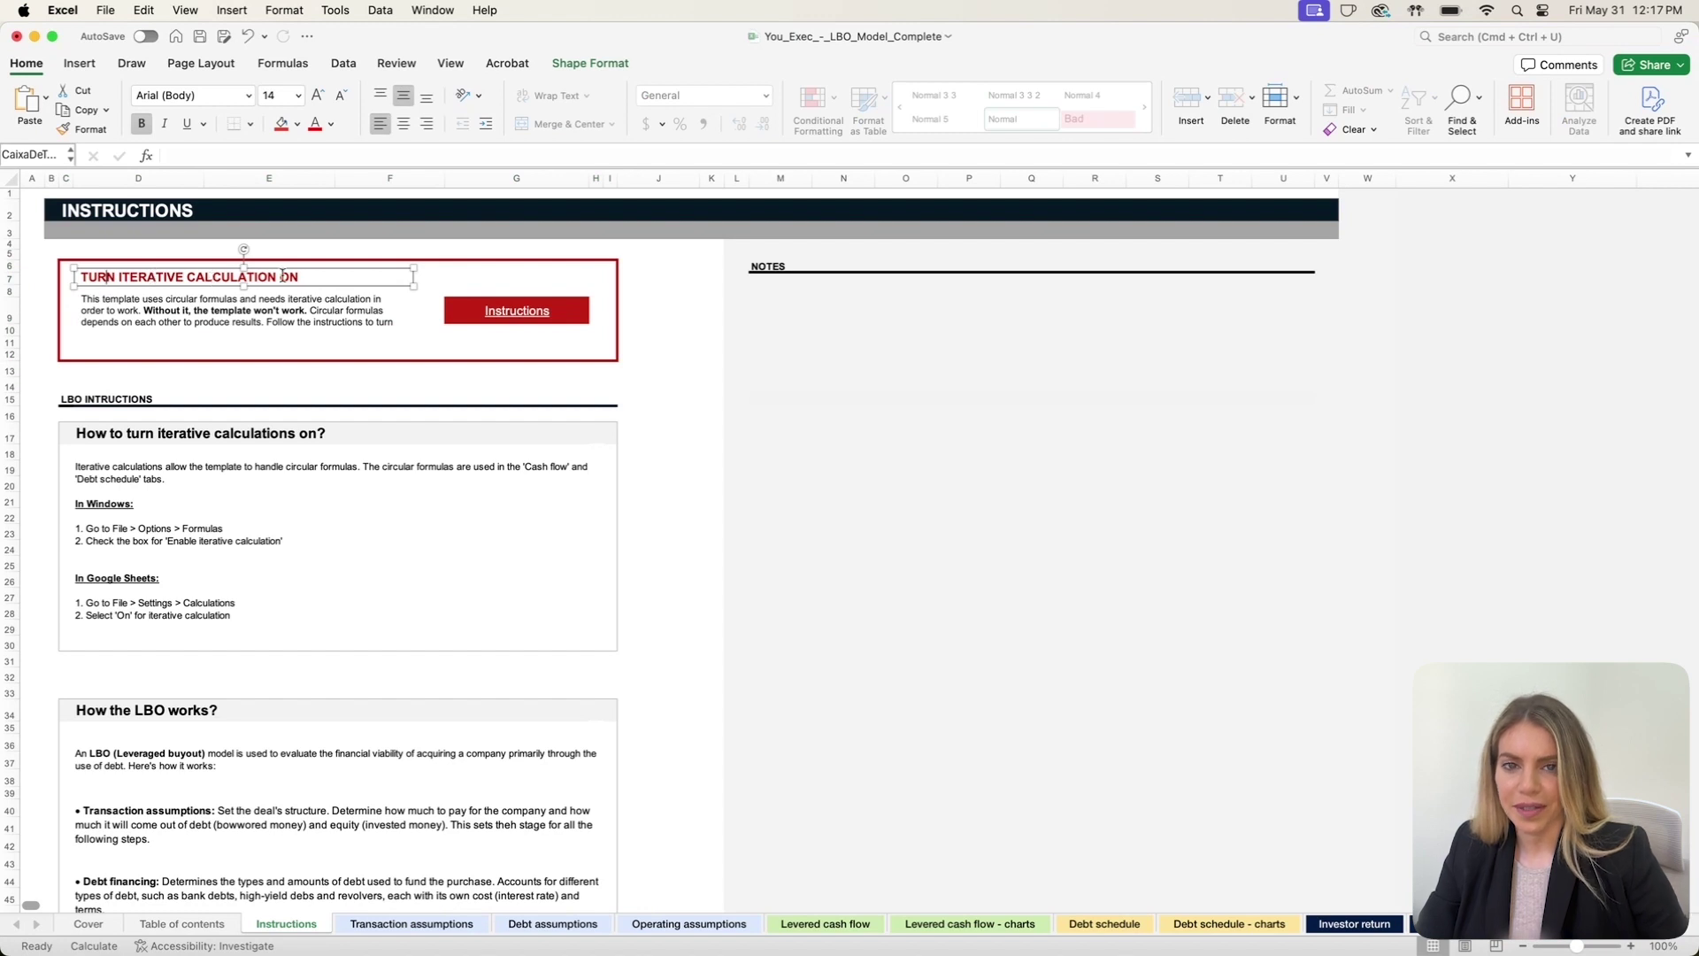
{"action": "left_click", "coordinate": [94, 305]}
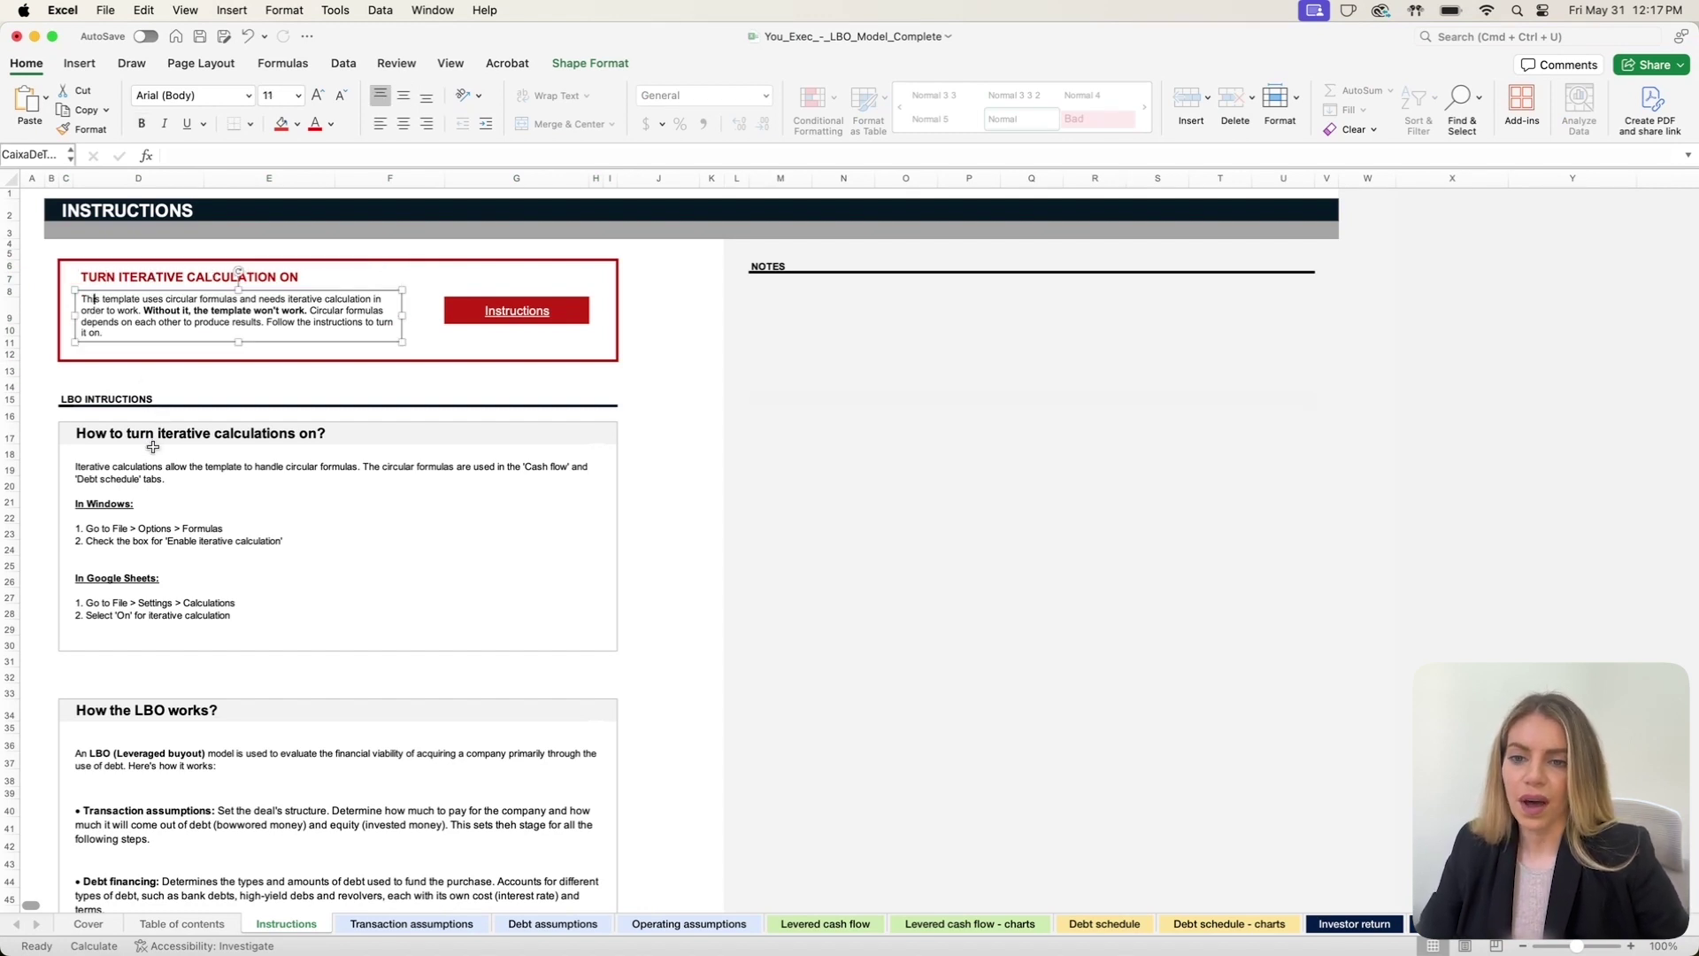
Step: Highlight the 'How the LBO works?' explanation, then return to the Table of contents
{"action": "scroll", "coordinate": [115, 464], "scroll_direction": "down", "scroll_amount": 5}
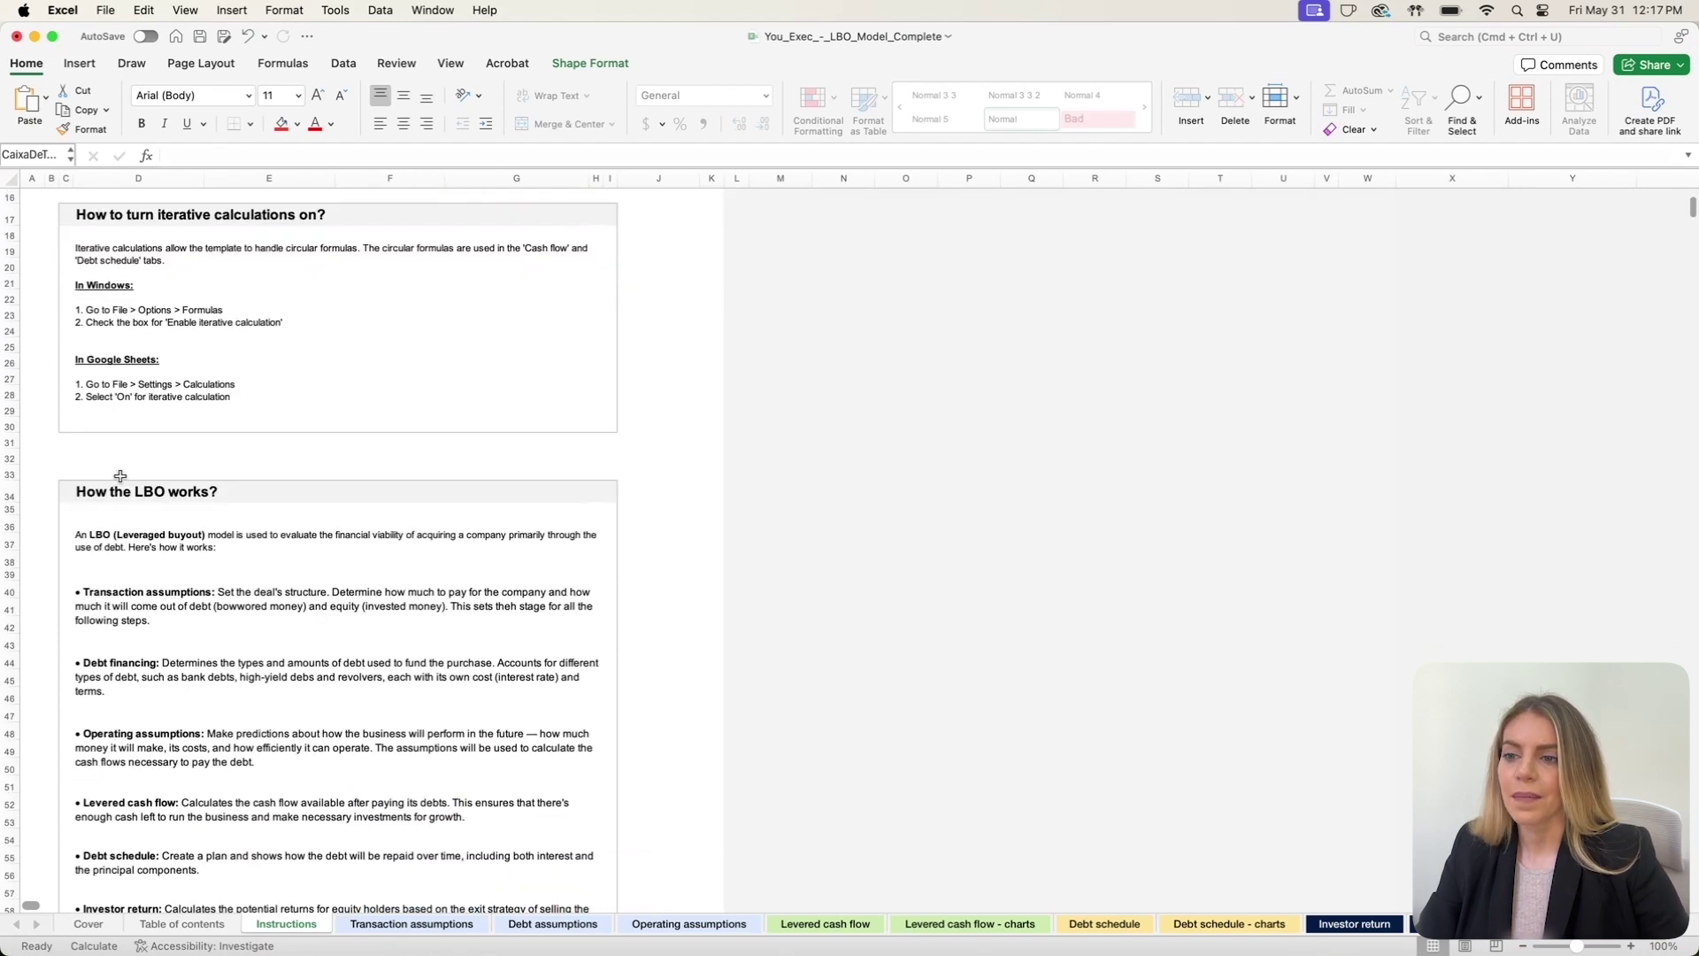
{"action": "left_click_drag", "start_coordinate": [94, 414], "coordinate": [99, 851]}
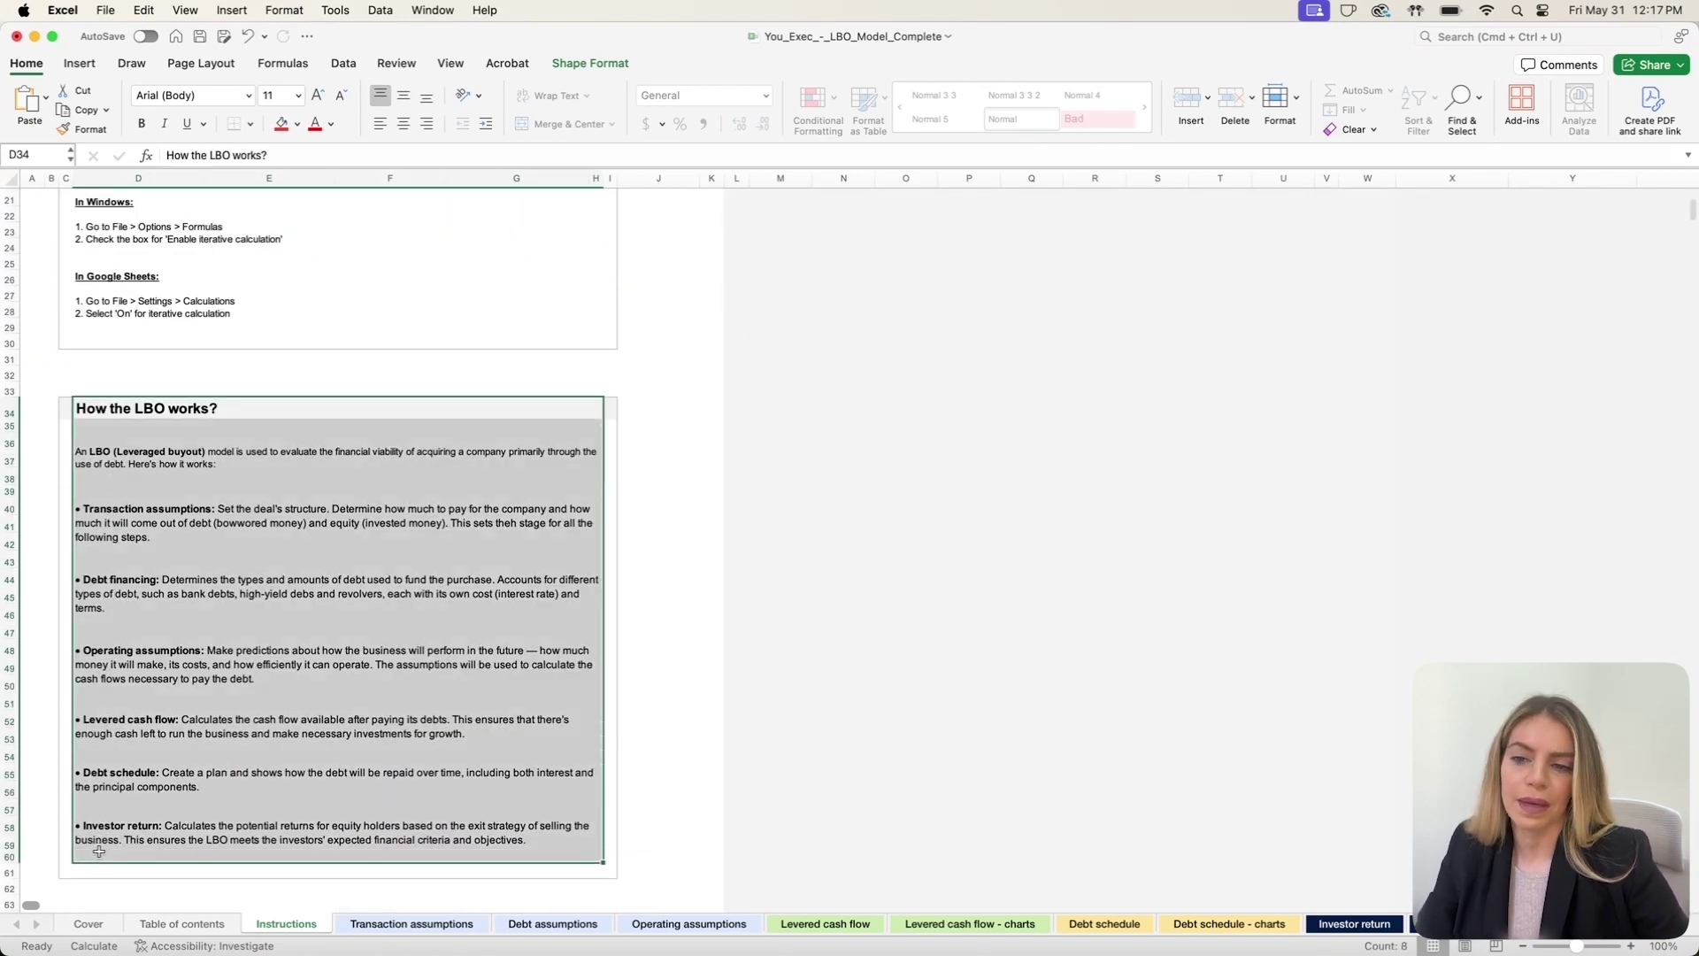
{"action": "left_click", "coordinate": [390, 682]}
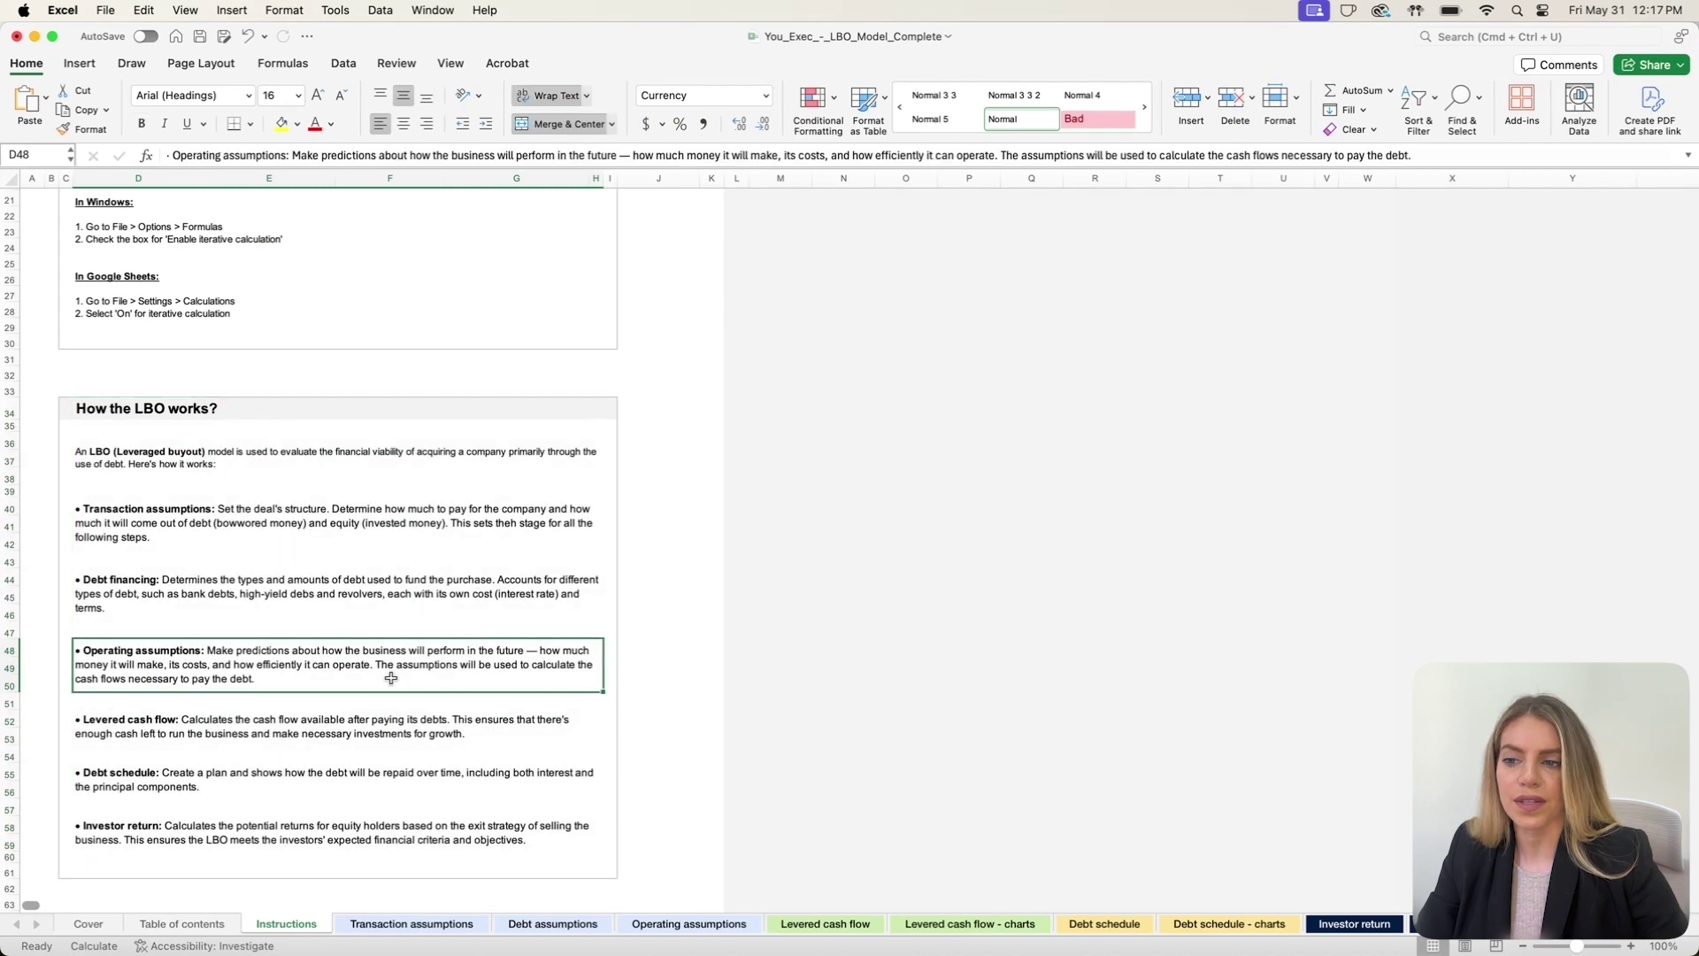
{"action": "left_click", "coordinate": [203, 925]}
Step: Review Transaction assumptions STEPS 1–3: LTM EBITDA, EBITDA purchase multiple and EBITDA exit multiple
{"action": "scroll", "coordinate": [448, 553], "scroll_direction": "up", "scroll_amount": 5}
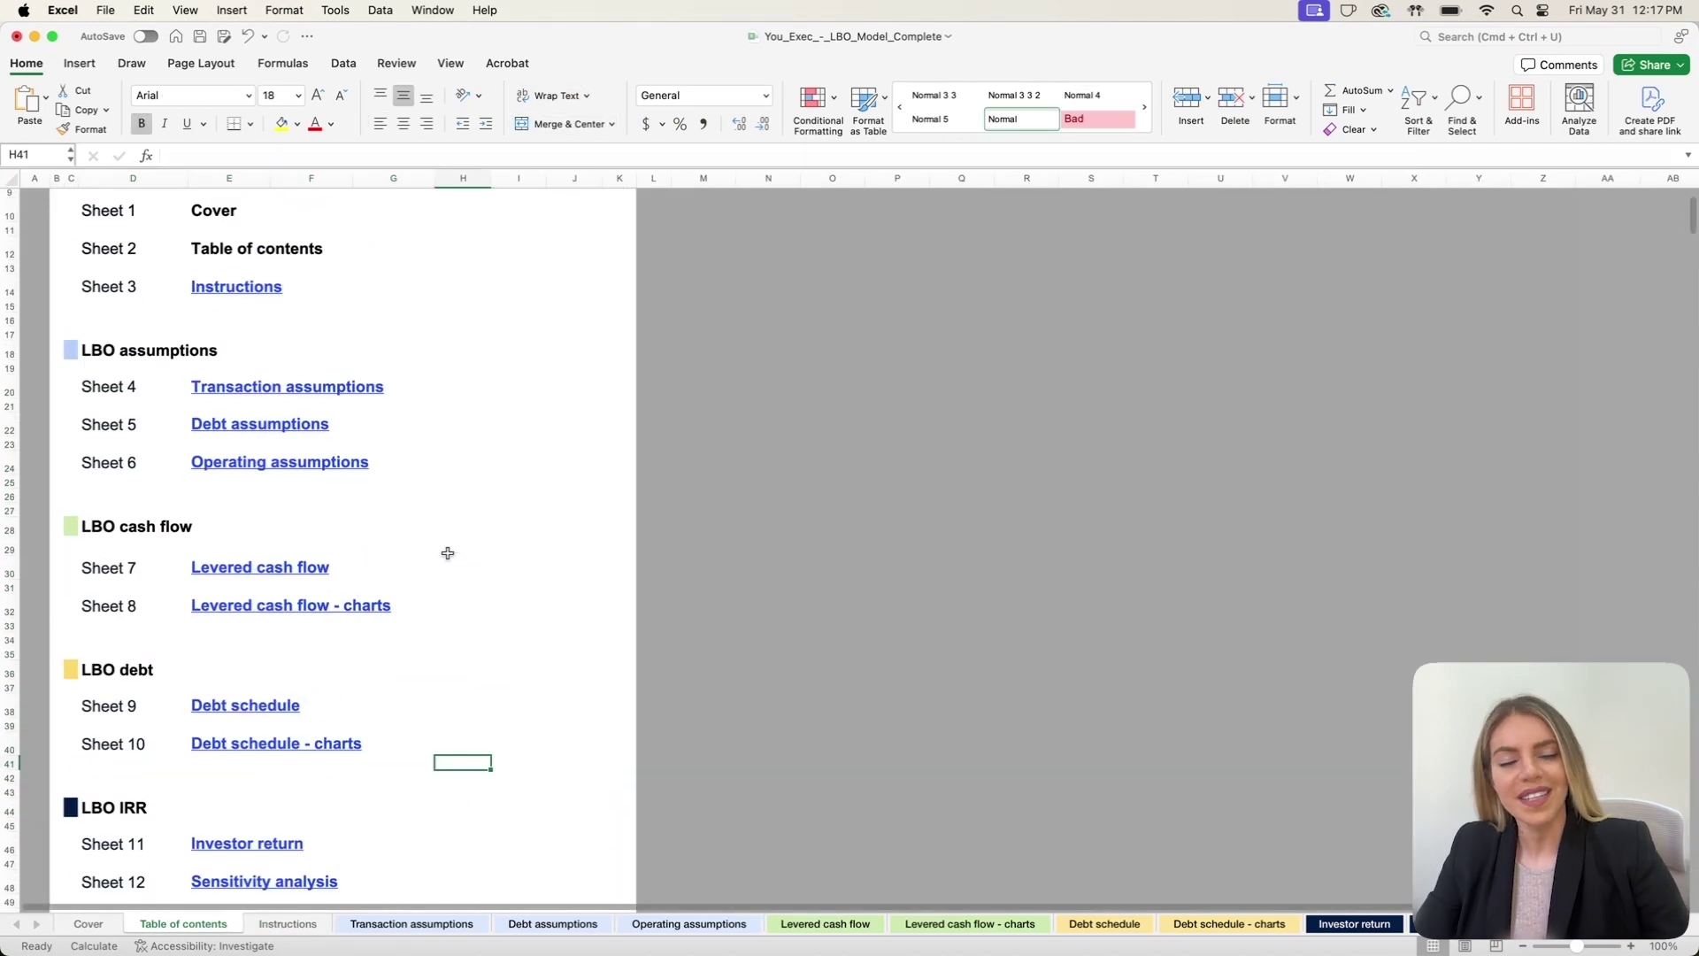
{"action": "scroll", "coordinate": [447, 554], "scroll_direction": "up", "scroll_amount": 3}
{"action": "left_click_drag", "start_coordinate": [160, 496], "coordinate": [131, 602]}
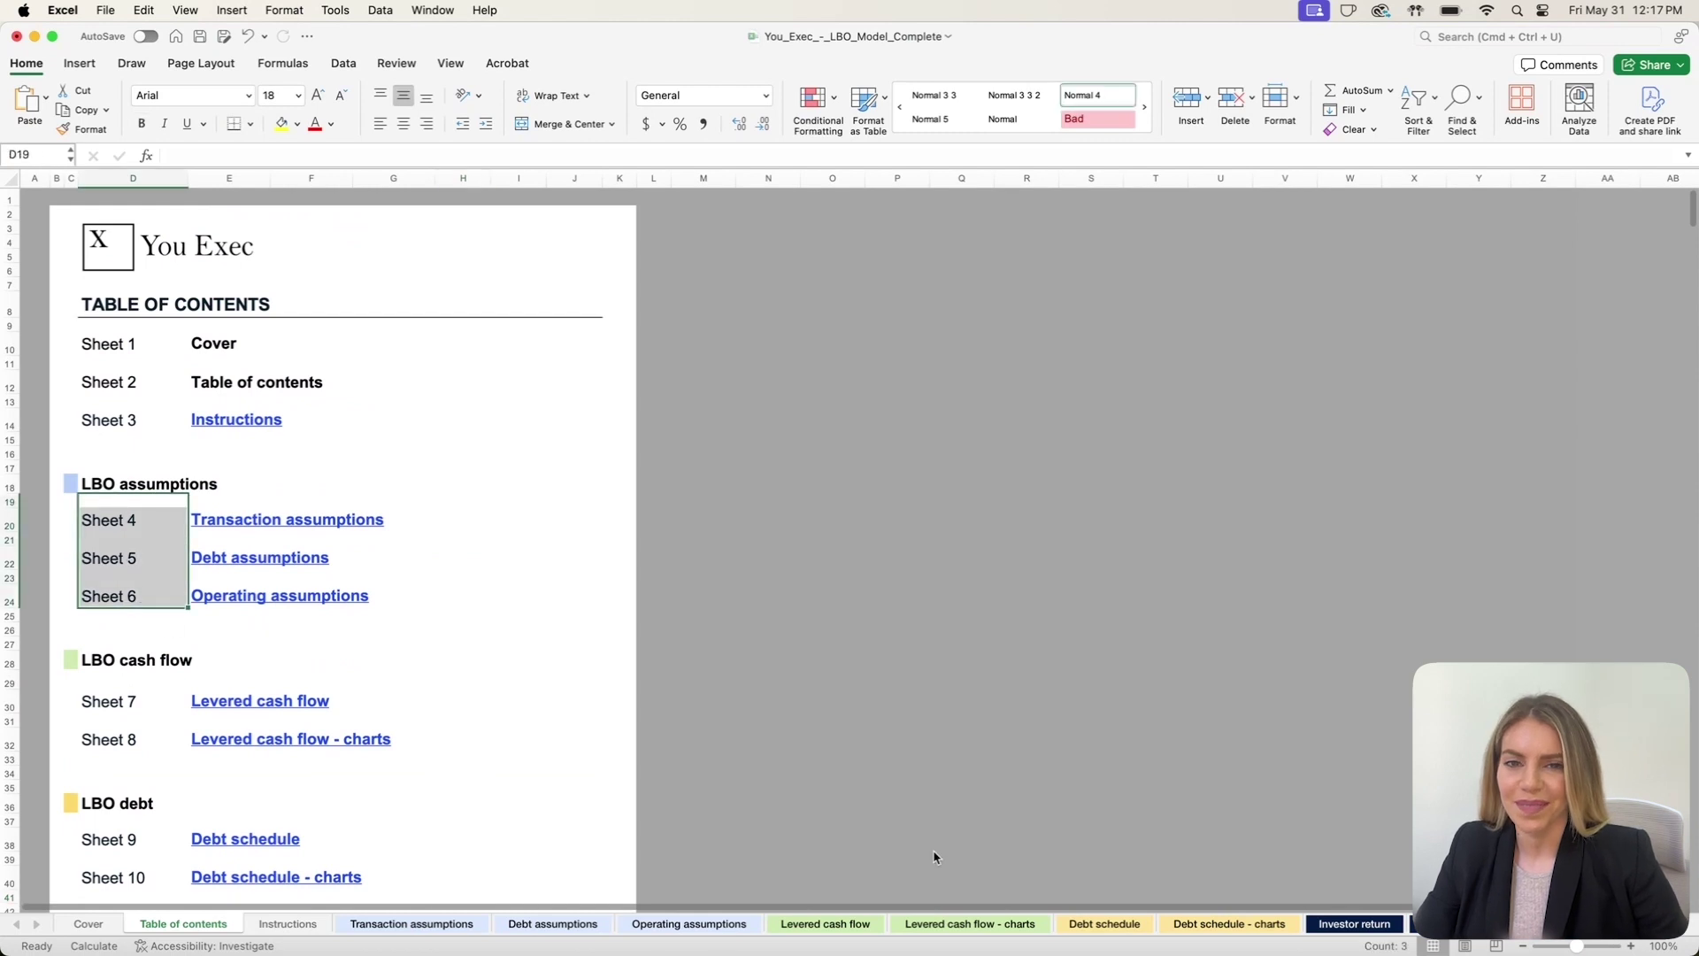
{"action": "key", "text": "ctrl+Page_Down"}
{"action": "key", "text": "ctrl+Page_Down"}
{"action": "left_click", "coordinate": [615, 561]}
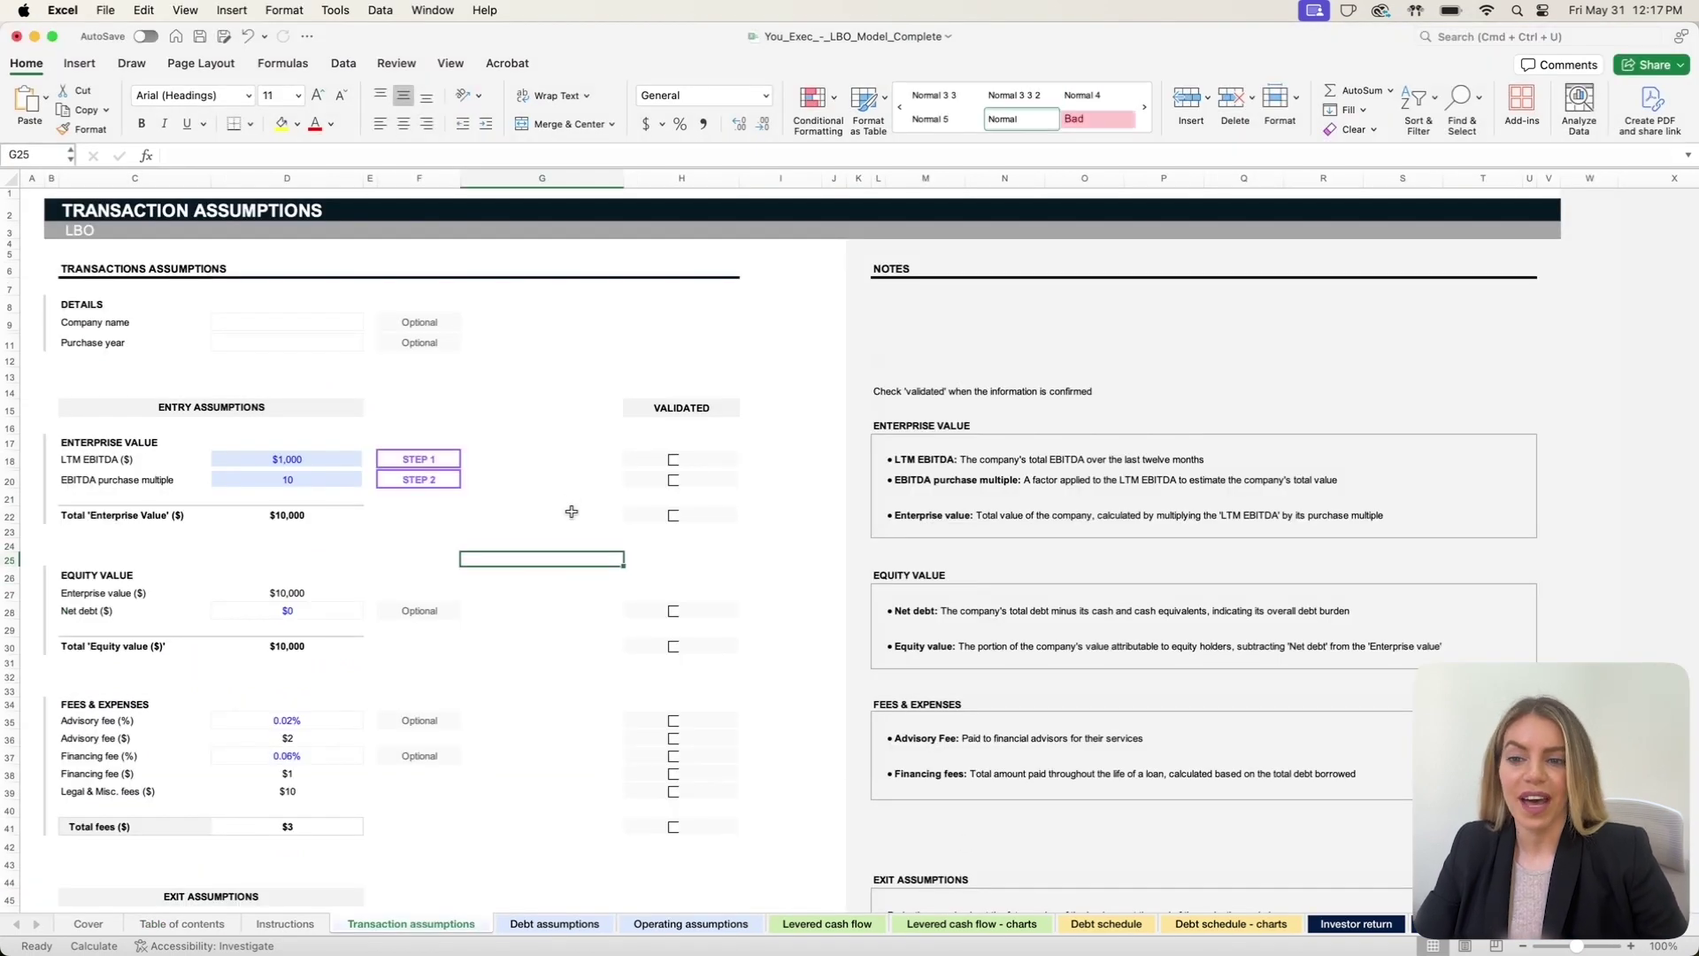
{"action": "left_click", "coordinate": [477, 408]}
{"action": "left_click", "coordinate": [341, 404]}
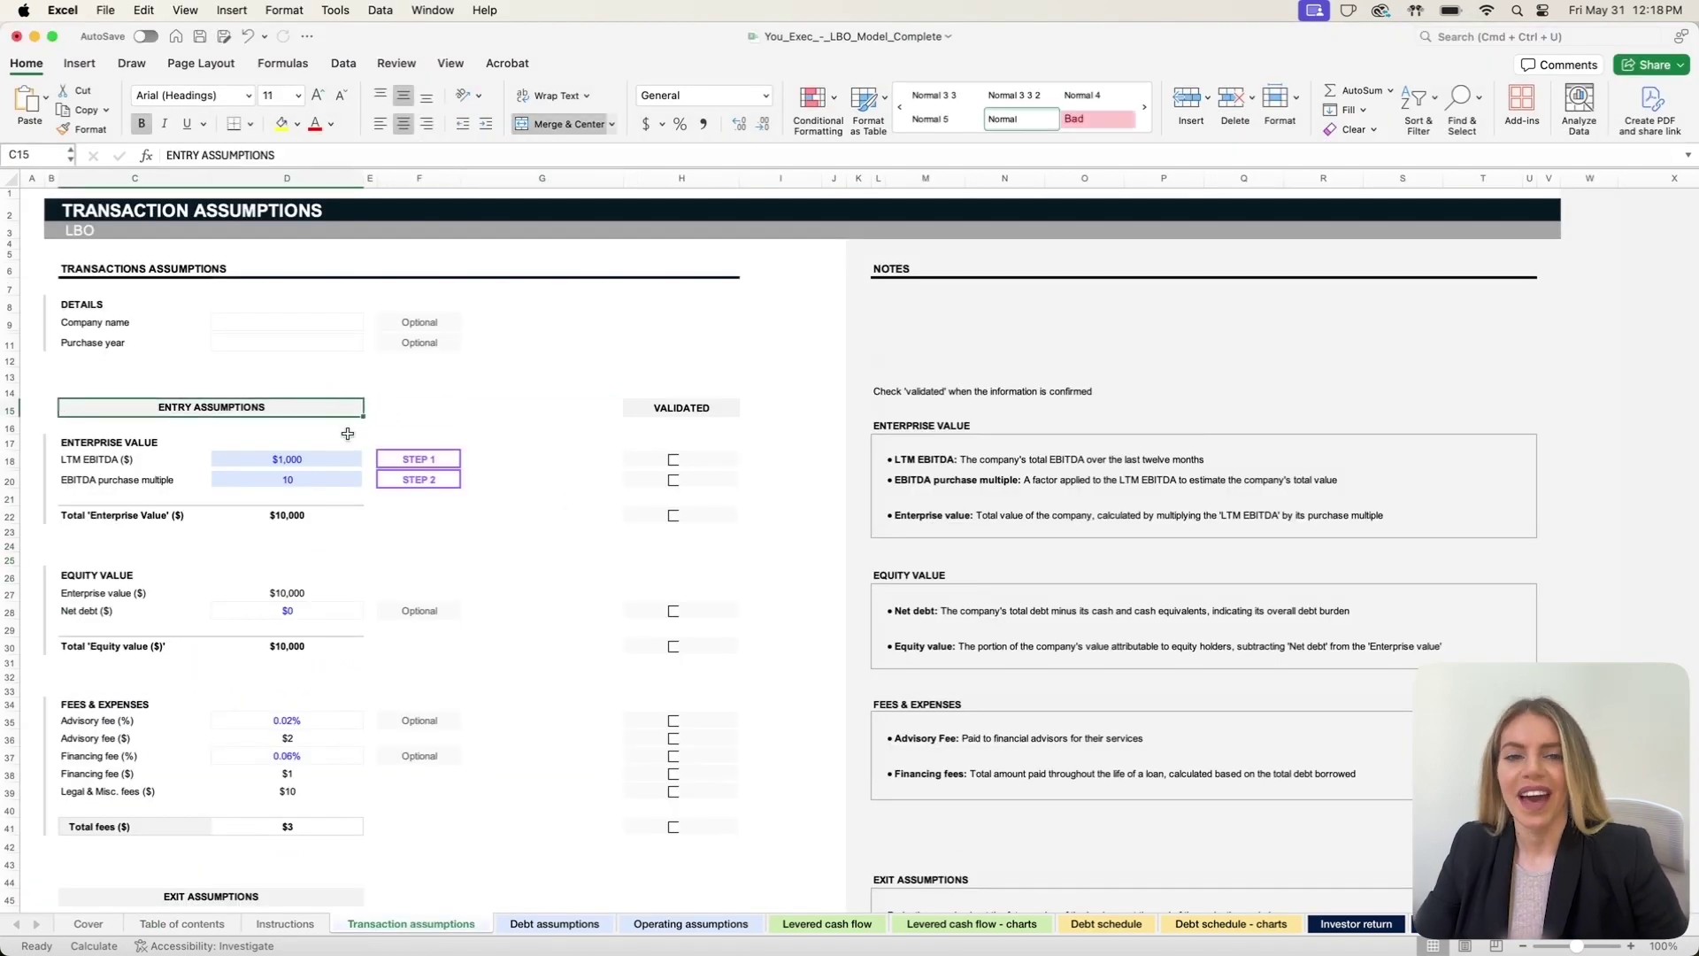
{"action": "left_click", "coordinate": [392, 458]}
{"action": "left_click", "coordinate": [396, 479]}
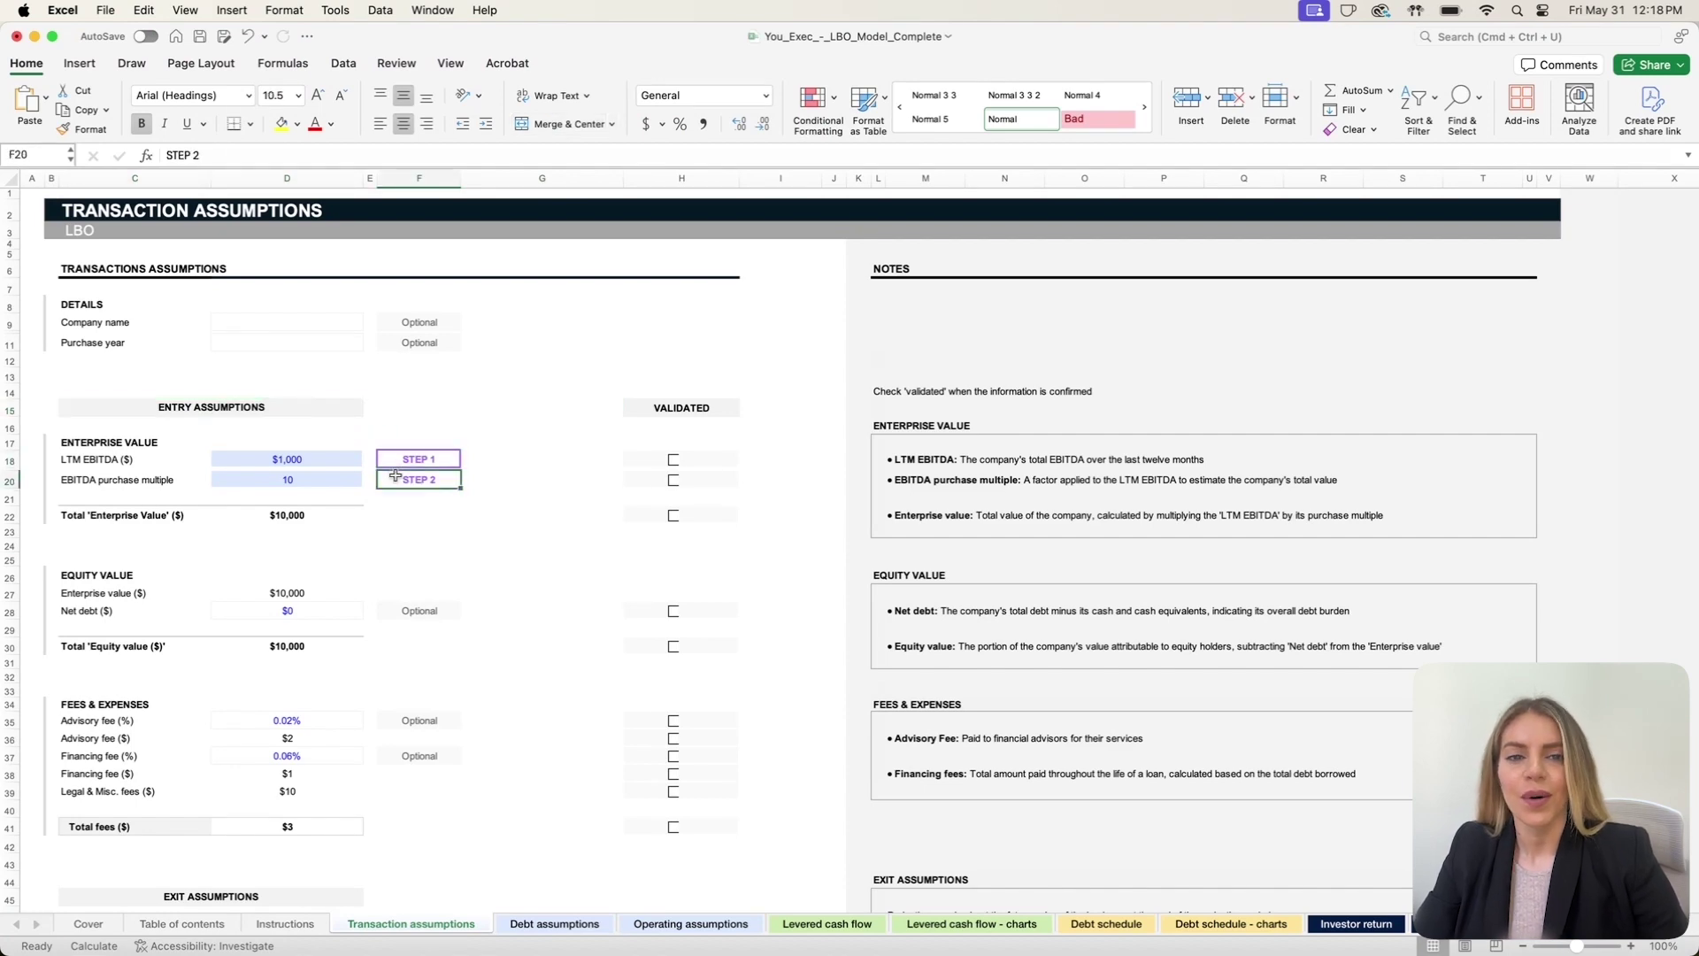
{"action": "scroll", "coordinate": [395, 480], "scroll_direction": "down", "scroll_amount": 5}
{"action": "left_click", "coordinate": [418, 709]}
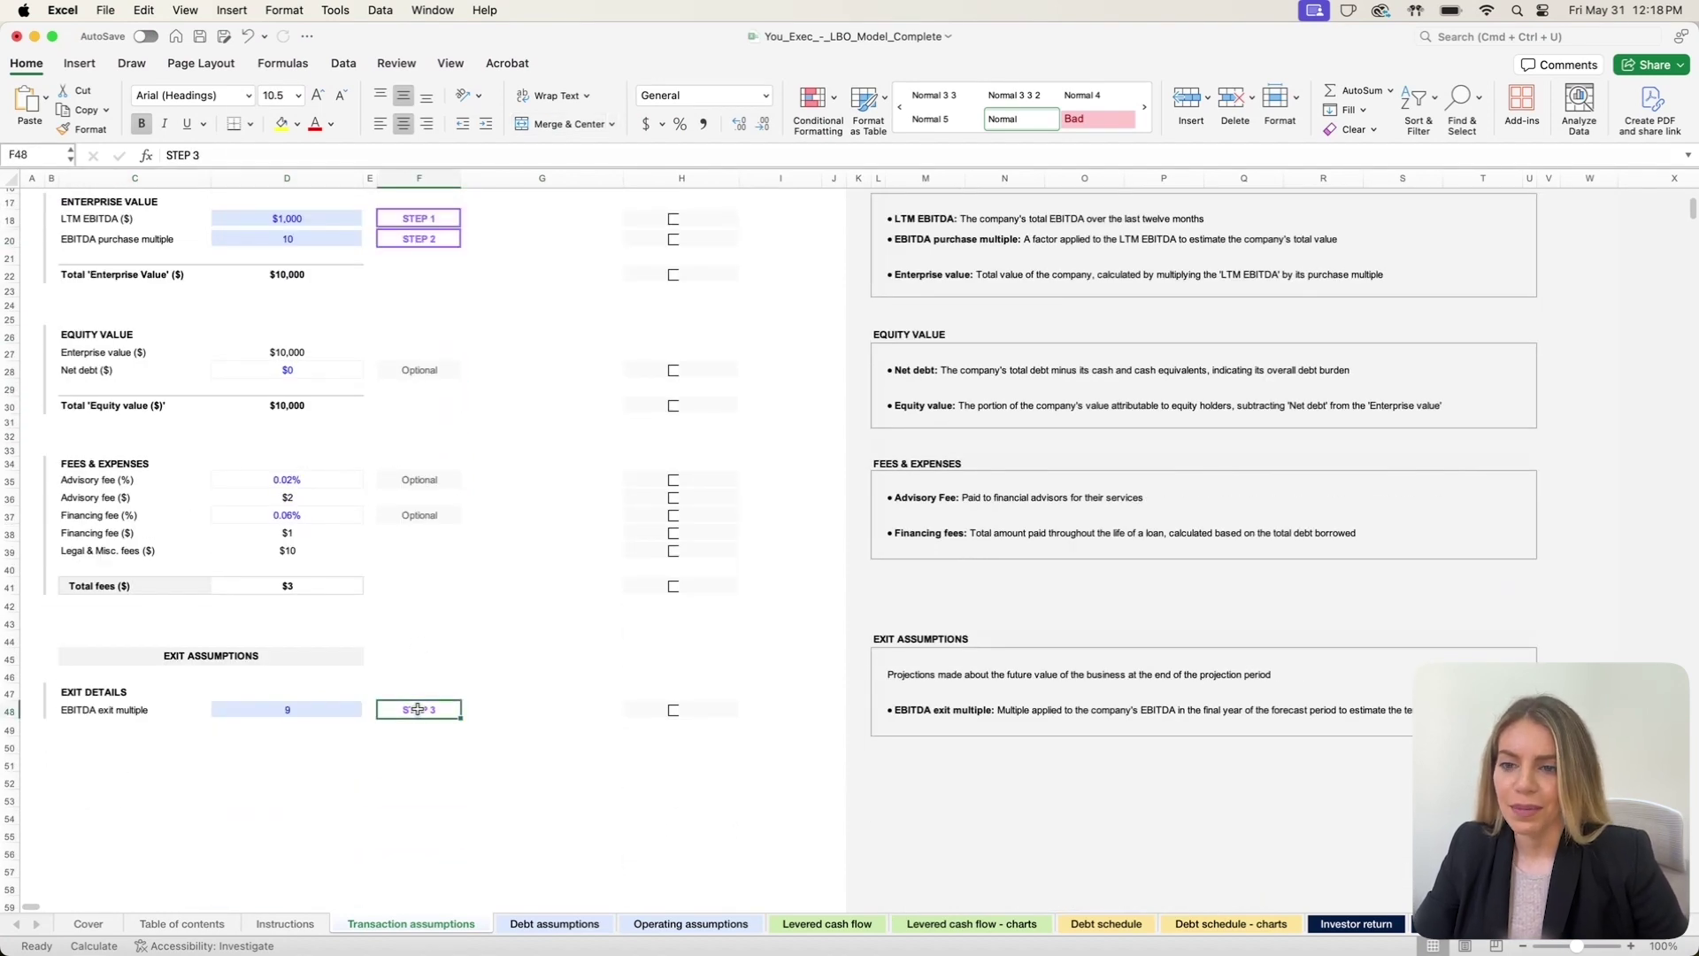
Step: Review Debt assumptions STEPS 4–6: Term Loan A multiple, interest rate and amortization
{"action": "left_click", "coordinate": [534, 923]}
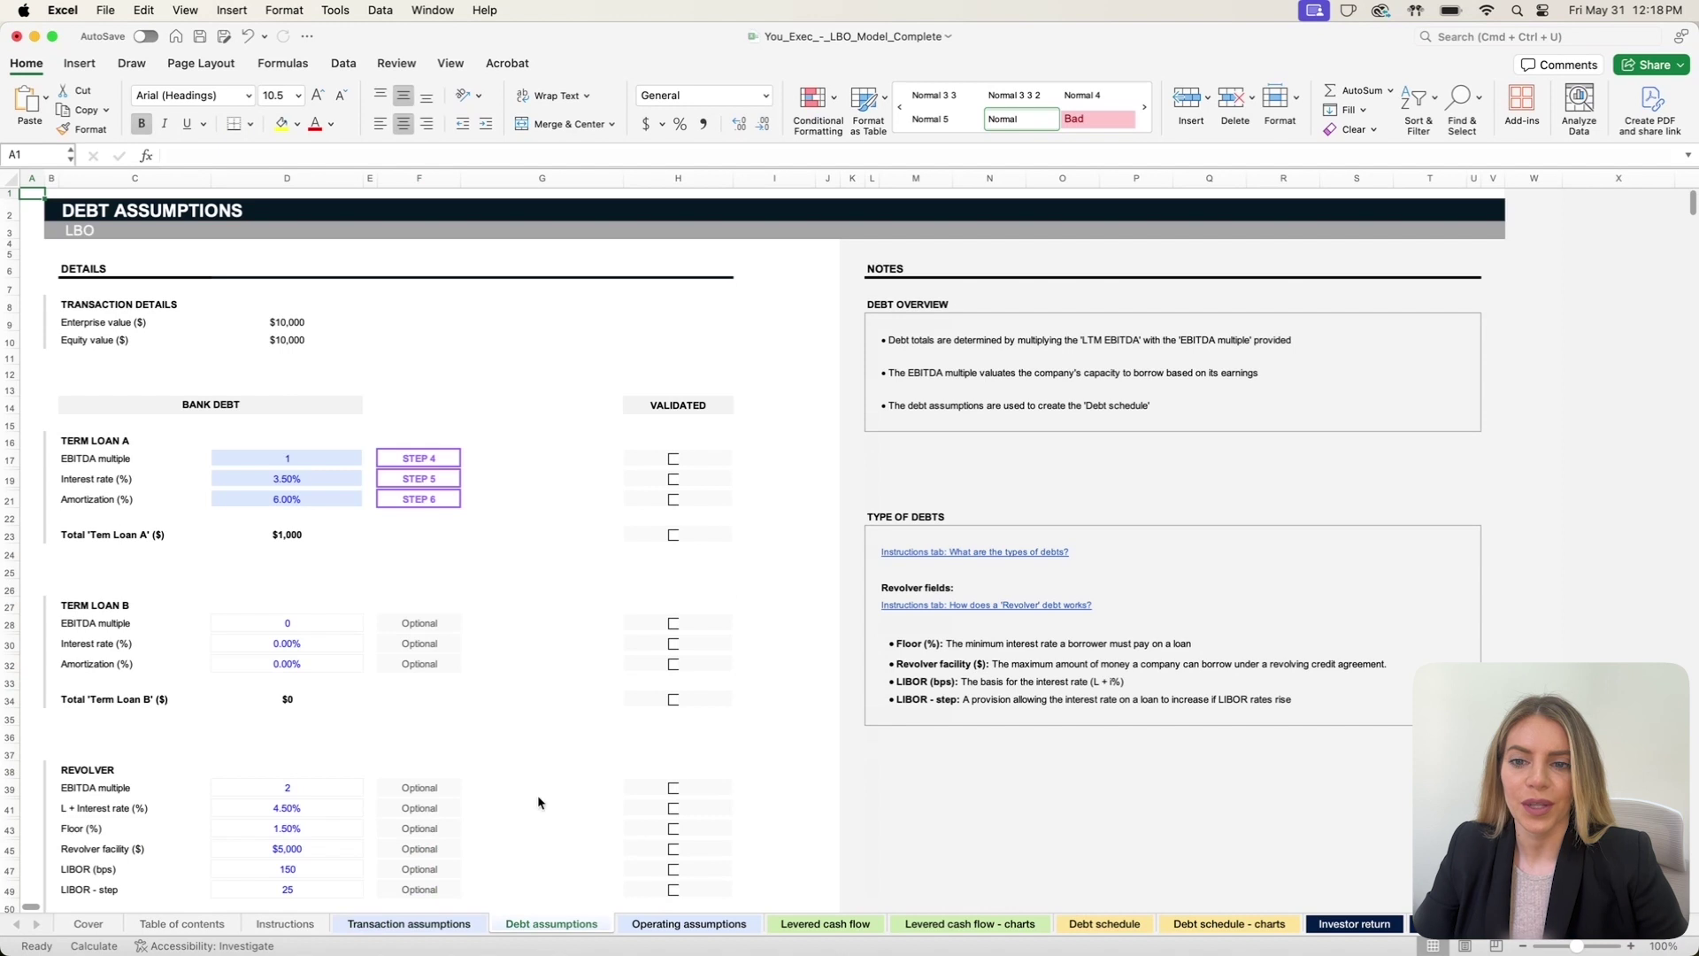
{"action": "left_click", "coordinate": [421, 459]}
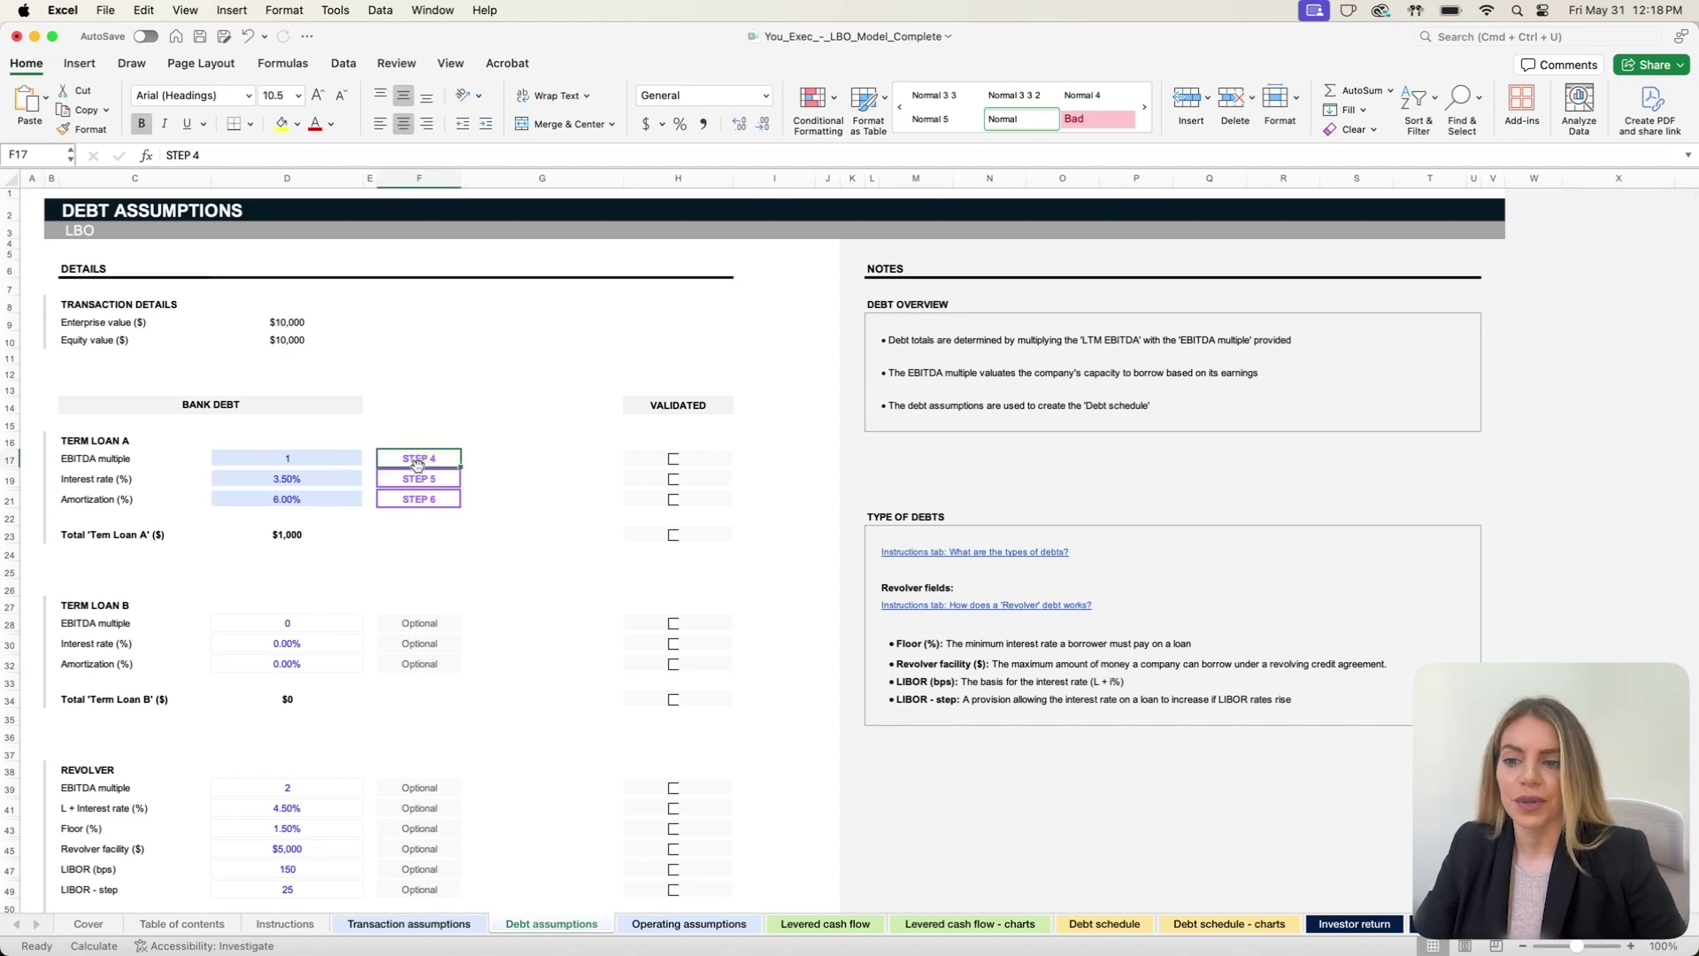
{"action": "left_click", "coordinate": [413, 475]}
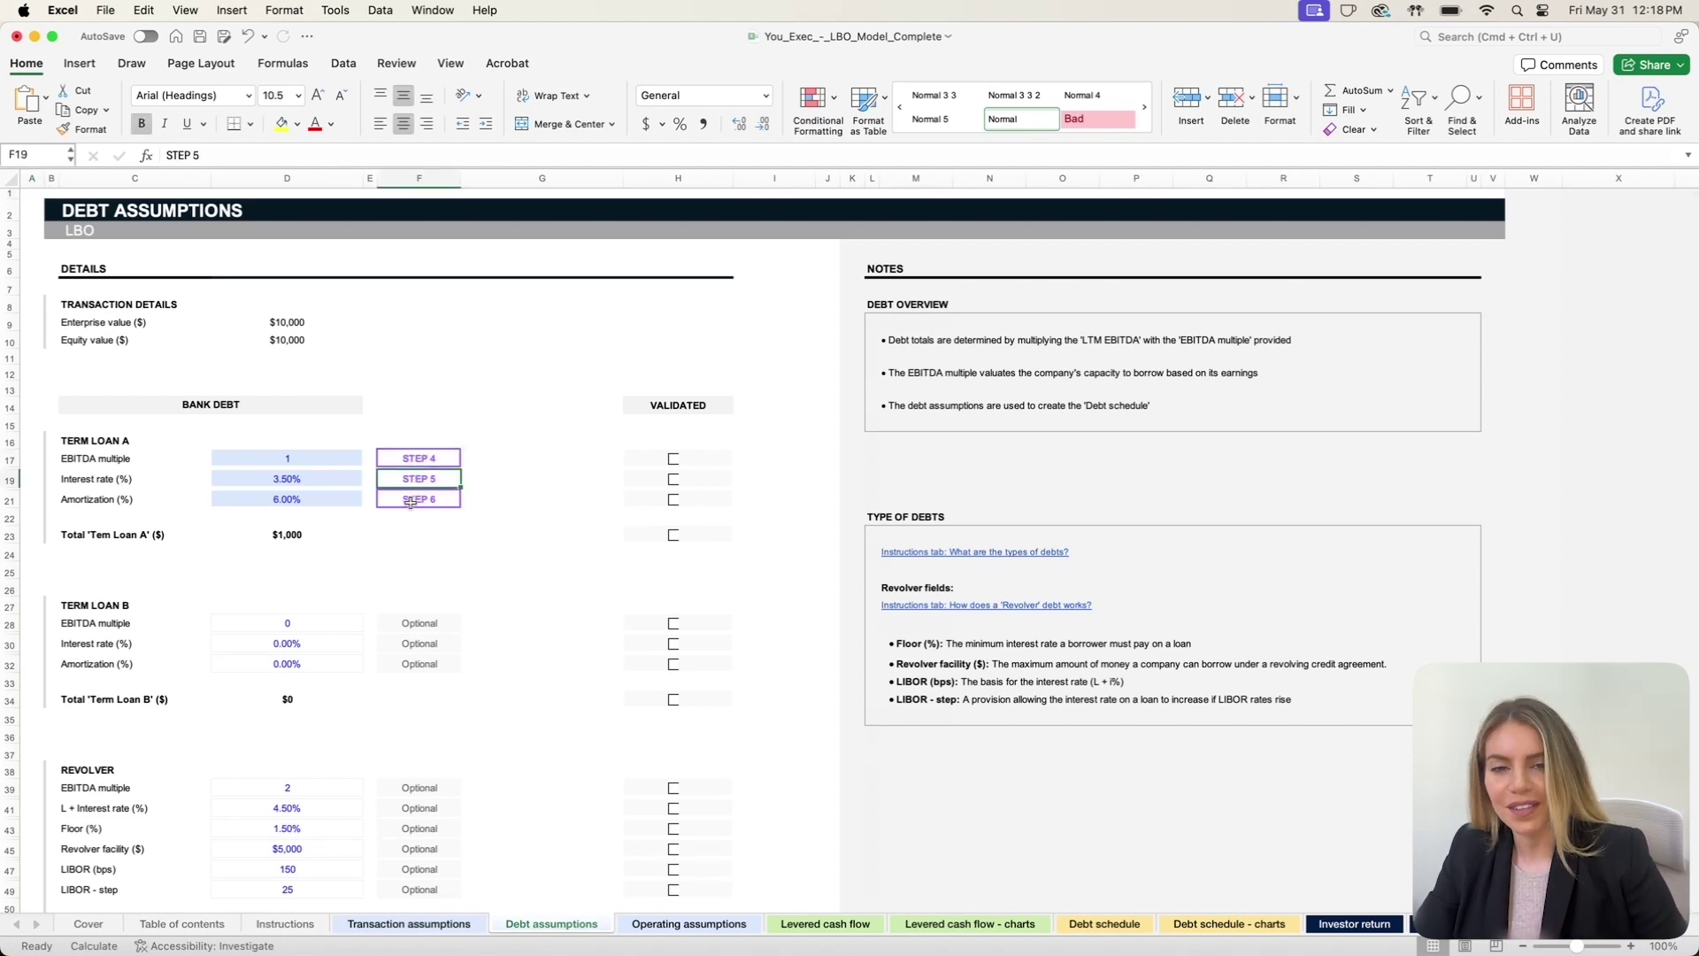
{"action": "left_click", "coordinate": [410, 501]}
{"action": "scroll", "coordinate": [410, 498], "scroll_direction": "down", "scroll_amount": 5}
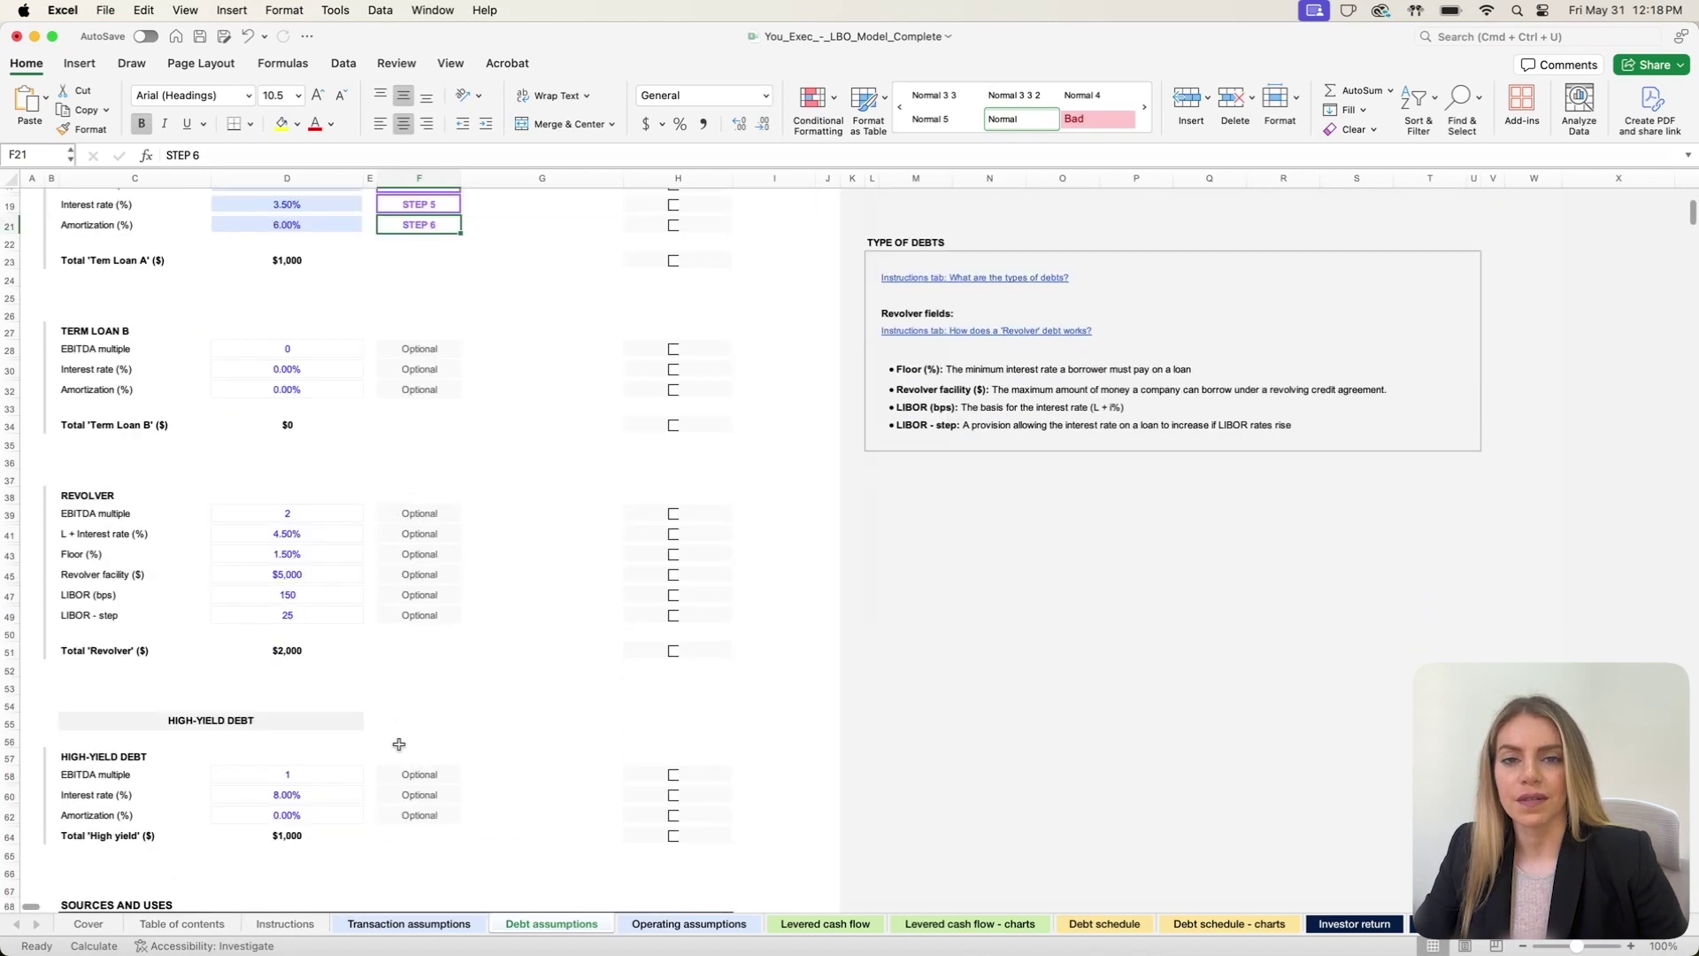
{"action": "scroll", "coordinate": [399, 744], "scroll_direction": "down", "scroll_amount": 5}
{"action": "scroll", "coordinate": [399, 743], "scroll_direction": "up", "scroll_amount": 5}
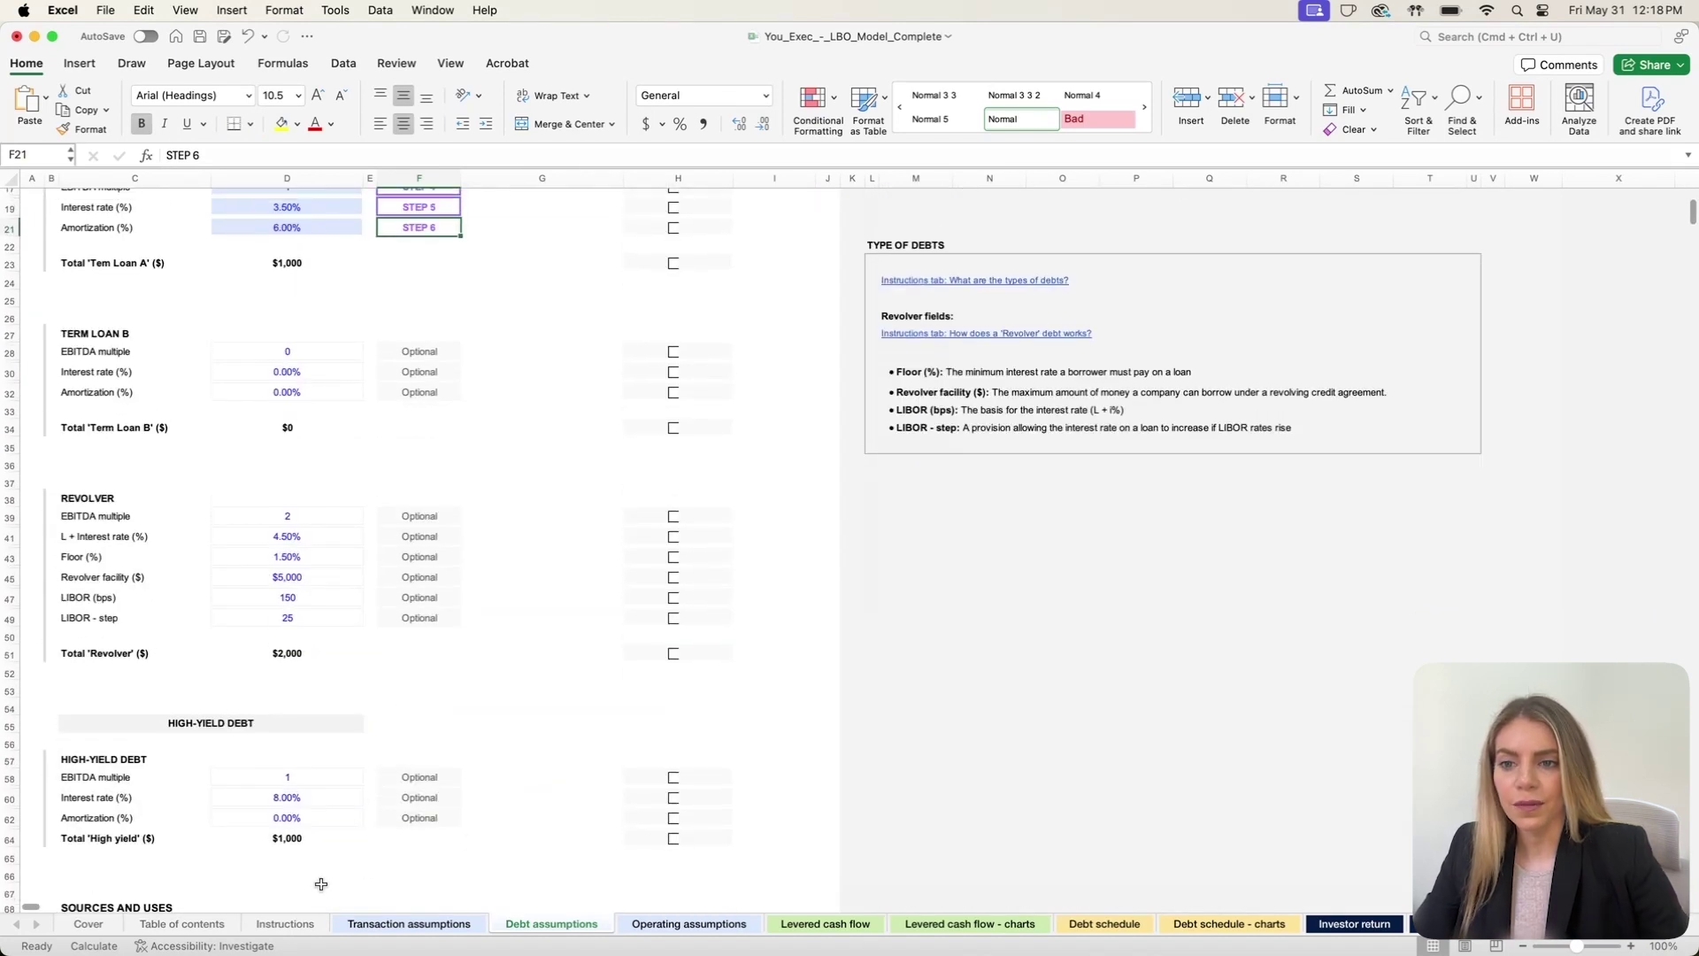
{"action": "left_click", "coordinate": [682, 925]}
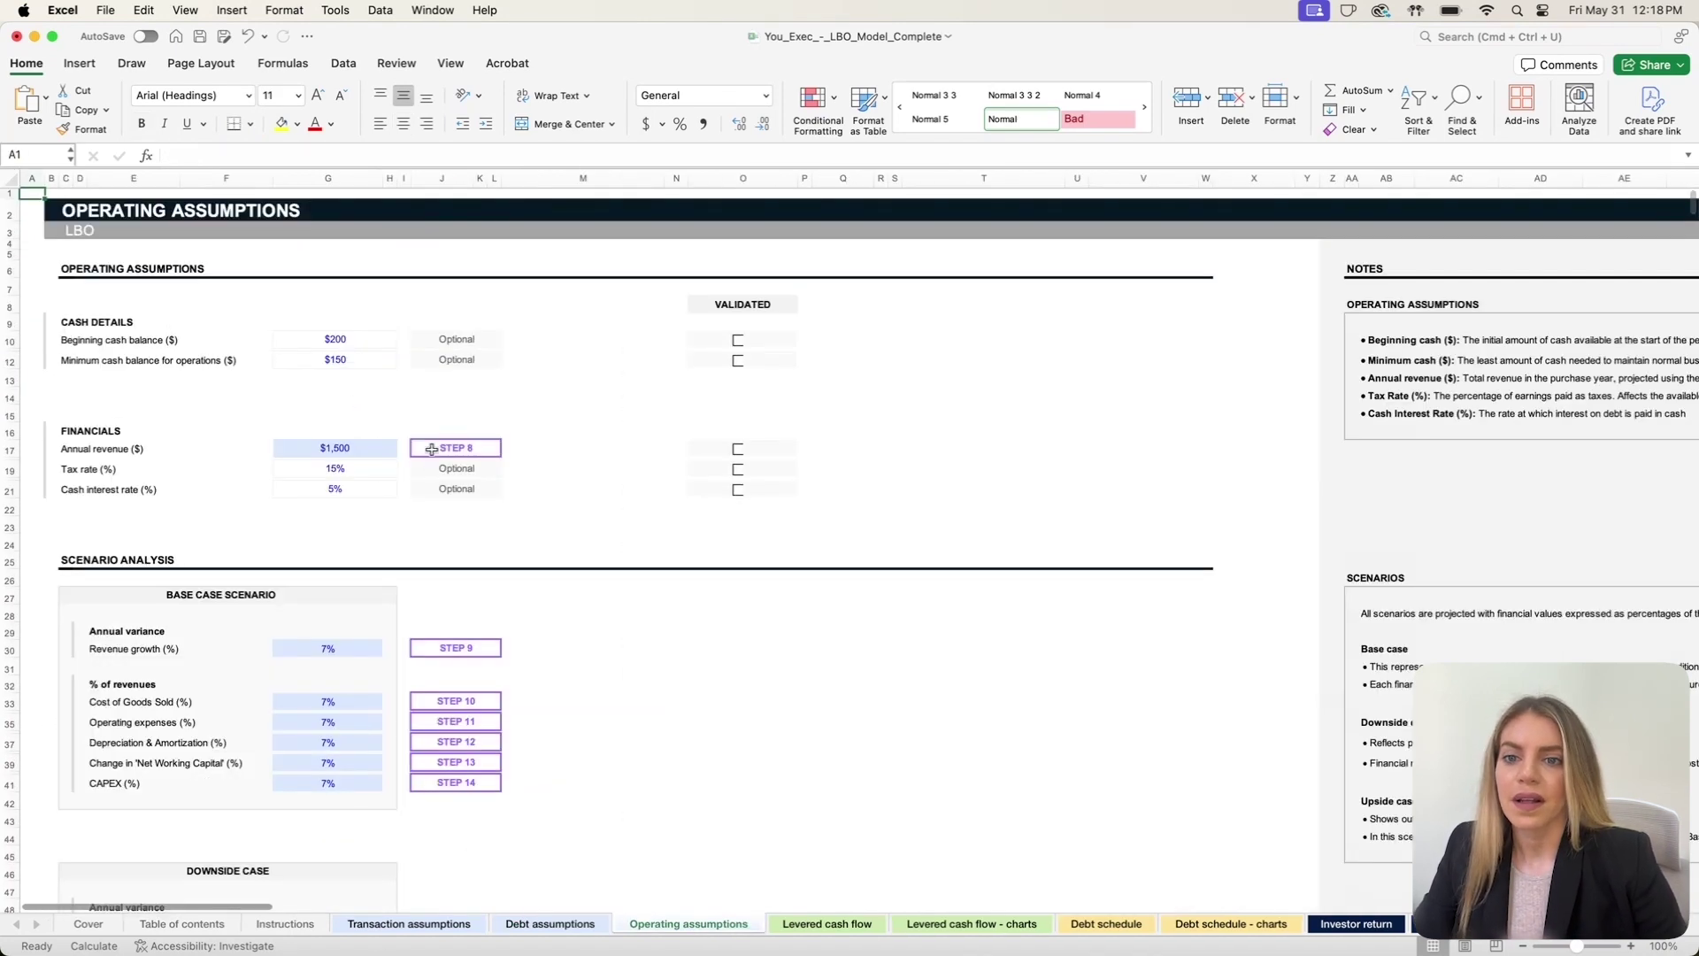
{"action": "left_click", "coordinate": [431, 449]}
{"action": "left_click", "coordinate": [443, 647]}
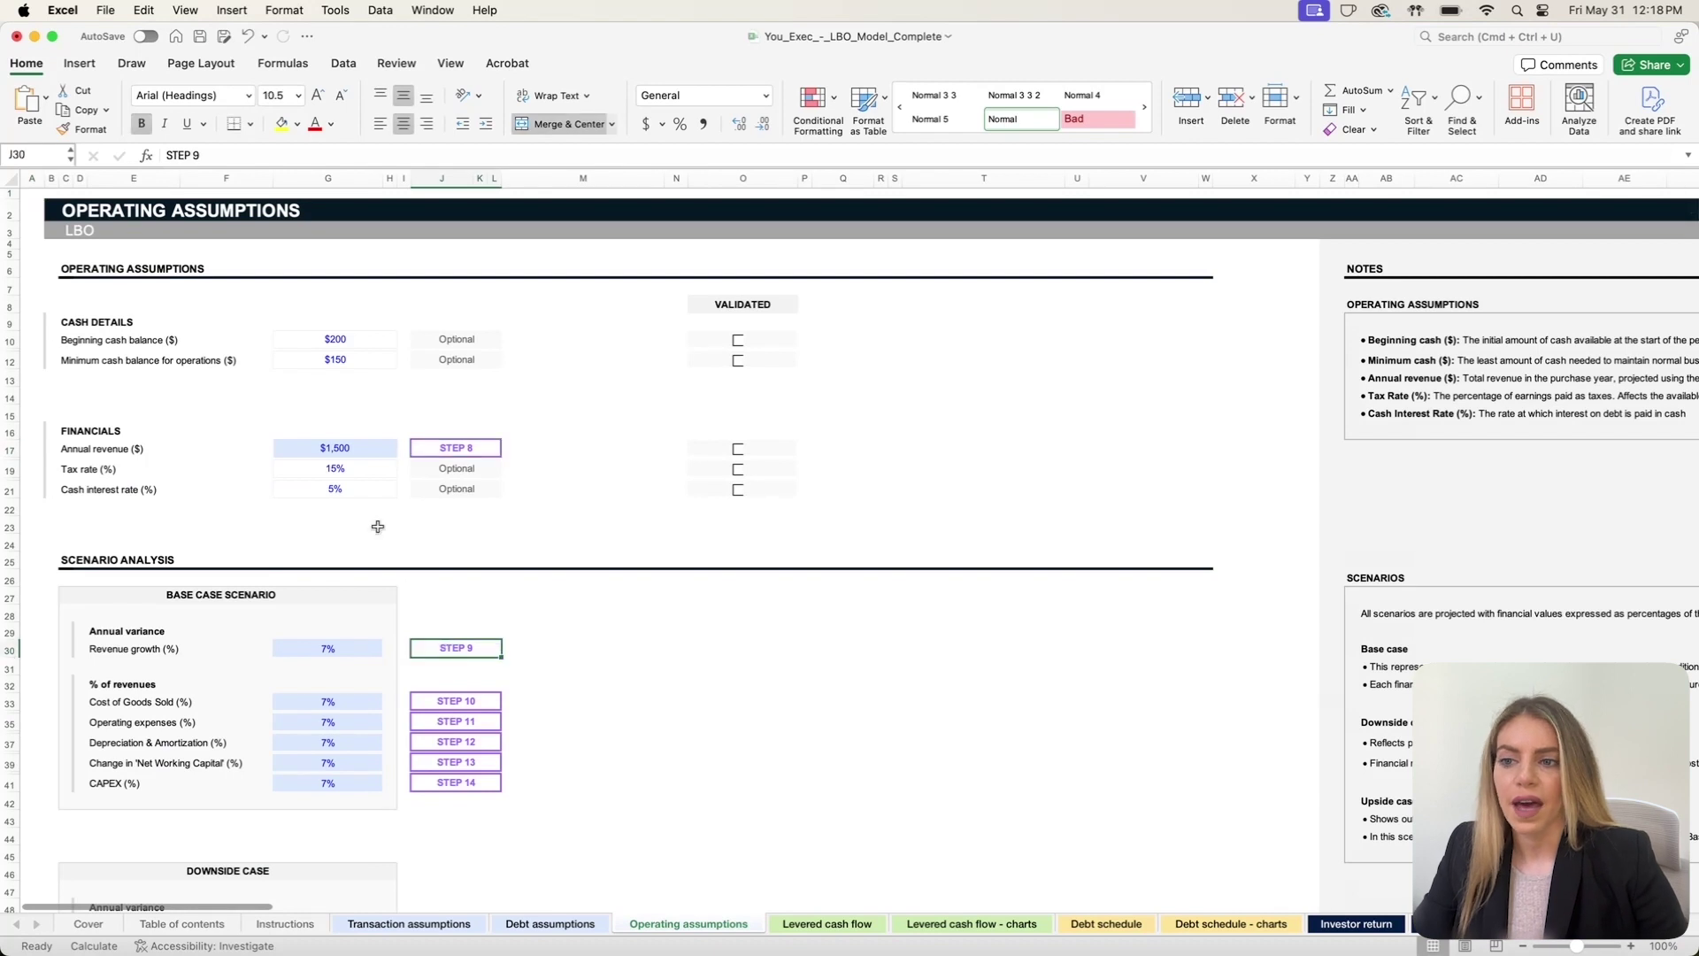
{"action": "left_click", "coordinate": [306, 340]}
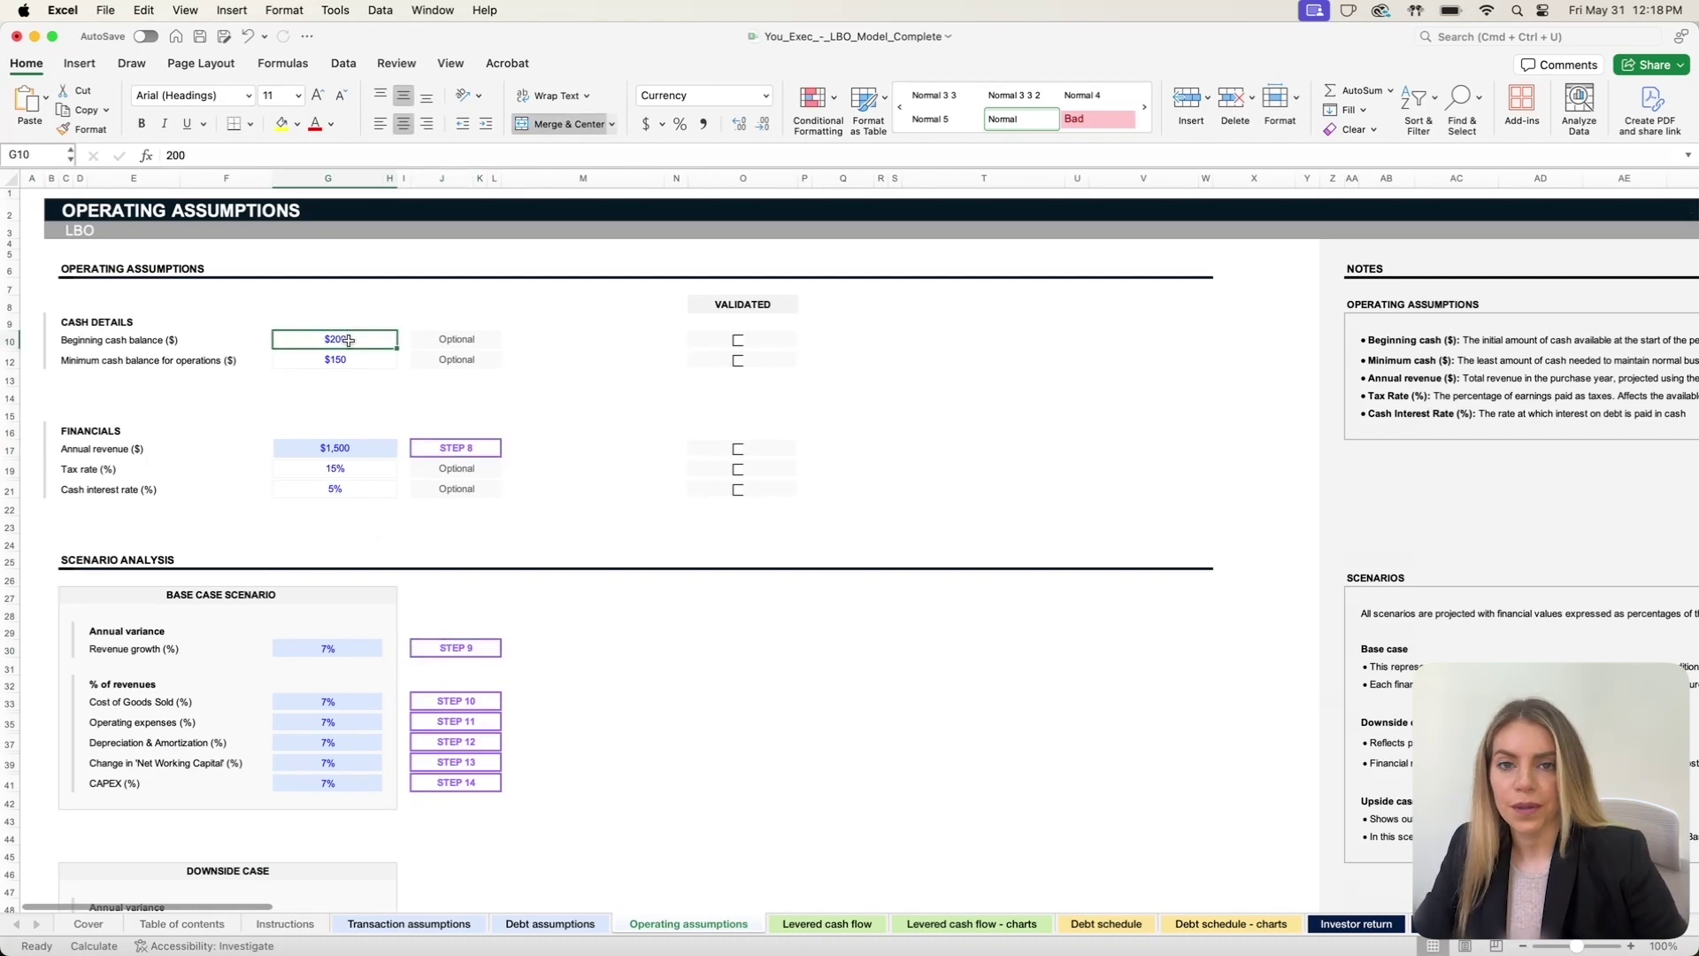
{"action": "left_click", "coordinate": [355, 448]}
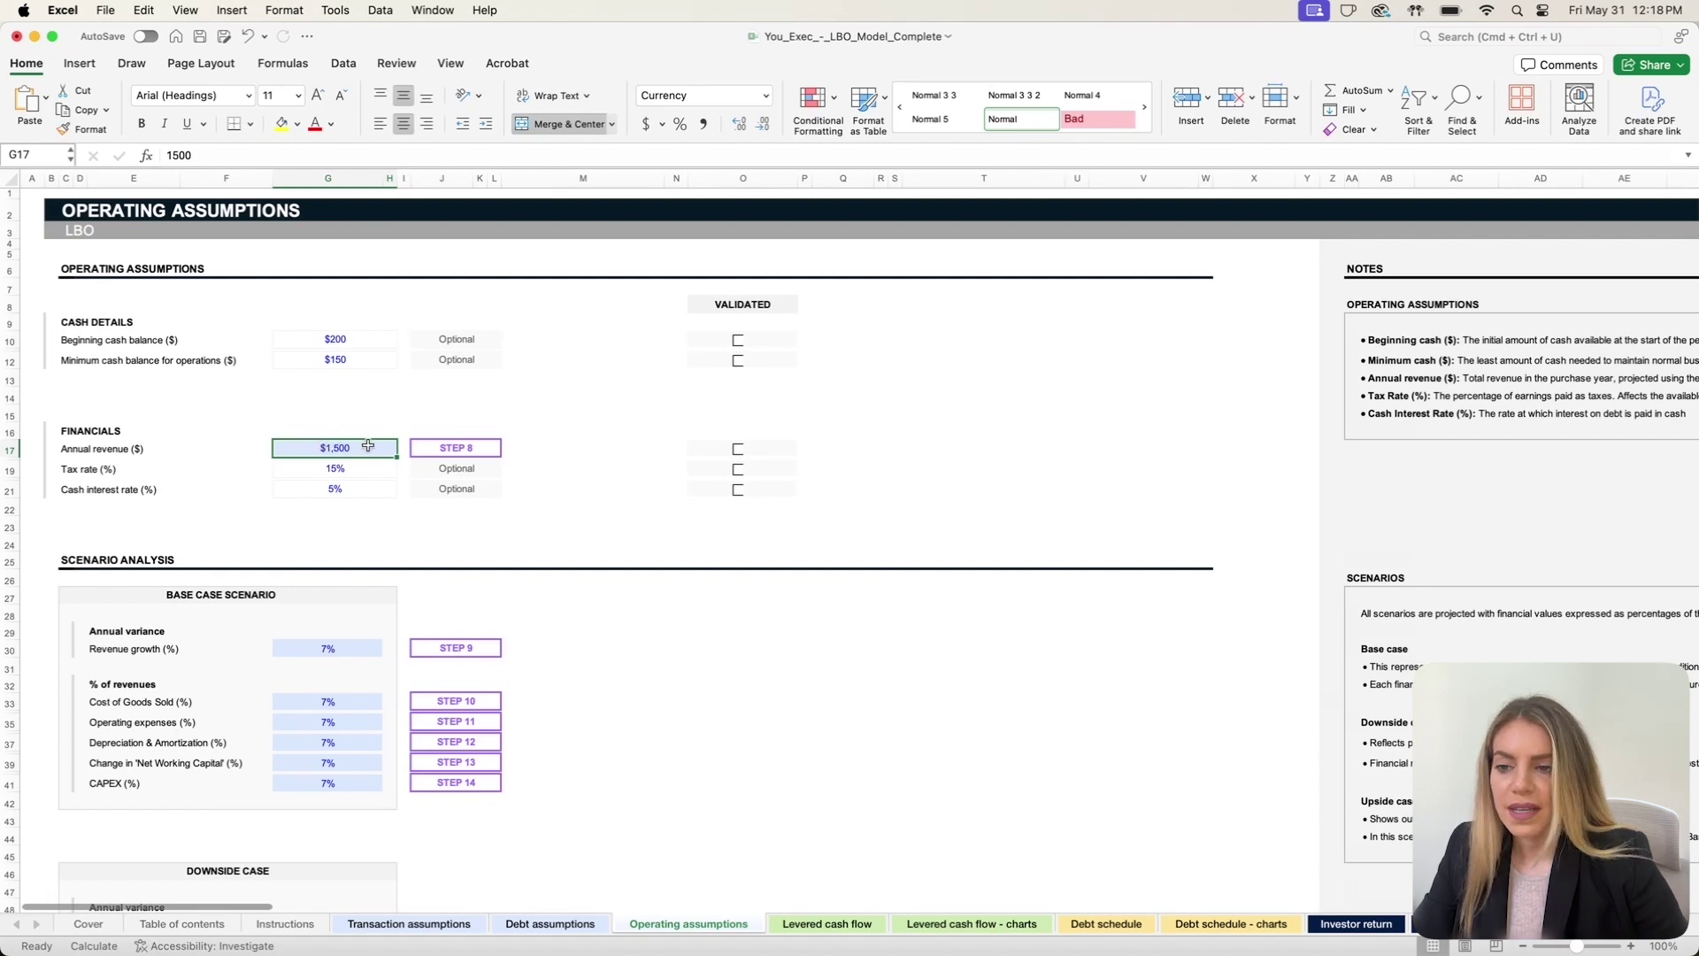
{"action": "left_click", "coordinate": [374, 359]}
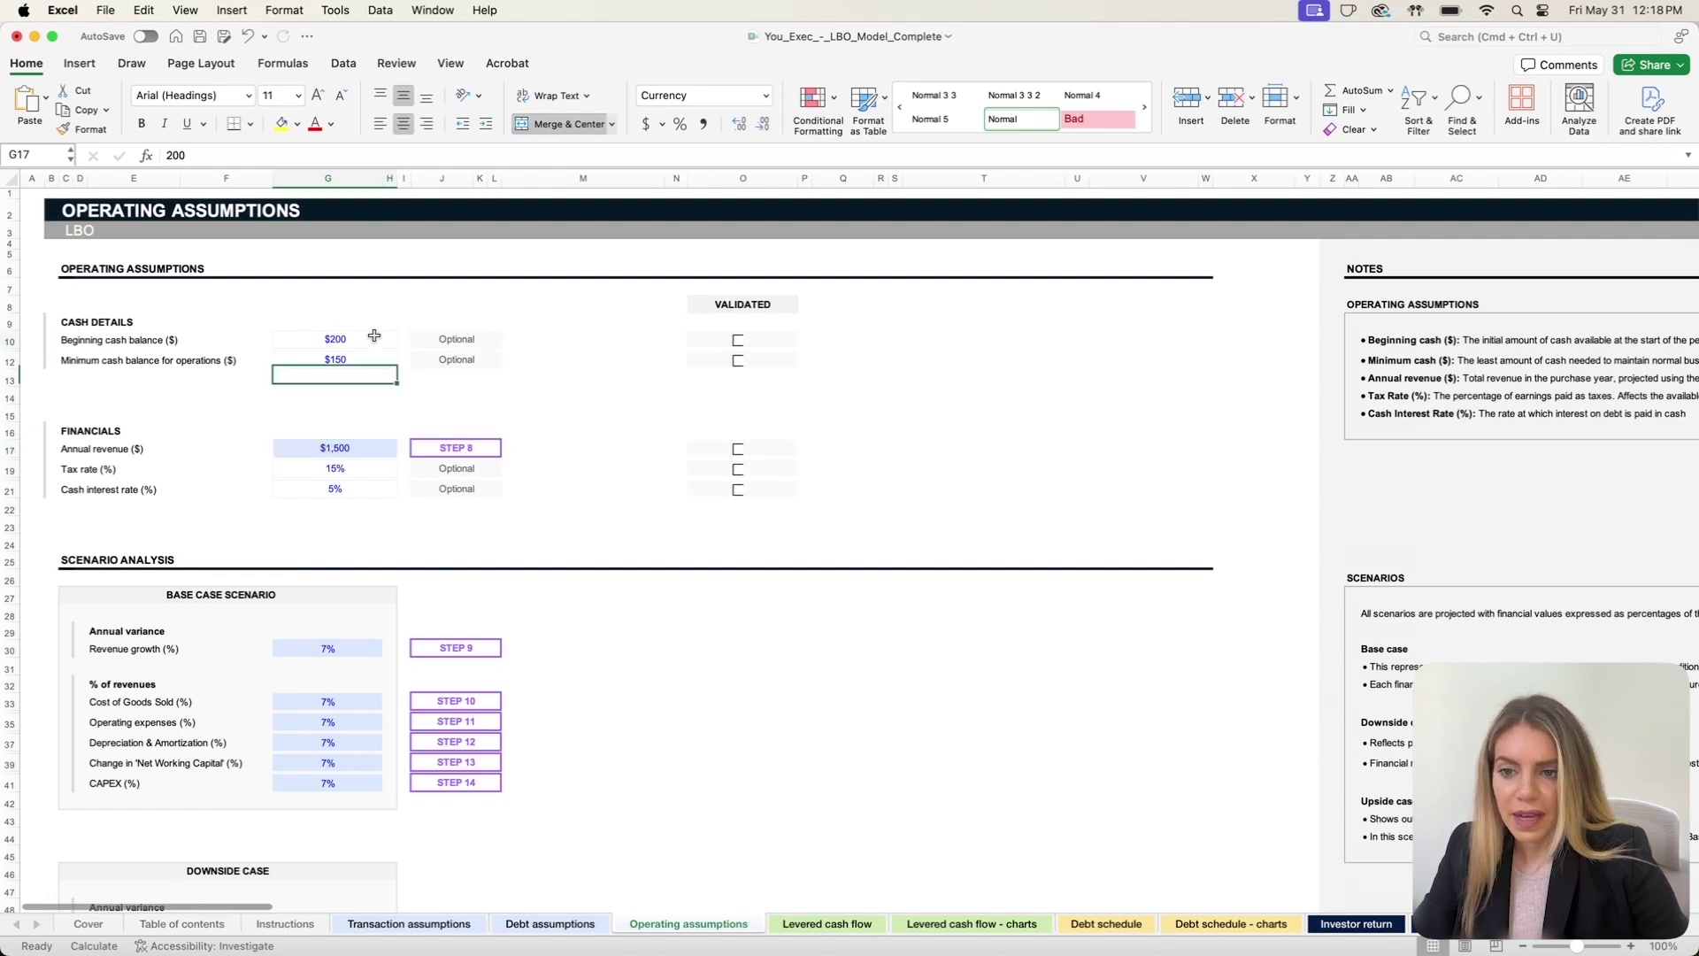
{"action": "left_click_drag", "start_coordinate": [373, 342], "coordinate": [373, 357]}
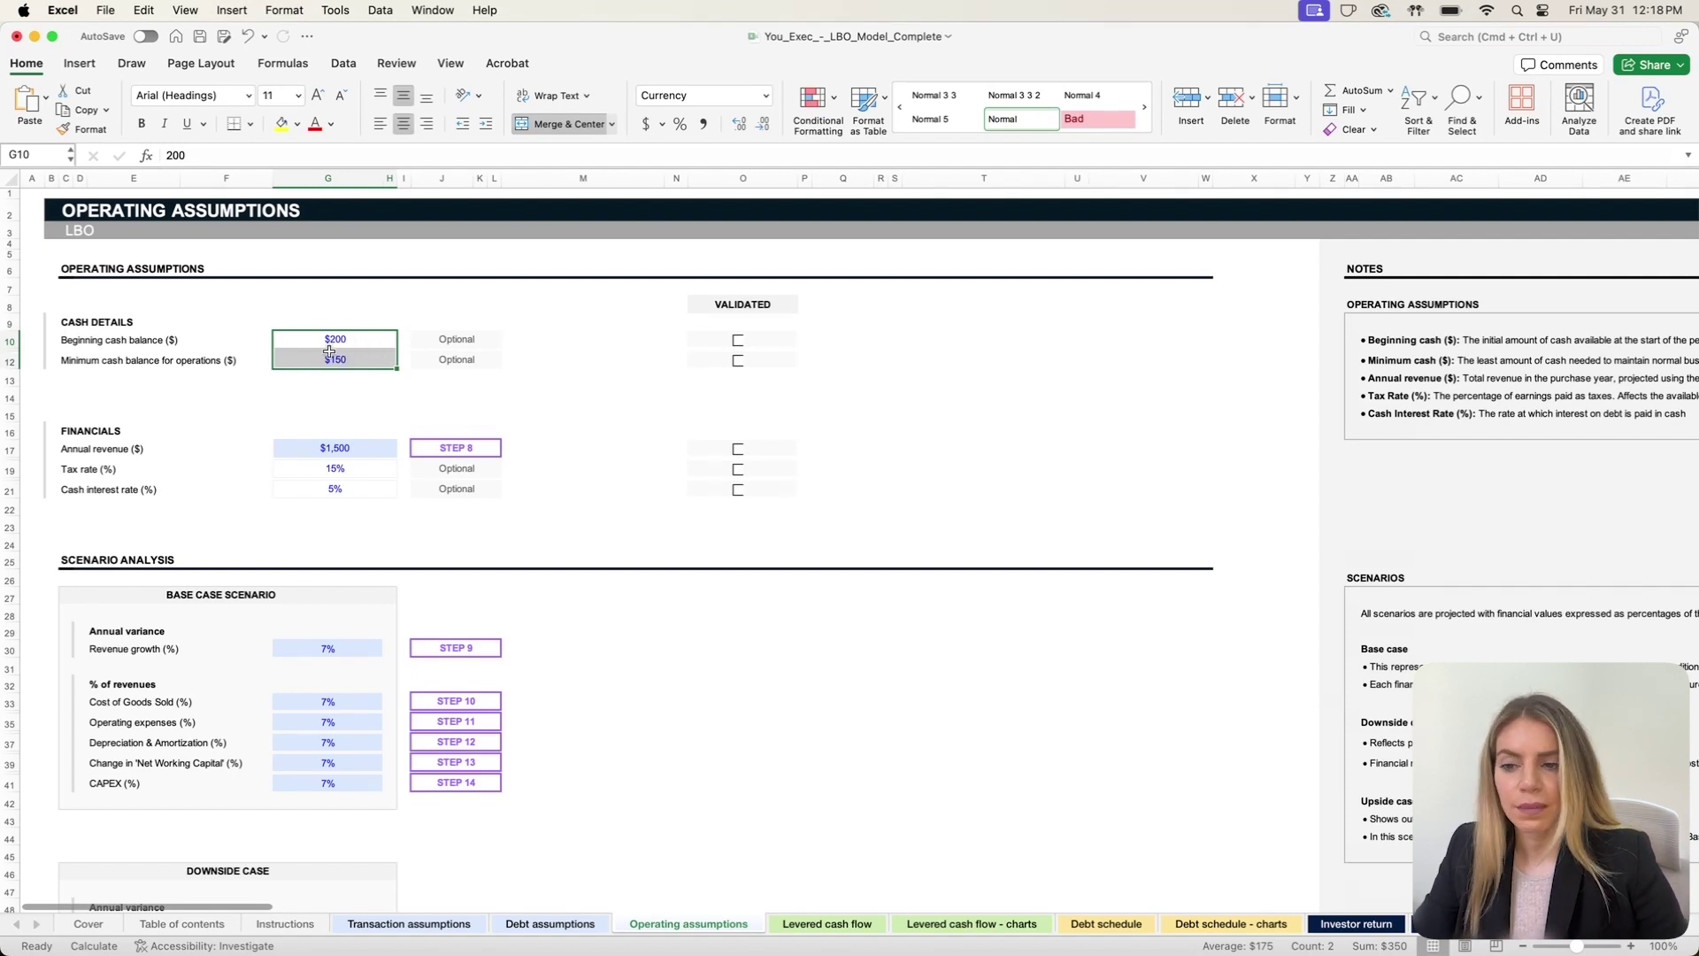
{"action": "left_click", "coordinate": [371, 448]}
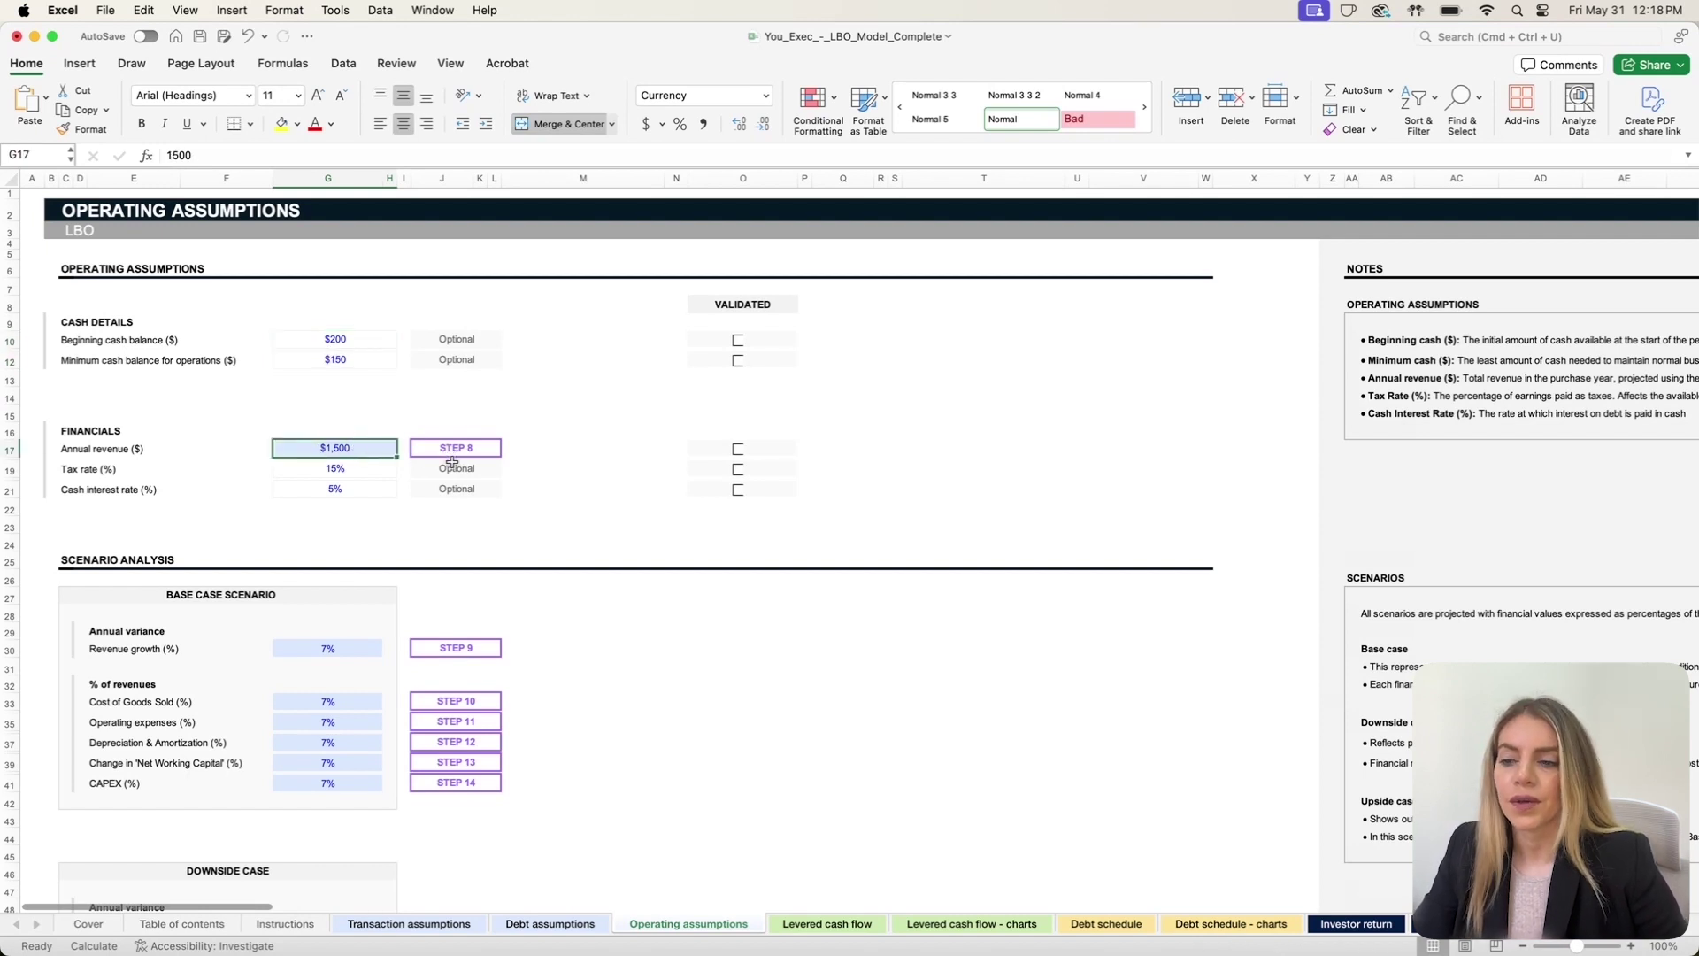
Step: Validate LTM EBITDA, purchase multiple, enterprise value, net debt and equity value on Transaction assumptions
{"action": "left_click", "coordinate": [457, 926]}
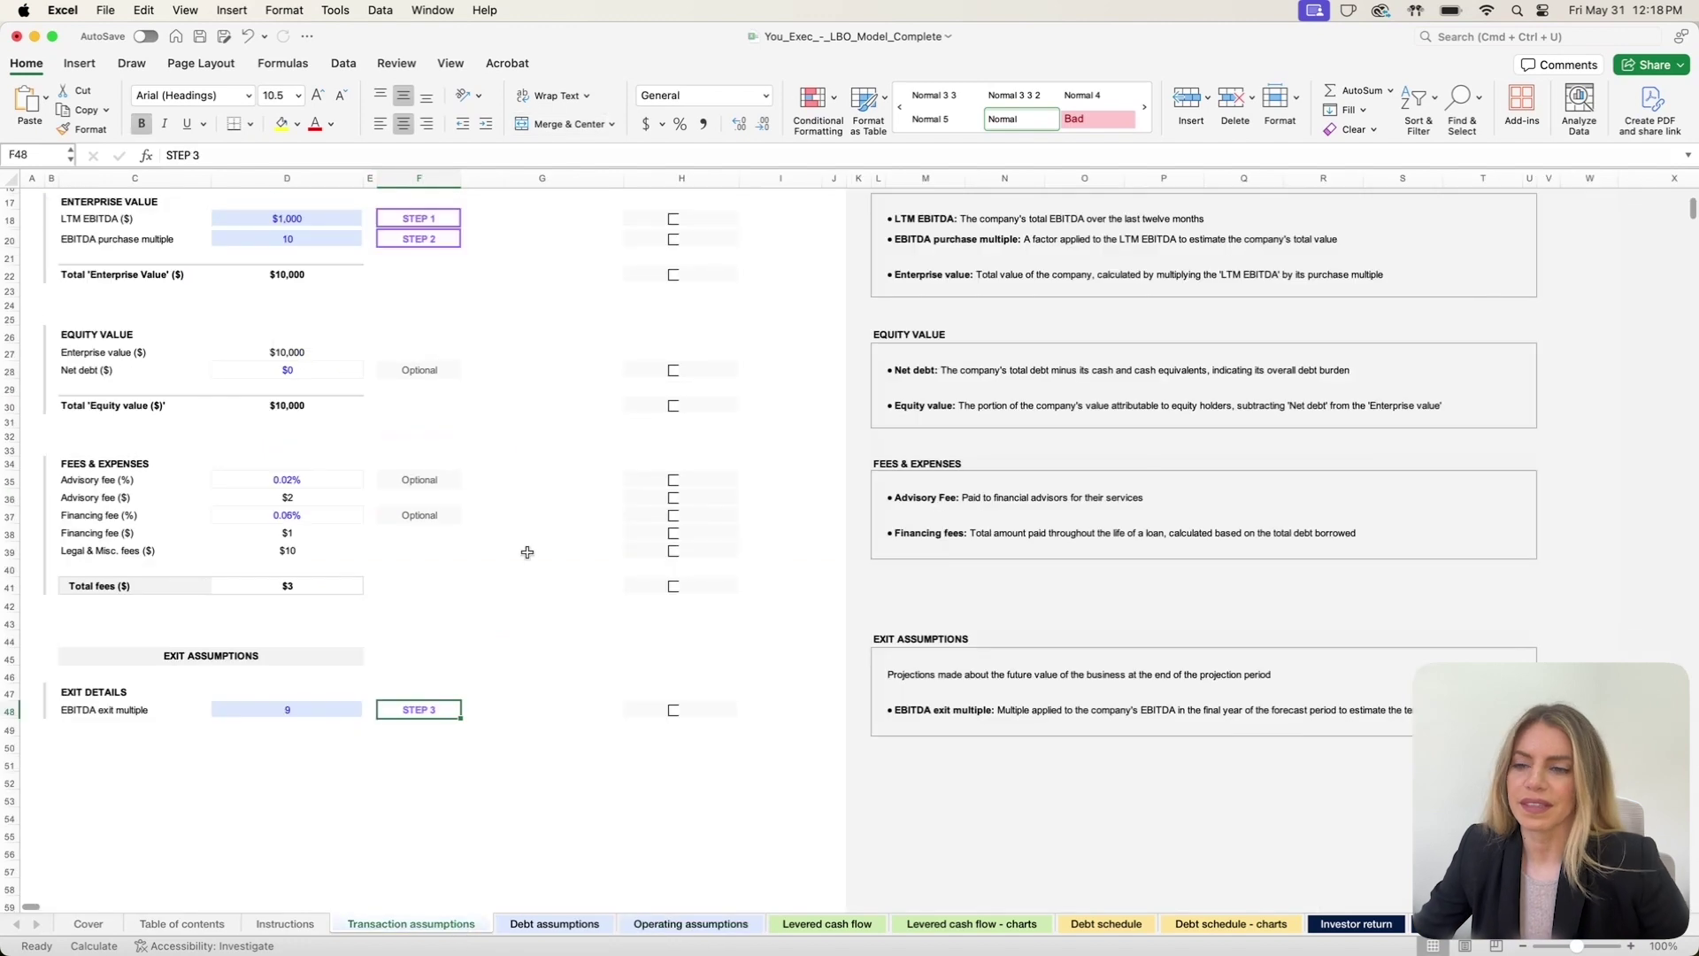
{"action": "scroll", "coordinate": [528, 556], "scroll_direction": "up", "scroll_amount": 5}
{"action": "left_click", "coordinate": [674, 460]}
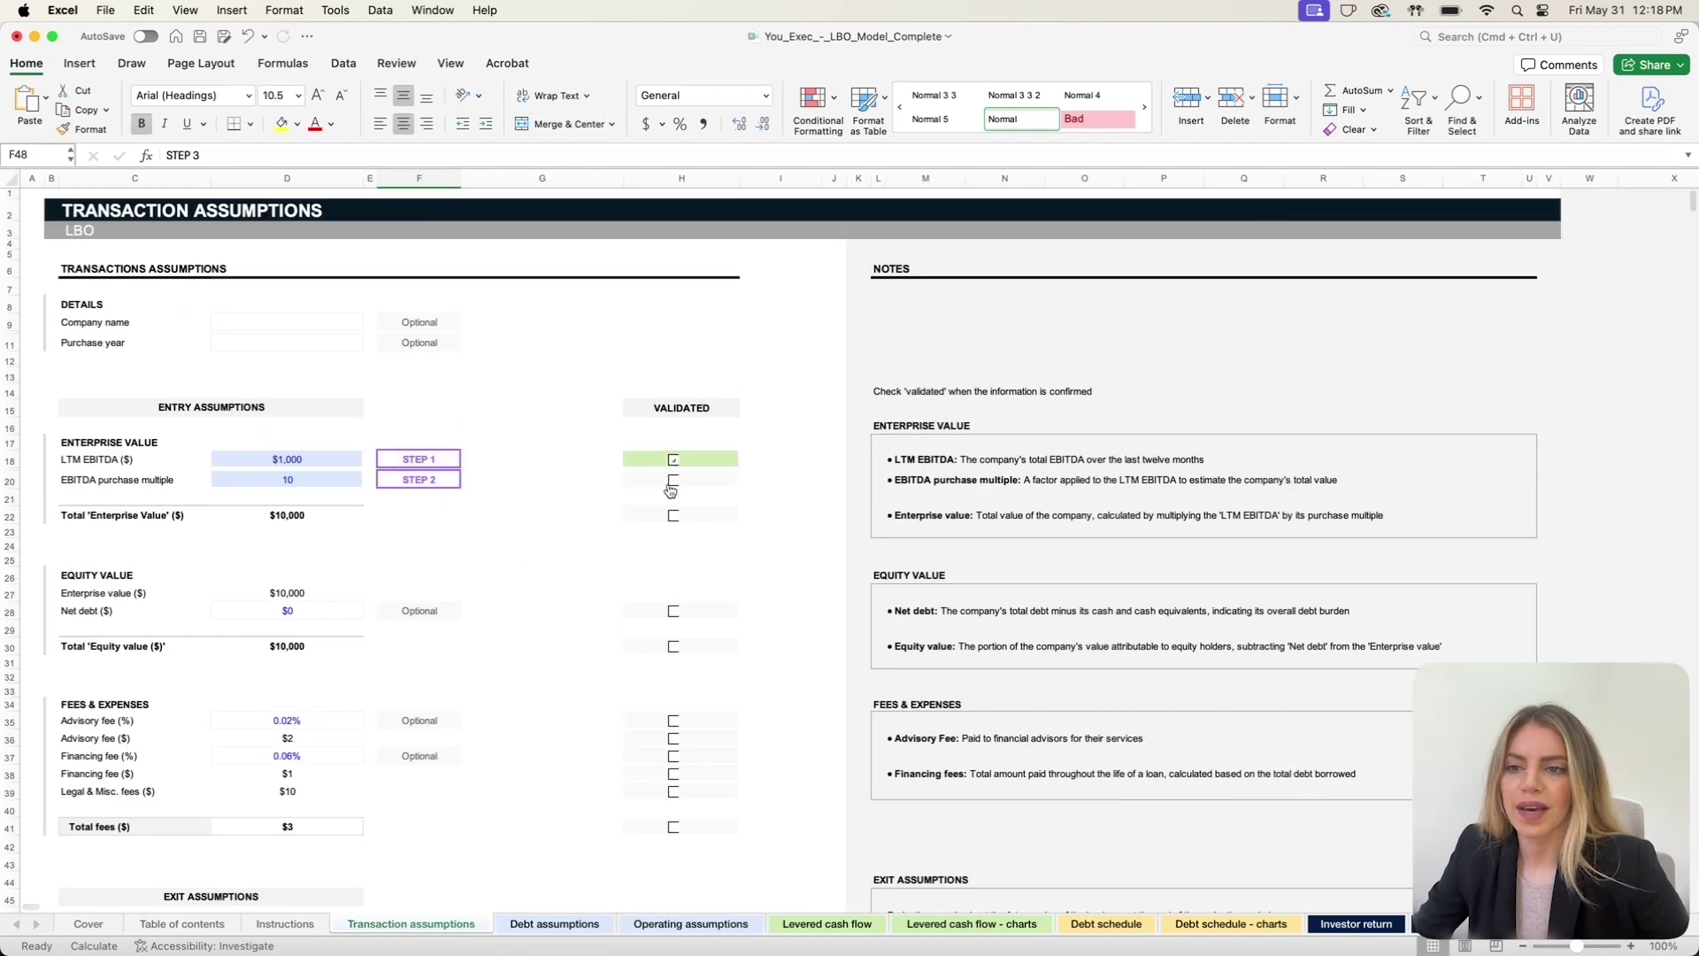
{"action": "left_click", "coordinate": [674, 480]}
{"action": "left_click", "coordinate": [673, 515]}
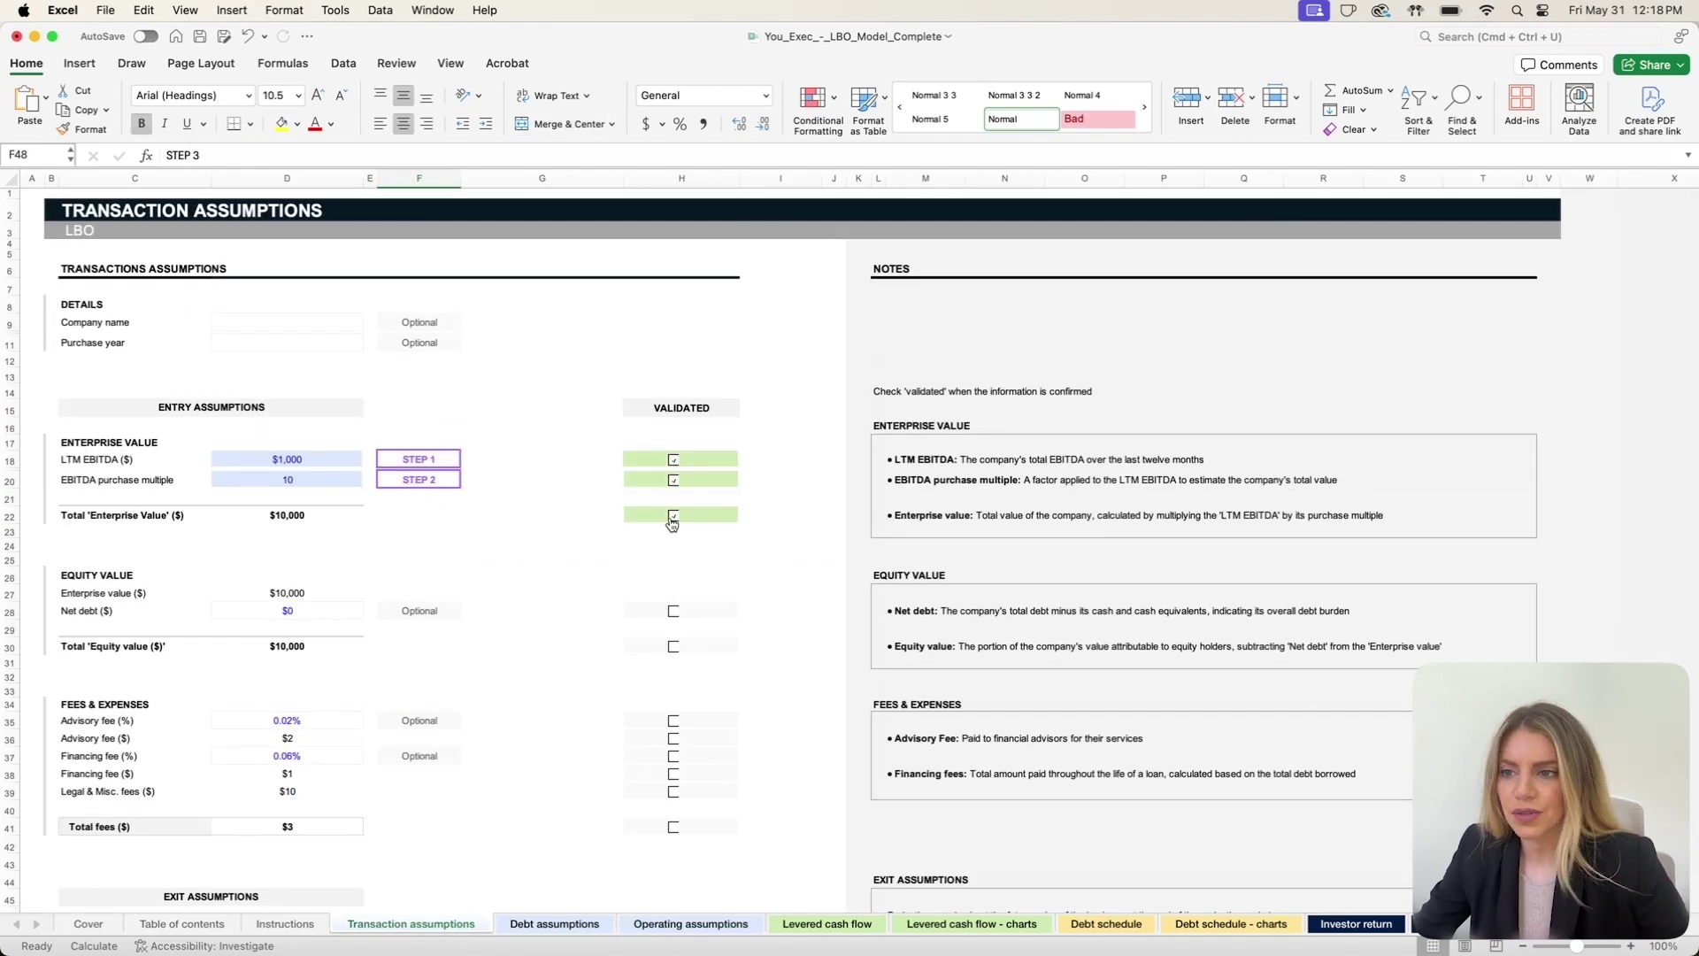
{"action": "left_click", "coordinate": [674, 611]}
{"action": "left_click", "coordinate": [674, 650]}
Step: Validate the advisory fee percentage and amount and the financing fee percentage
{"action": "scroll", "coordinate": [674, 672], "scroll_direction": "down", "scroll_amount": 2}
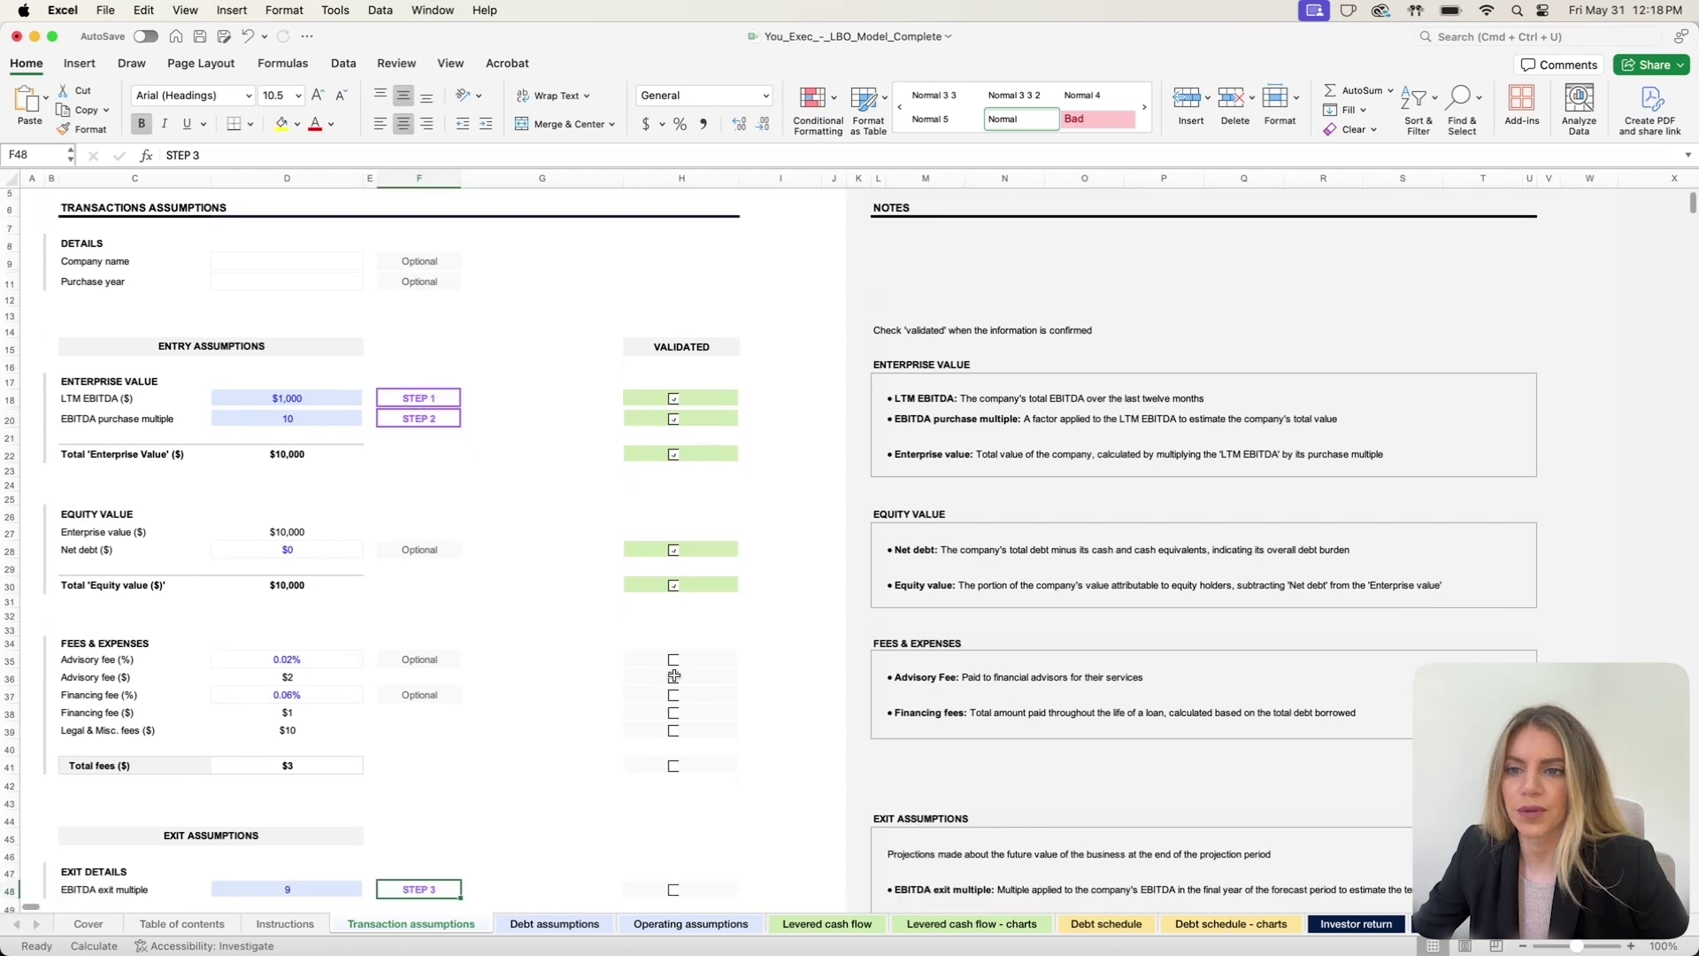
{"action": "left_click", "coordinate": [675, 662]}
{"action": "left_click", "coordinate": [675, 678]}
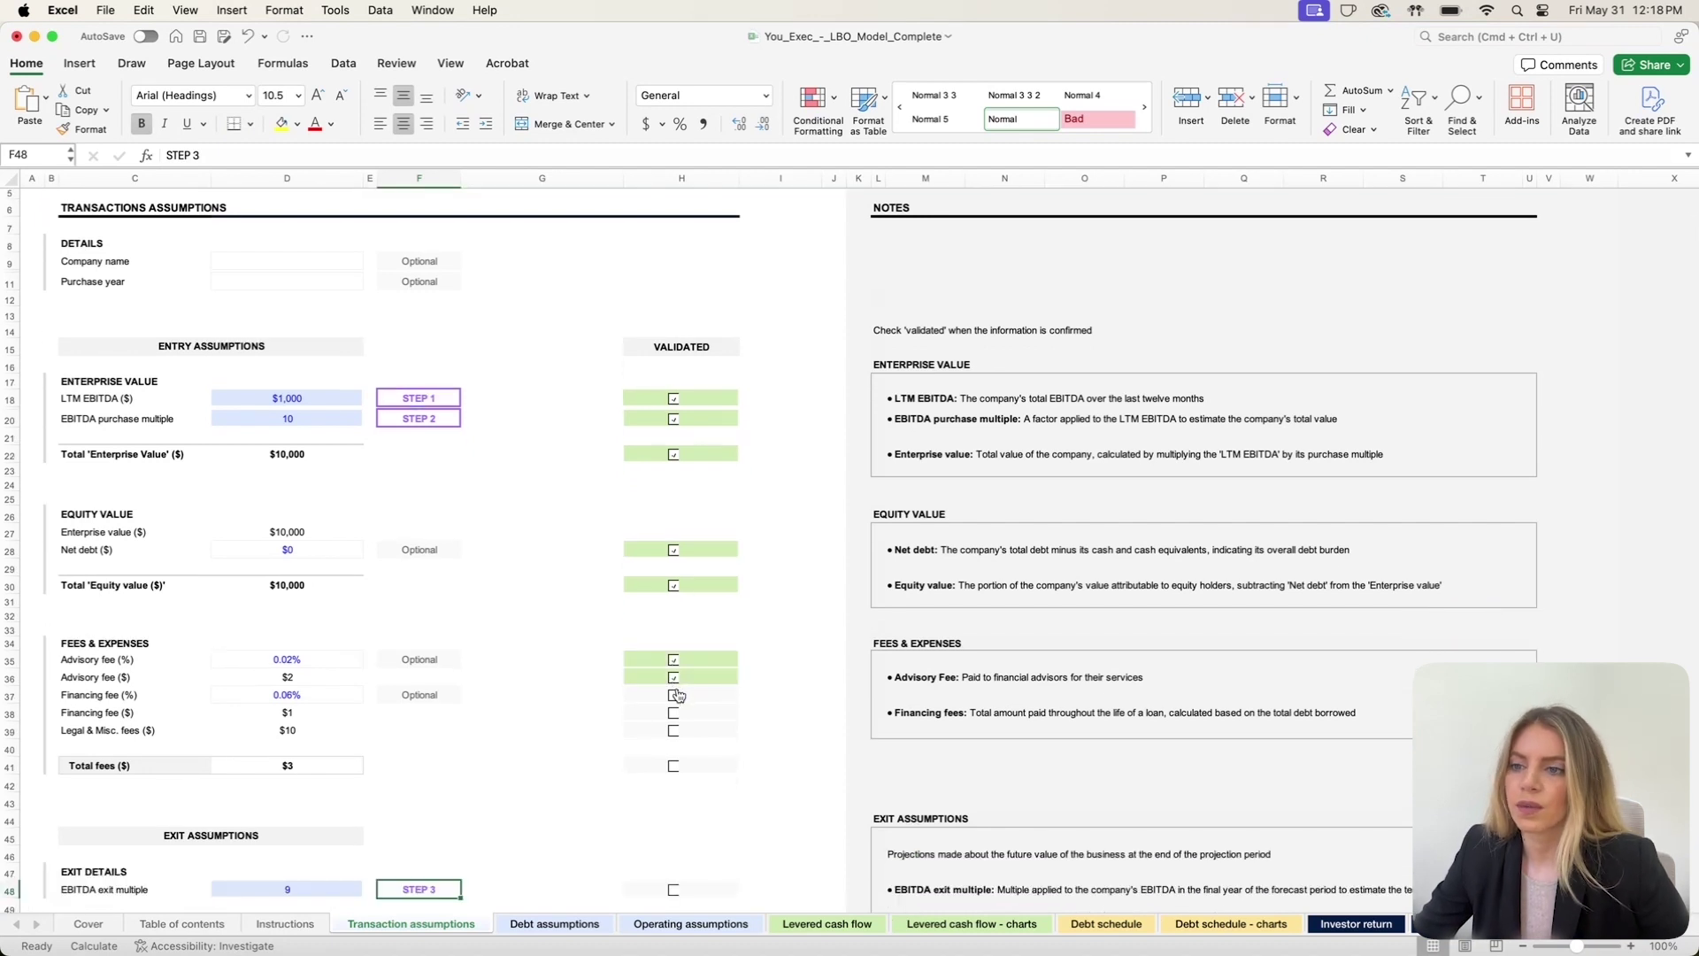
{"action": "left_click", "coordinate": [678, 695]}
{"action": "left_click", "coordinate": [678, 696]}
{"action": "scroll", "coordinate": [678, 696], "scroll_direction": "down", "scroll_amount": 4}
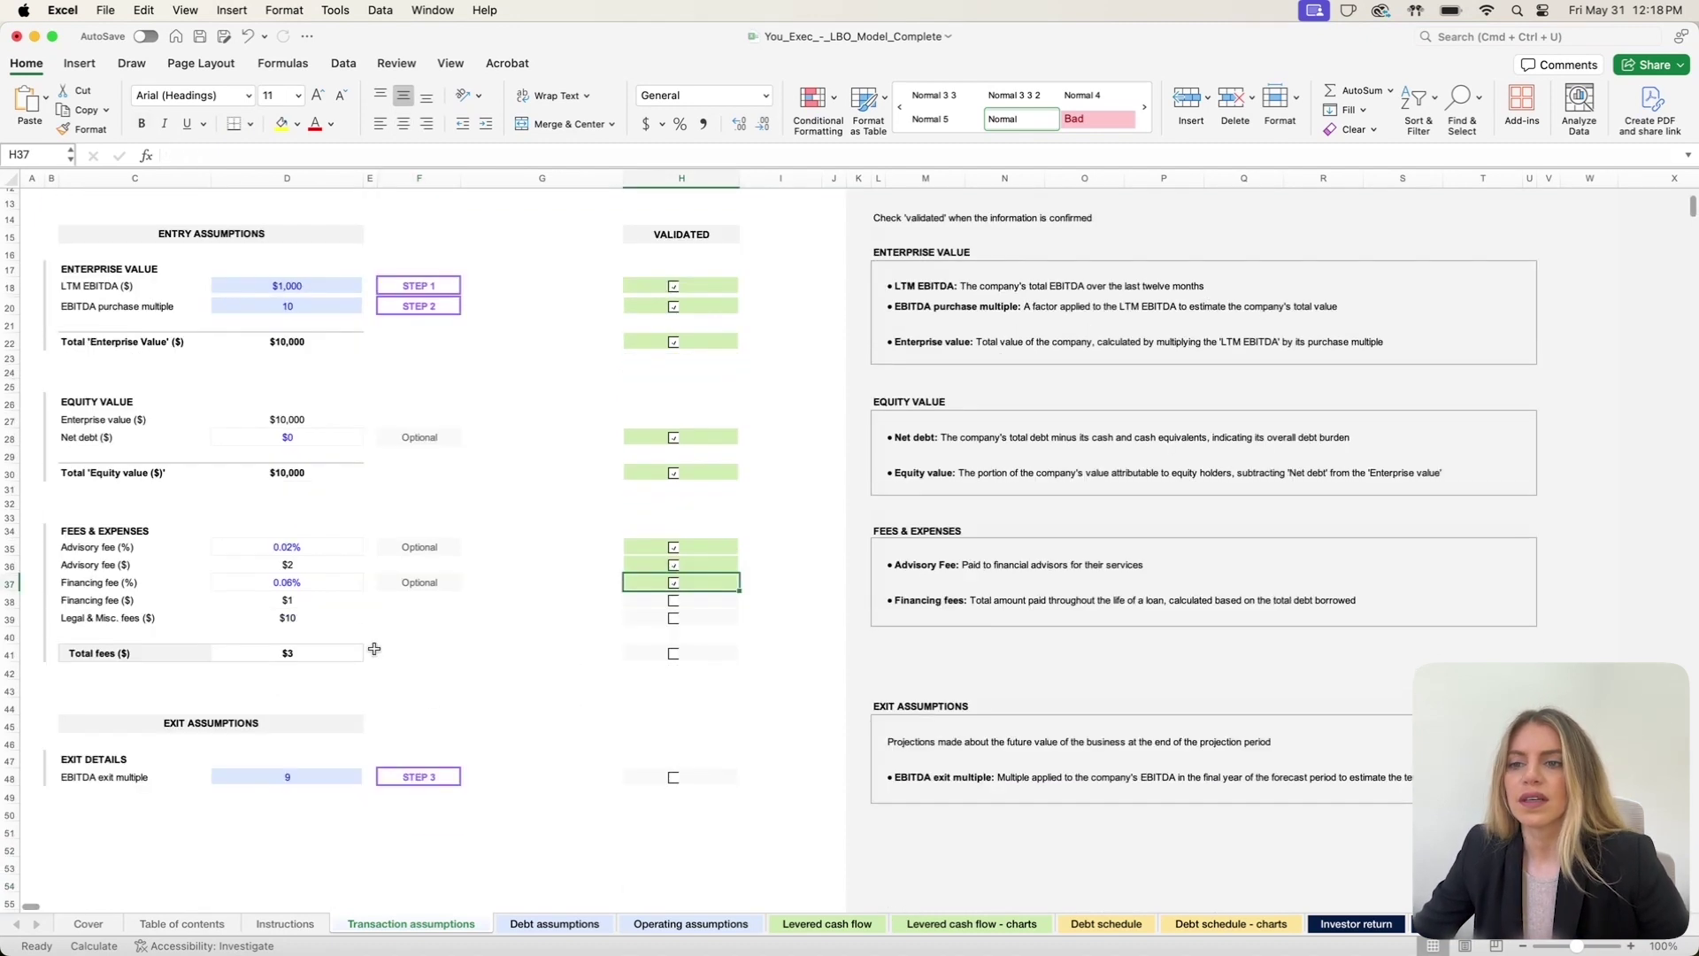
{"action": "left_click", "coordinate": [313, 594]}
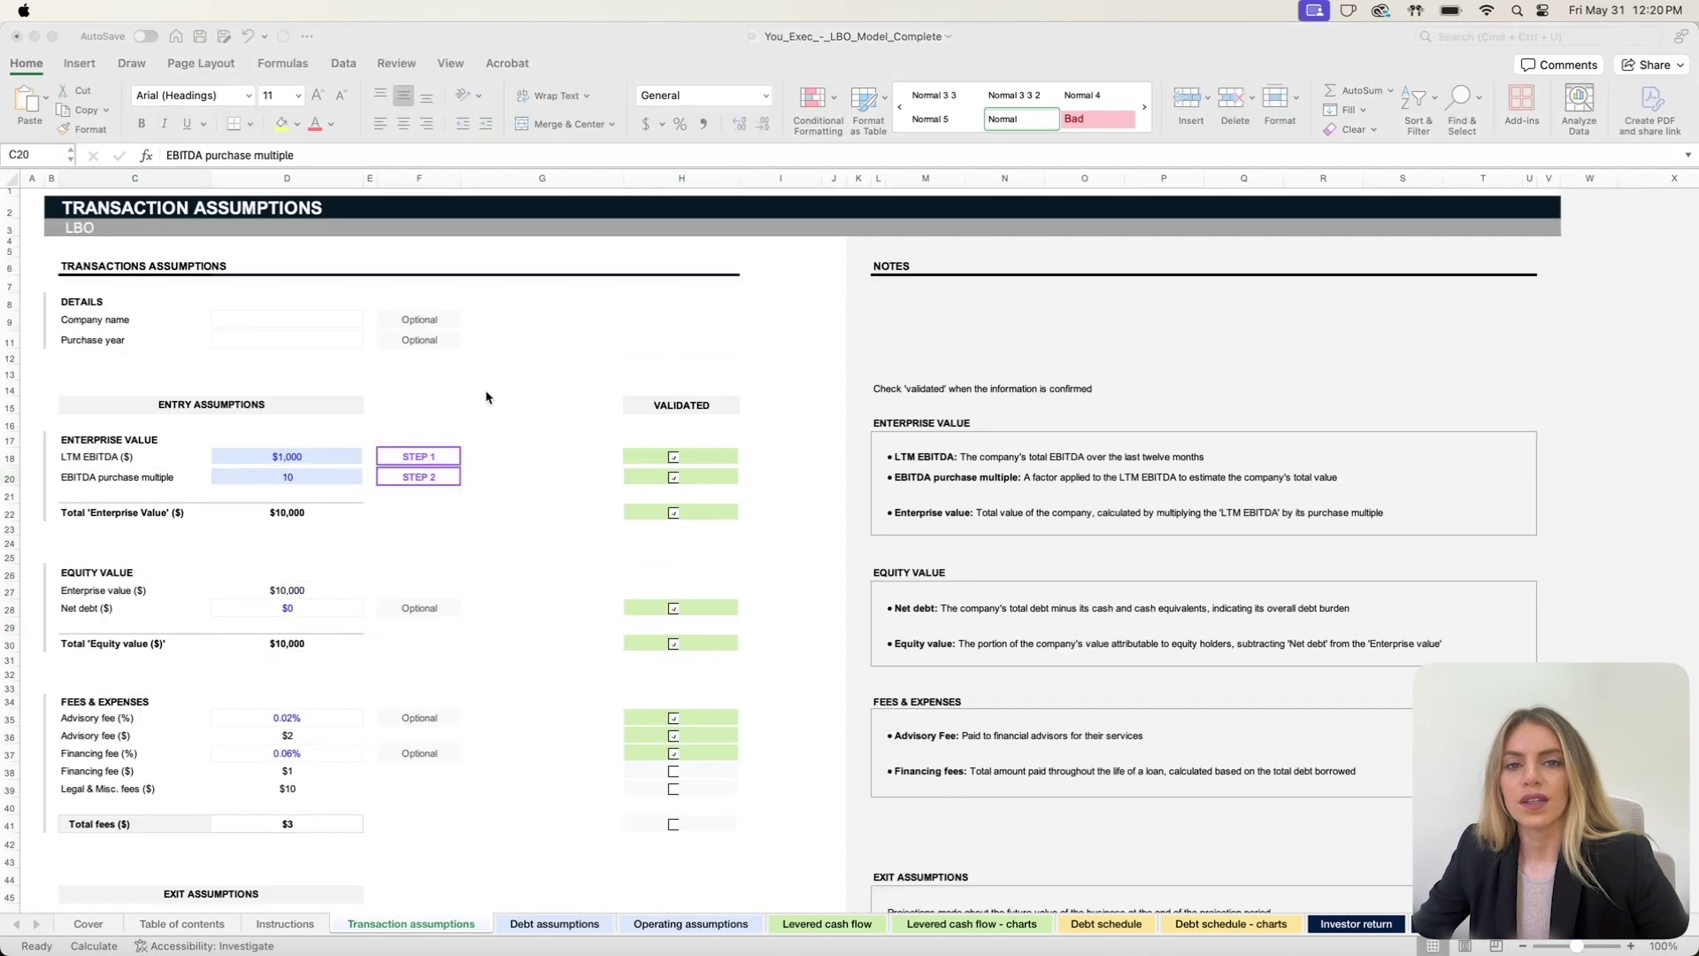
{"action": "left_click", "coordinate": [80, 456]}
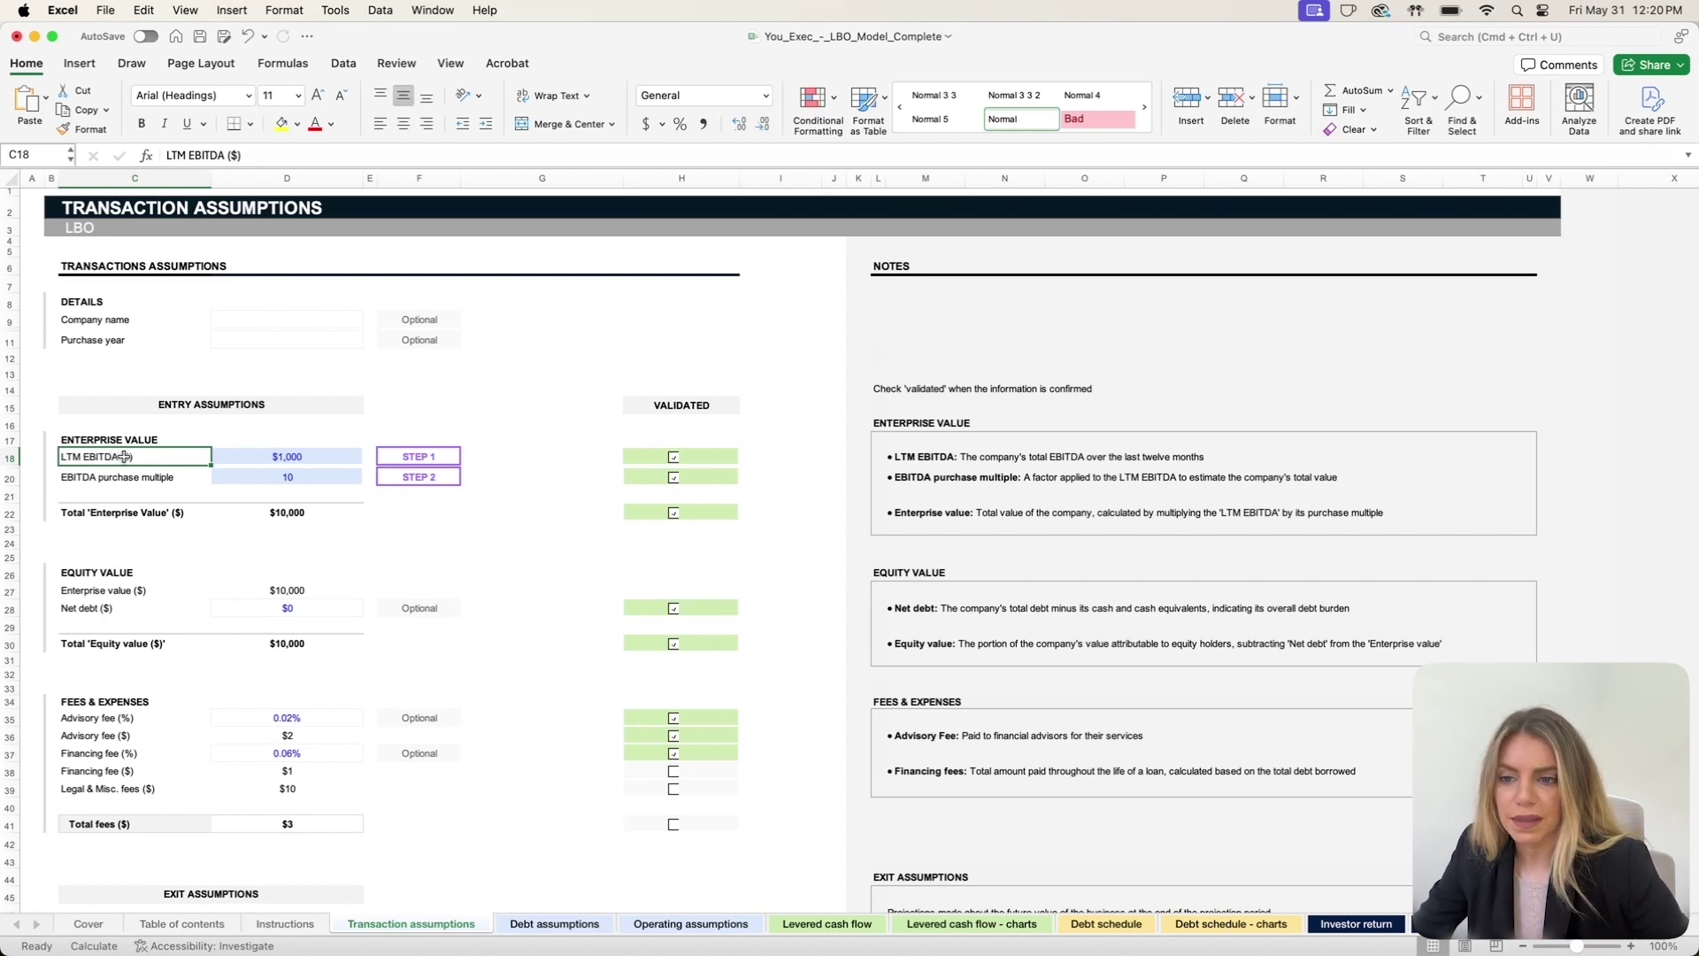
Step: Inspect the entry inputs: LTM EBITDA of 1000 and EBITDA purchase multiple of 10
{"action": "left_click", "coordinate": [293, 456]}
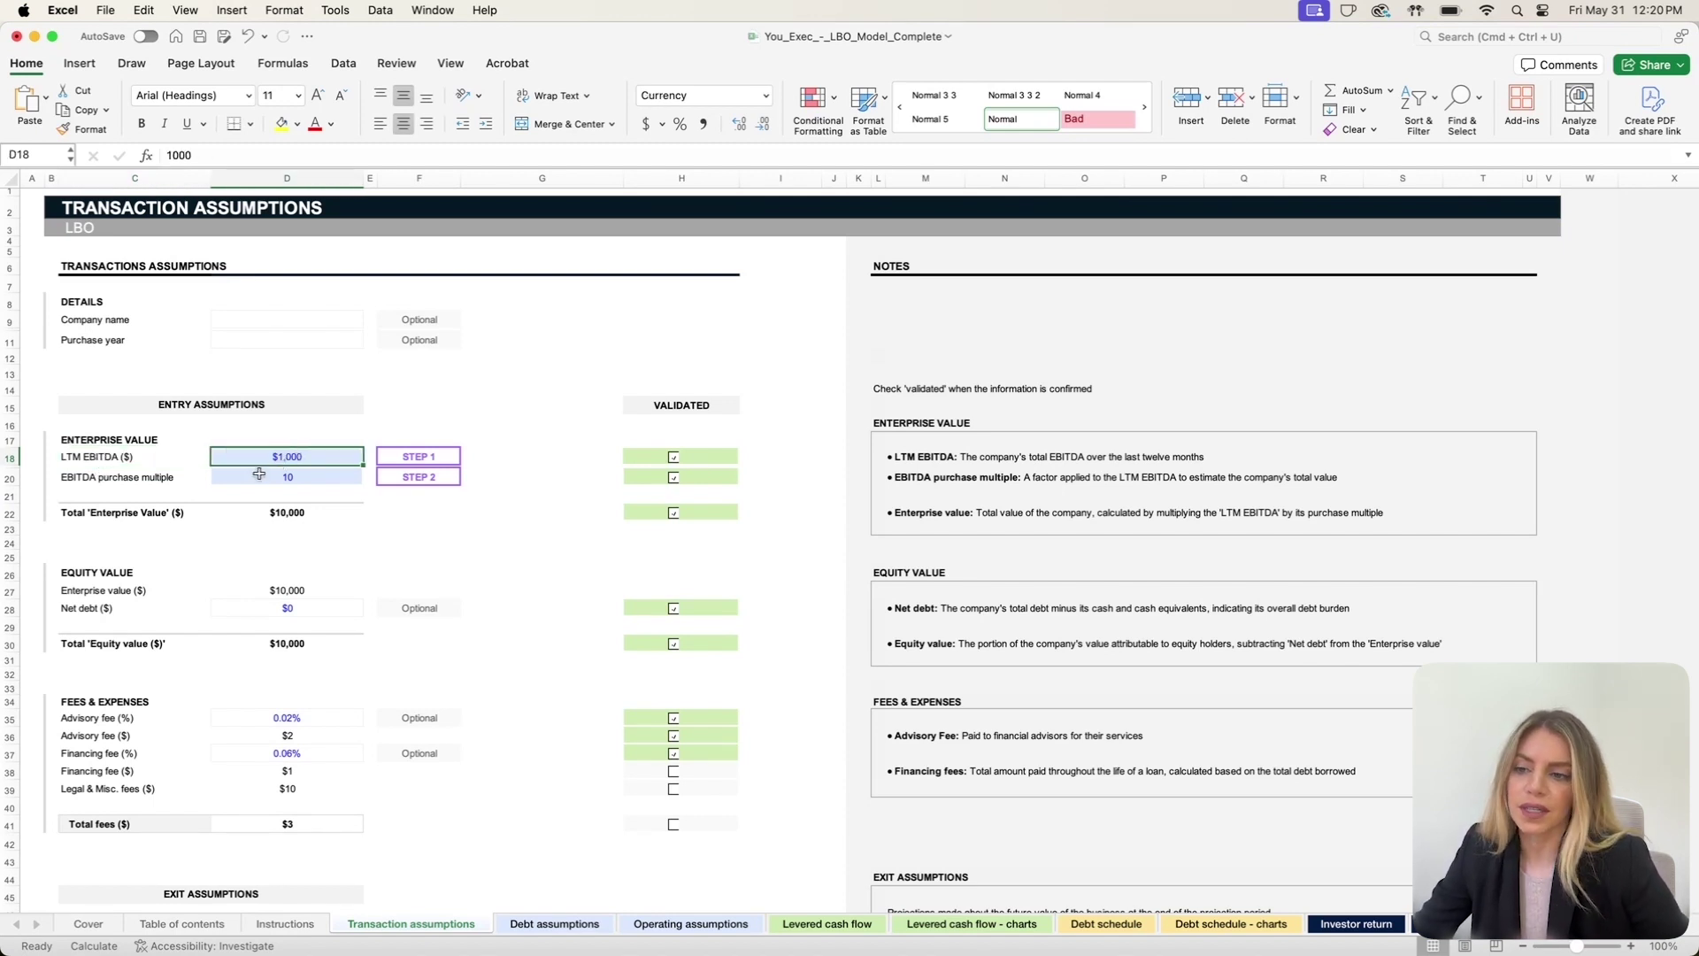
{"action": "left_click", "coordinate": [106, 477]}
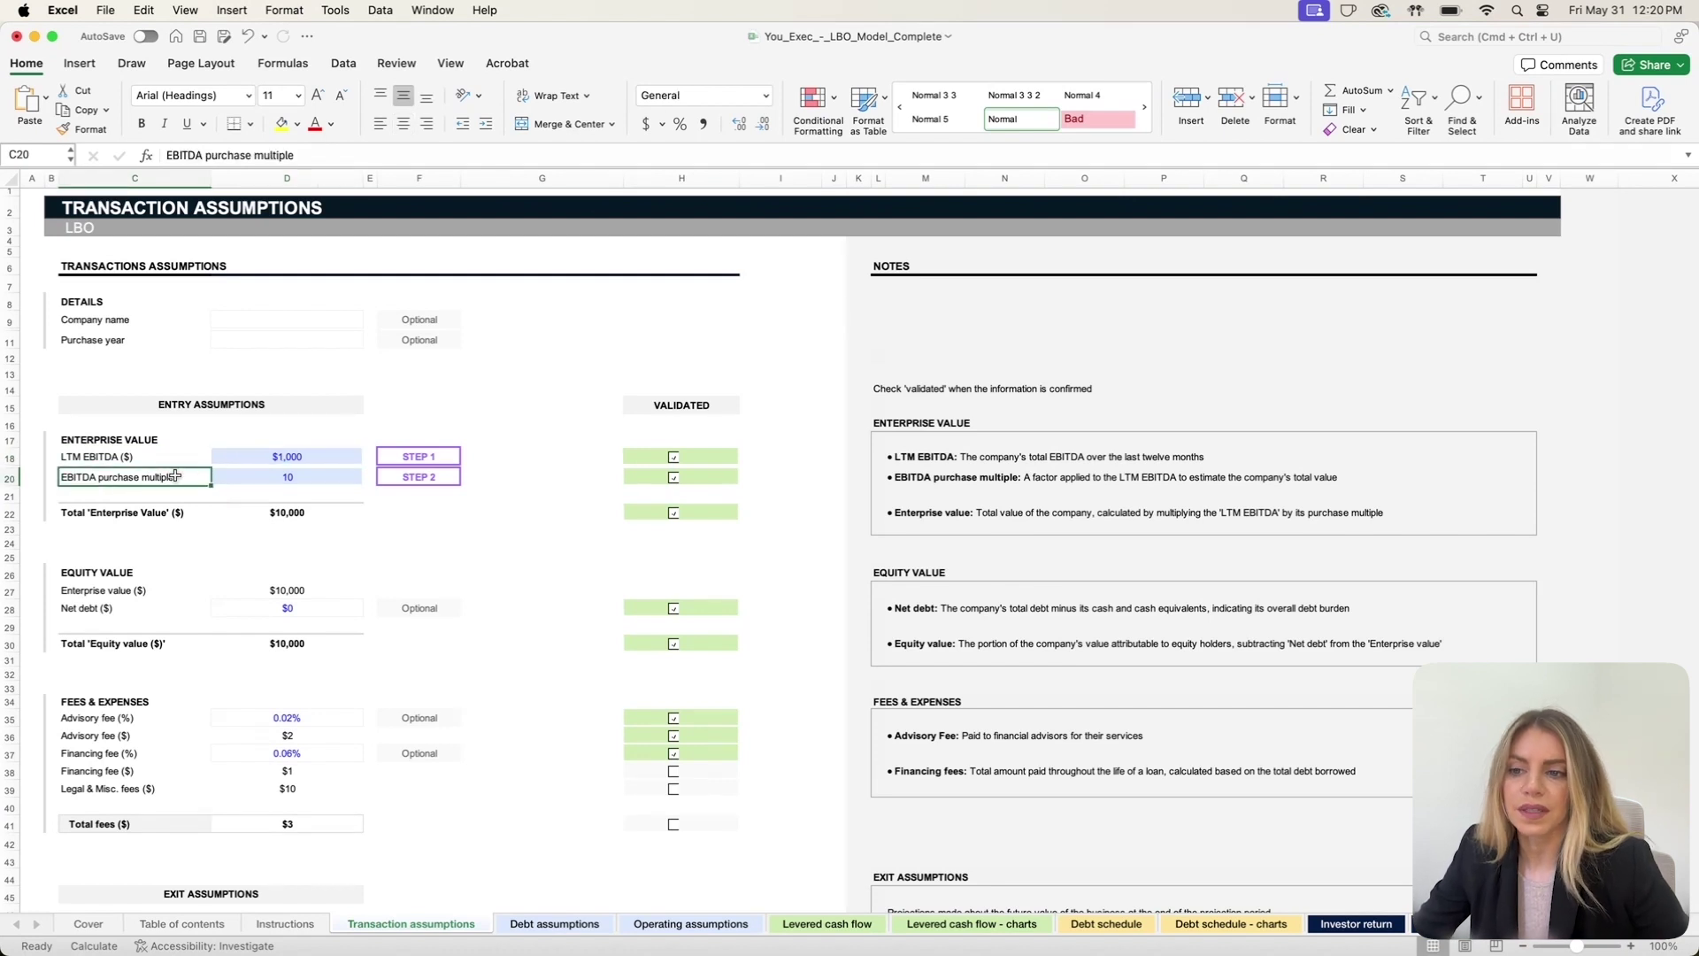
{"action": "left_click", "coordinate": [266, 477]}
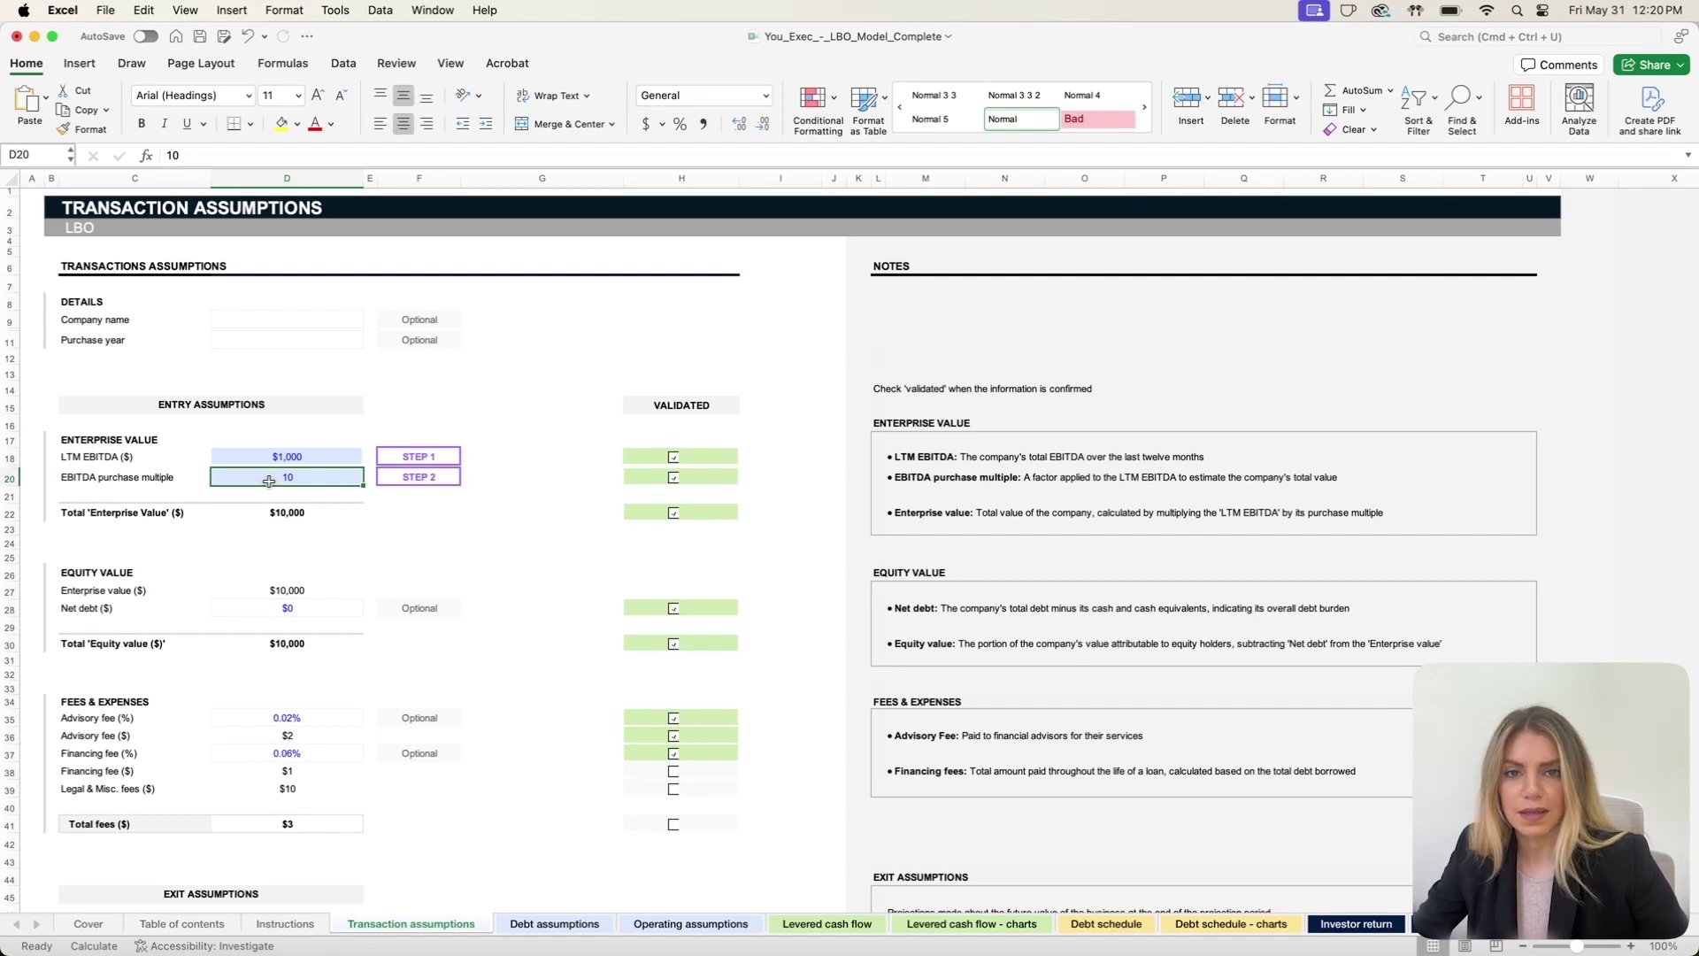
{"action": "scroll", "coordinate": [784, 489], "scroll_direction": "down", "scroll_amount": 1}
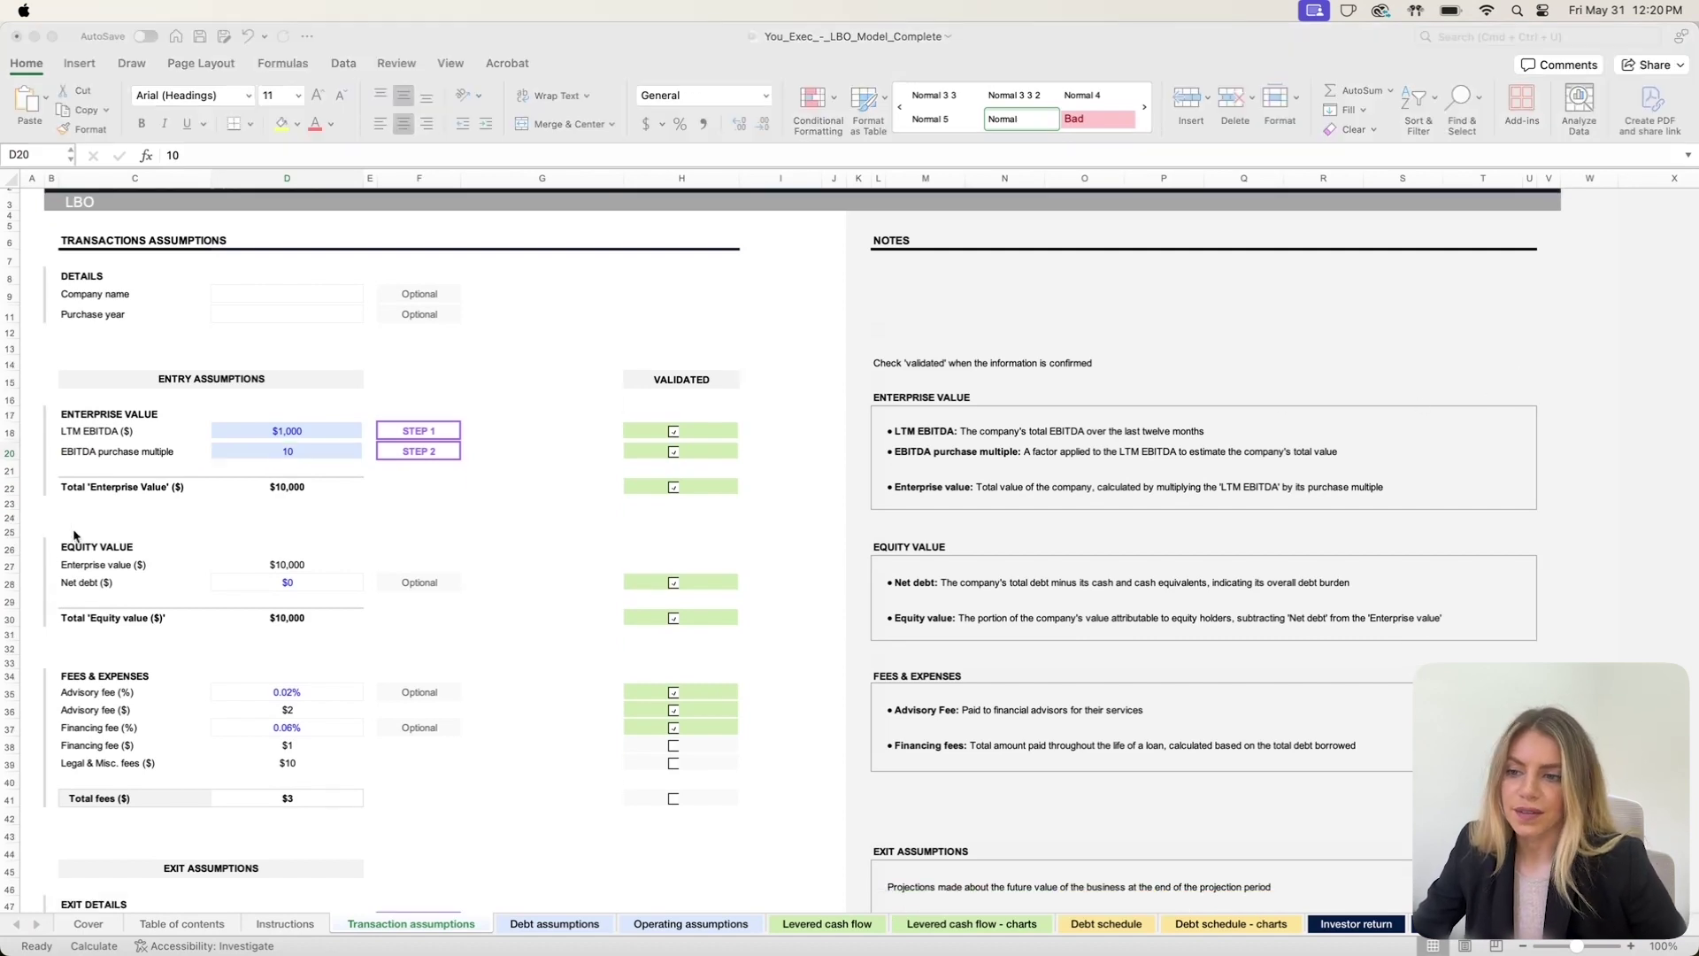
{"action": "scroll", "coordinate": [236, 477], "scroll_direction": "down", "scroll_amount": 5}
Step: Highlight the equity value and fee figures and check the EBITDA exit multiple of 9
{"action": "left_click_drag", "start_coordinate": [241, 387], "coordinate": [299, 603]}
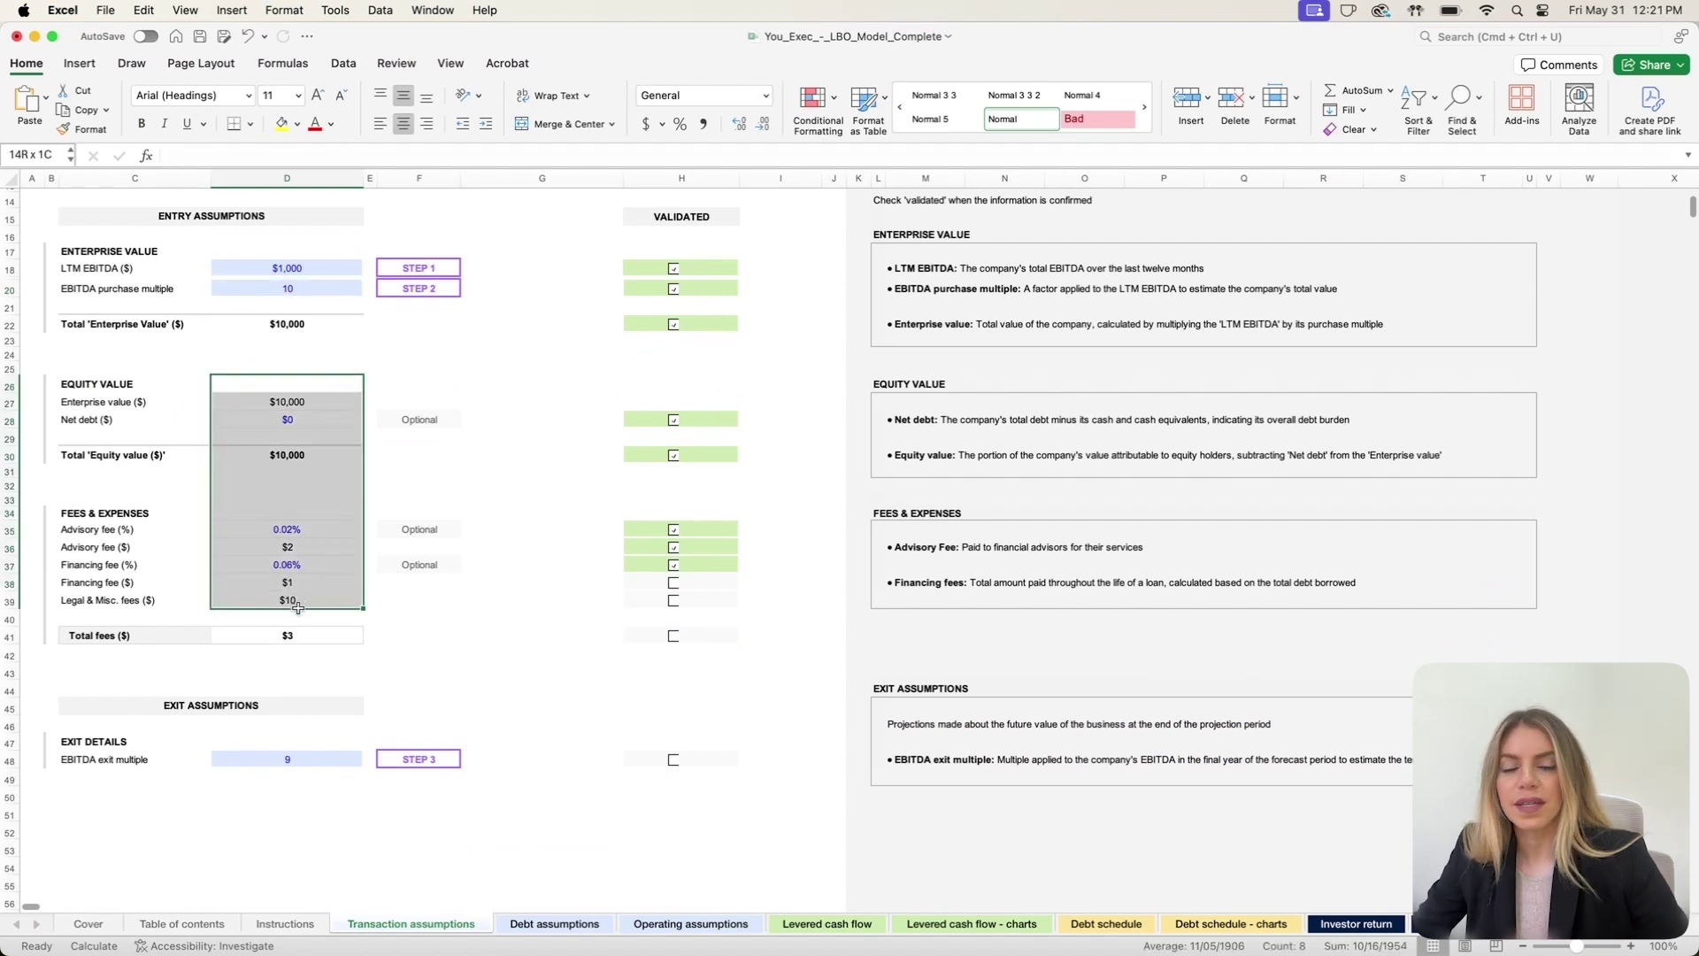
{"action": "left_click", "coordinate": [407, 599]}
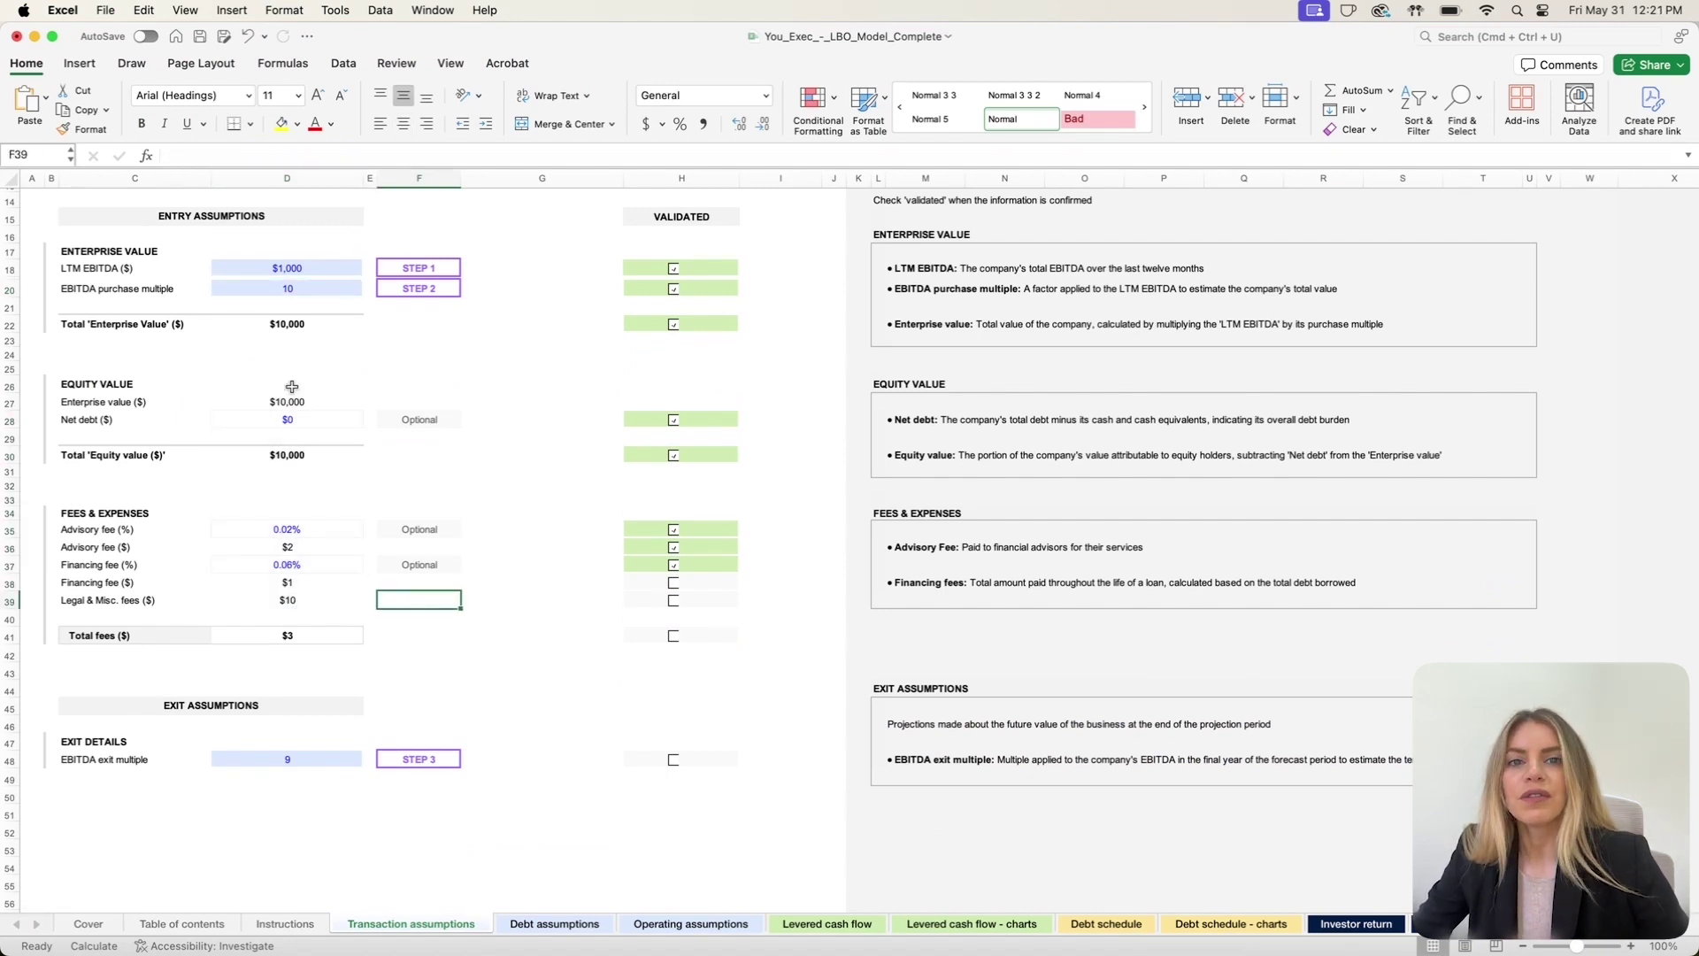
{"action": "left_click_drag", "start_coordinate": [292, 400], "coordinate": [313, 607]}
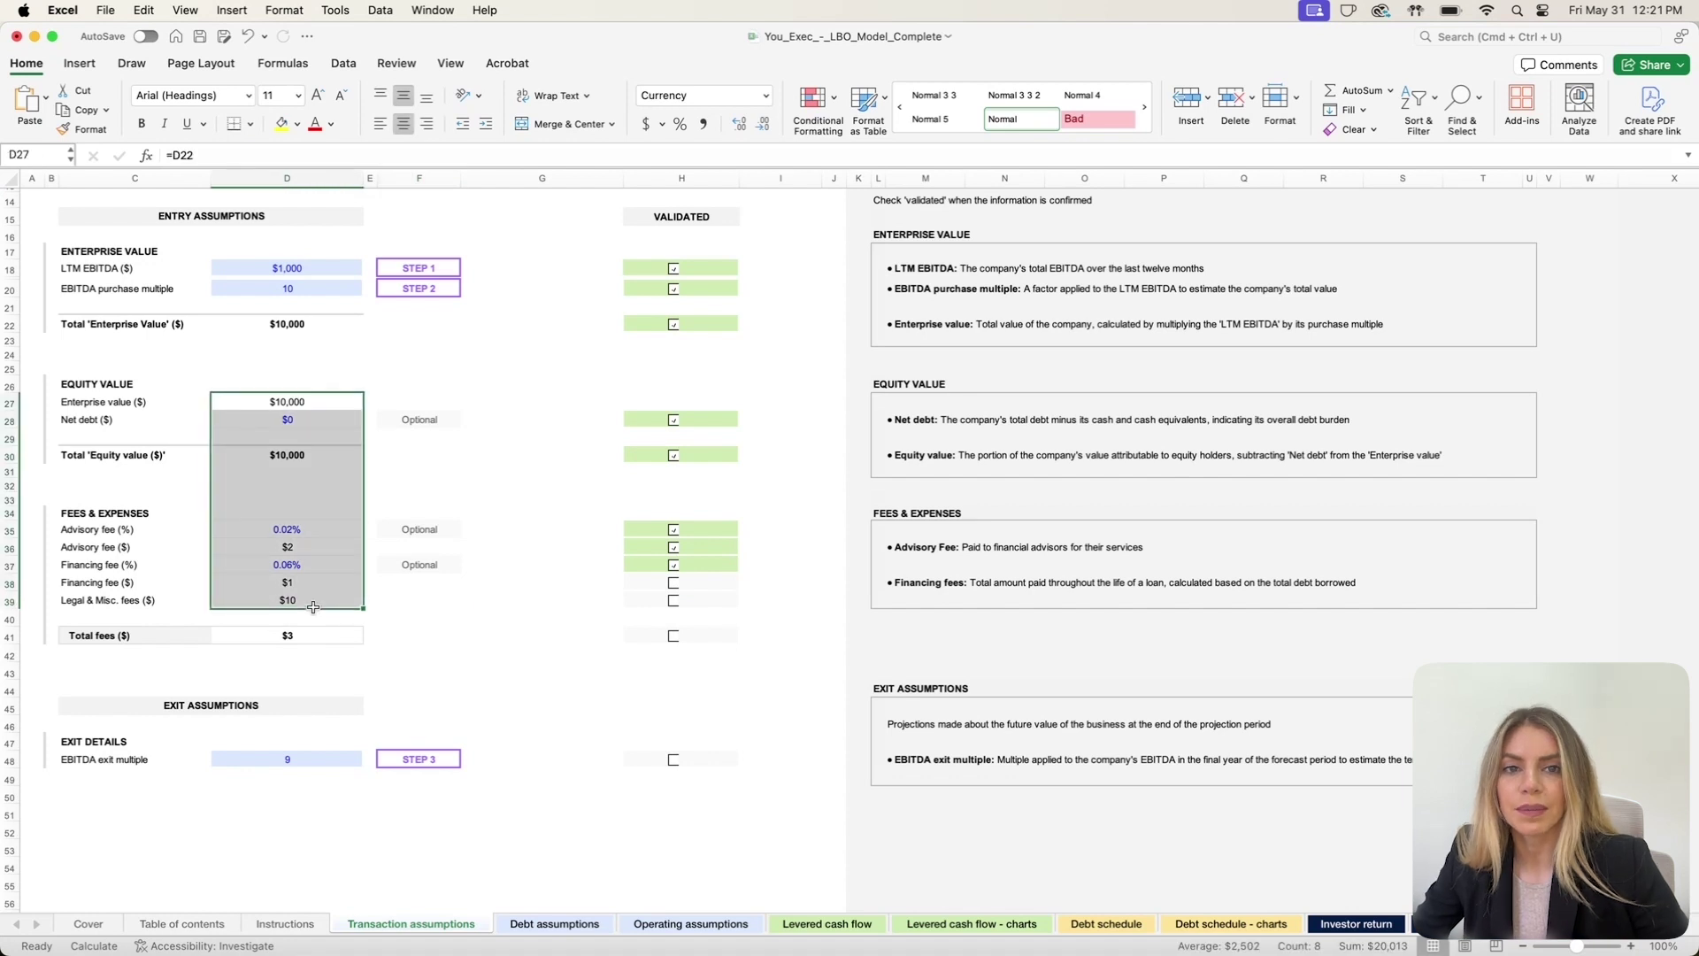
{"action": "left_click", "coordinate": [237, 754]}
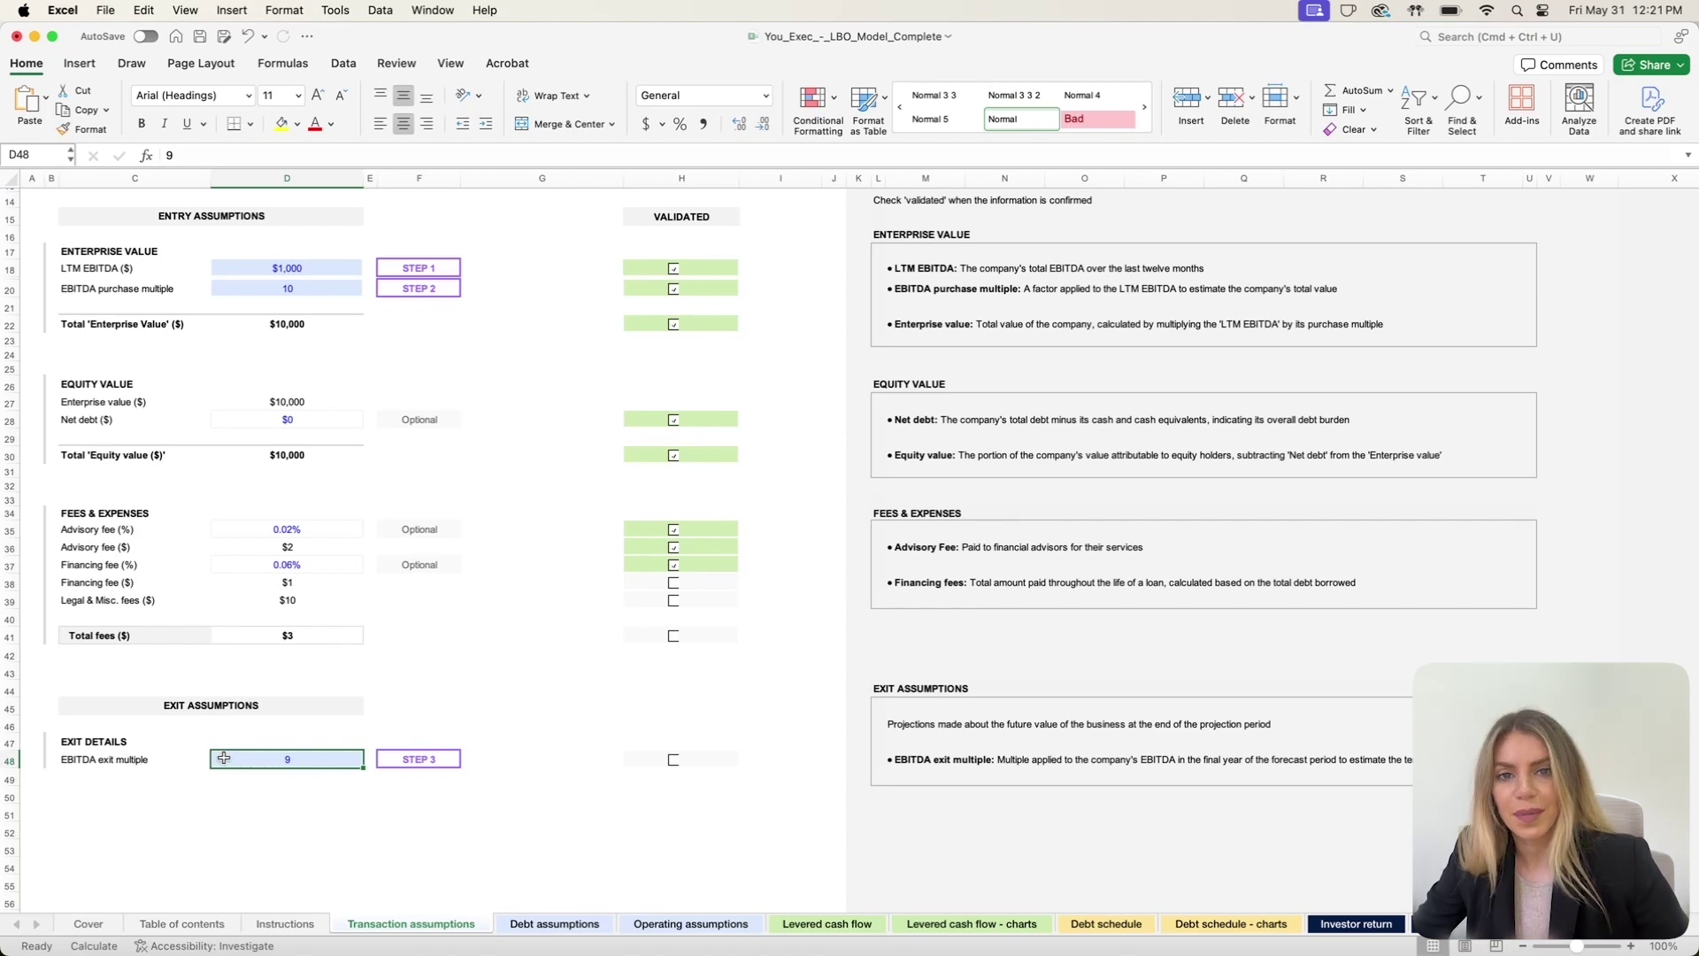
{"action": "key", "text": "ctrl+Page_Down"}
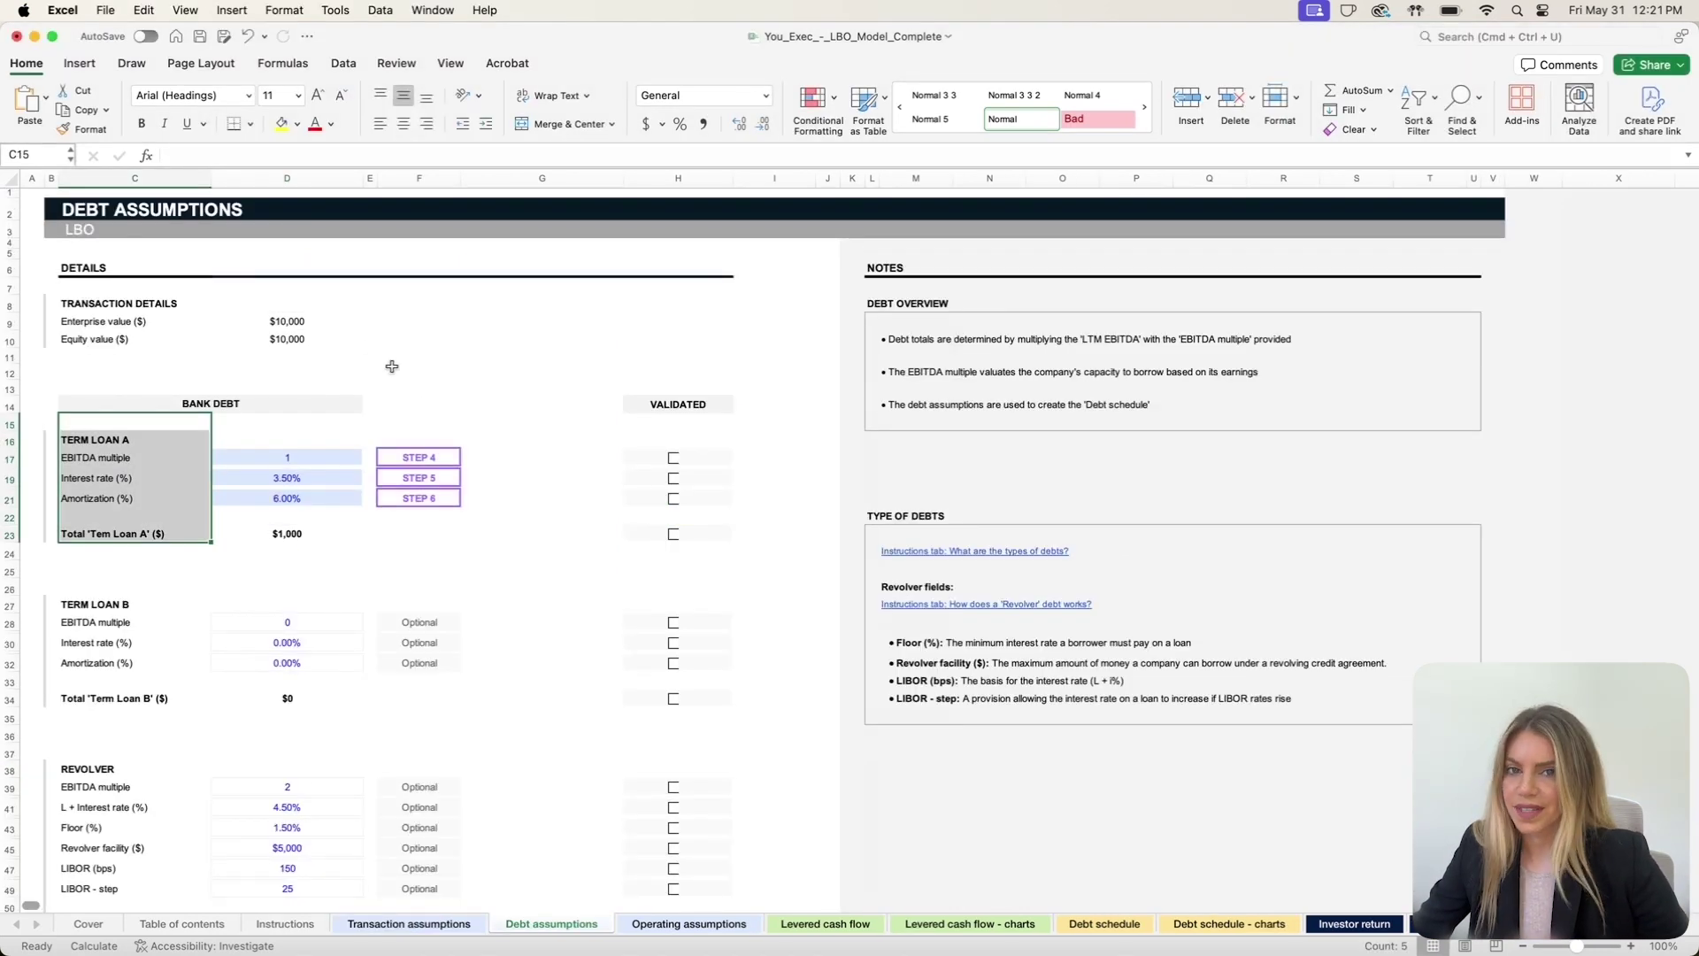
Step: Highlight the Bank Debt block and Term Loan A rows on Debt assumptions
{"action": "left_click", "coordinate": [354, 370]}
{"action": "left_click_drag", "start_coordinate": [159, 409], "coordinate": [190, 521]}
{"action": "left_click", "coordinate": [416, 550]}
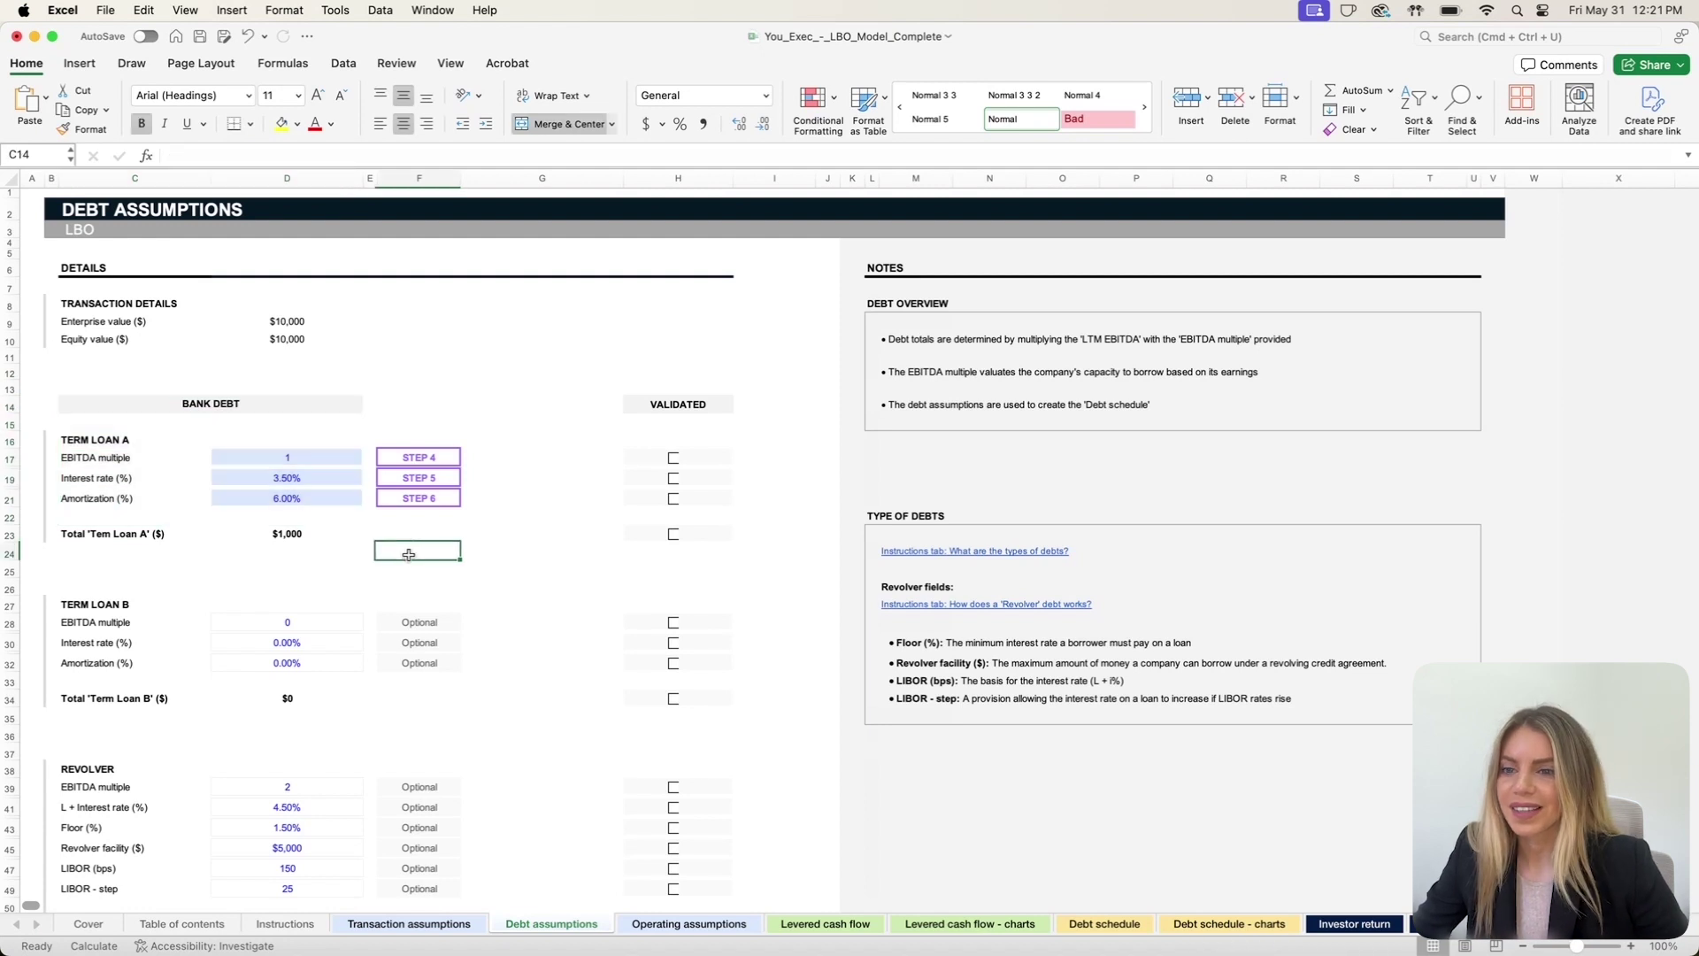
{"action": "left_click_drag", "start_coordinate": [143, 428], "coordinate": [429, 527]}
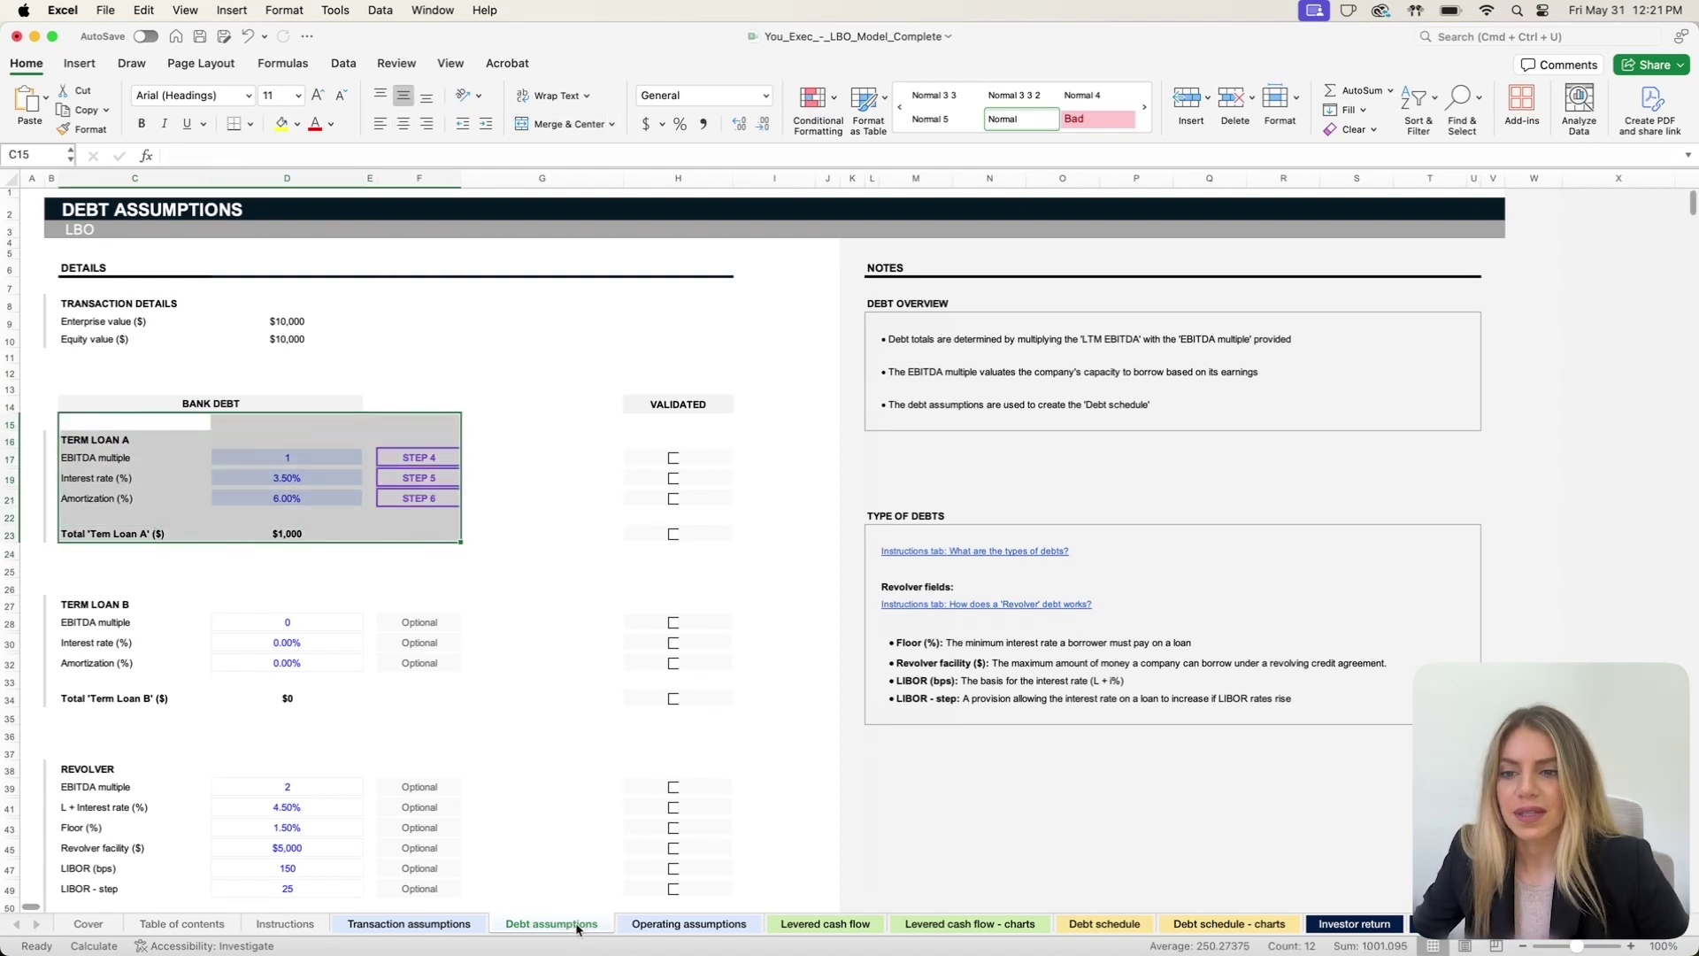
{"action": "scroll", "coordinate": [144, 504], "scroll_direction": "down", "scroll_amount": 1}
{"action": "left_click_drag", "start_coordinate": [98, 571], "coordinate": [128, 668]}
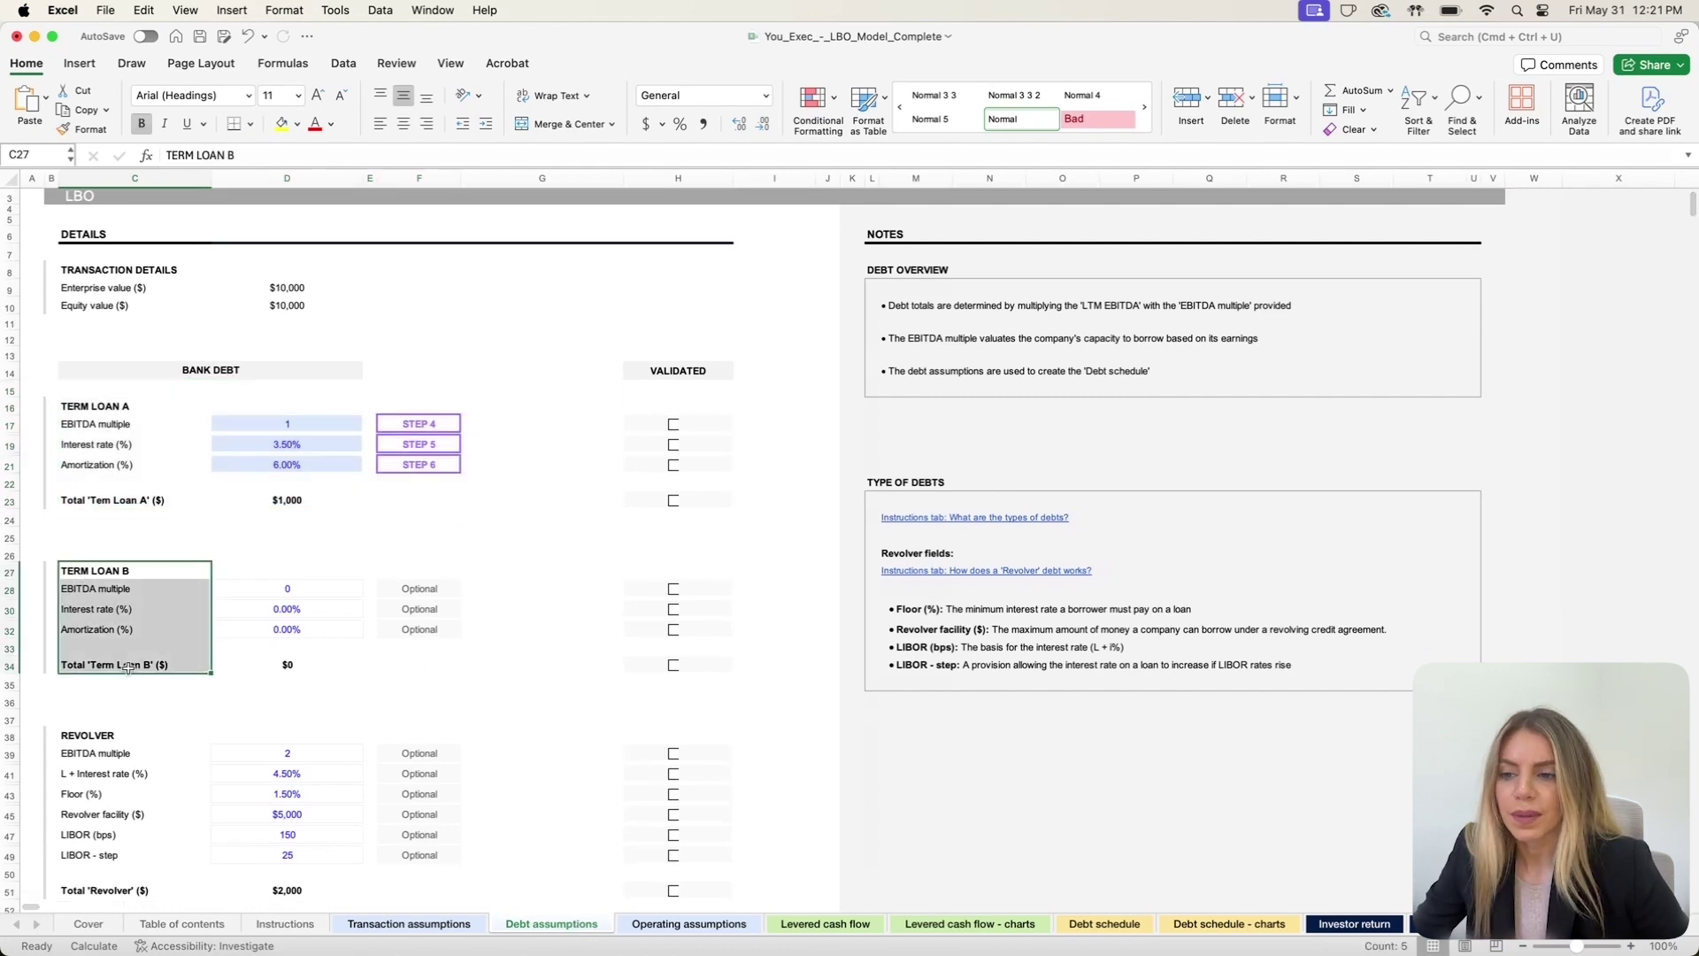
{"action": "scroll", "coordinate": [128, 668], "scroll_direction": "down", "scroll_amount": 5}
{"action": "left_click_drag", "start_coordinate": [95, 438], "coordinate": [149, 582]}
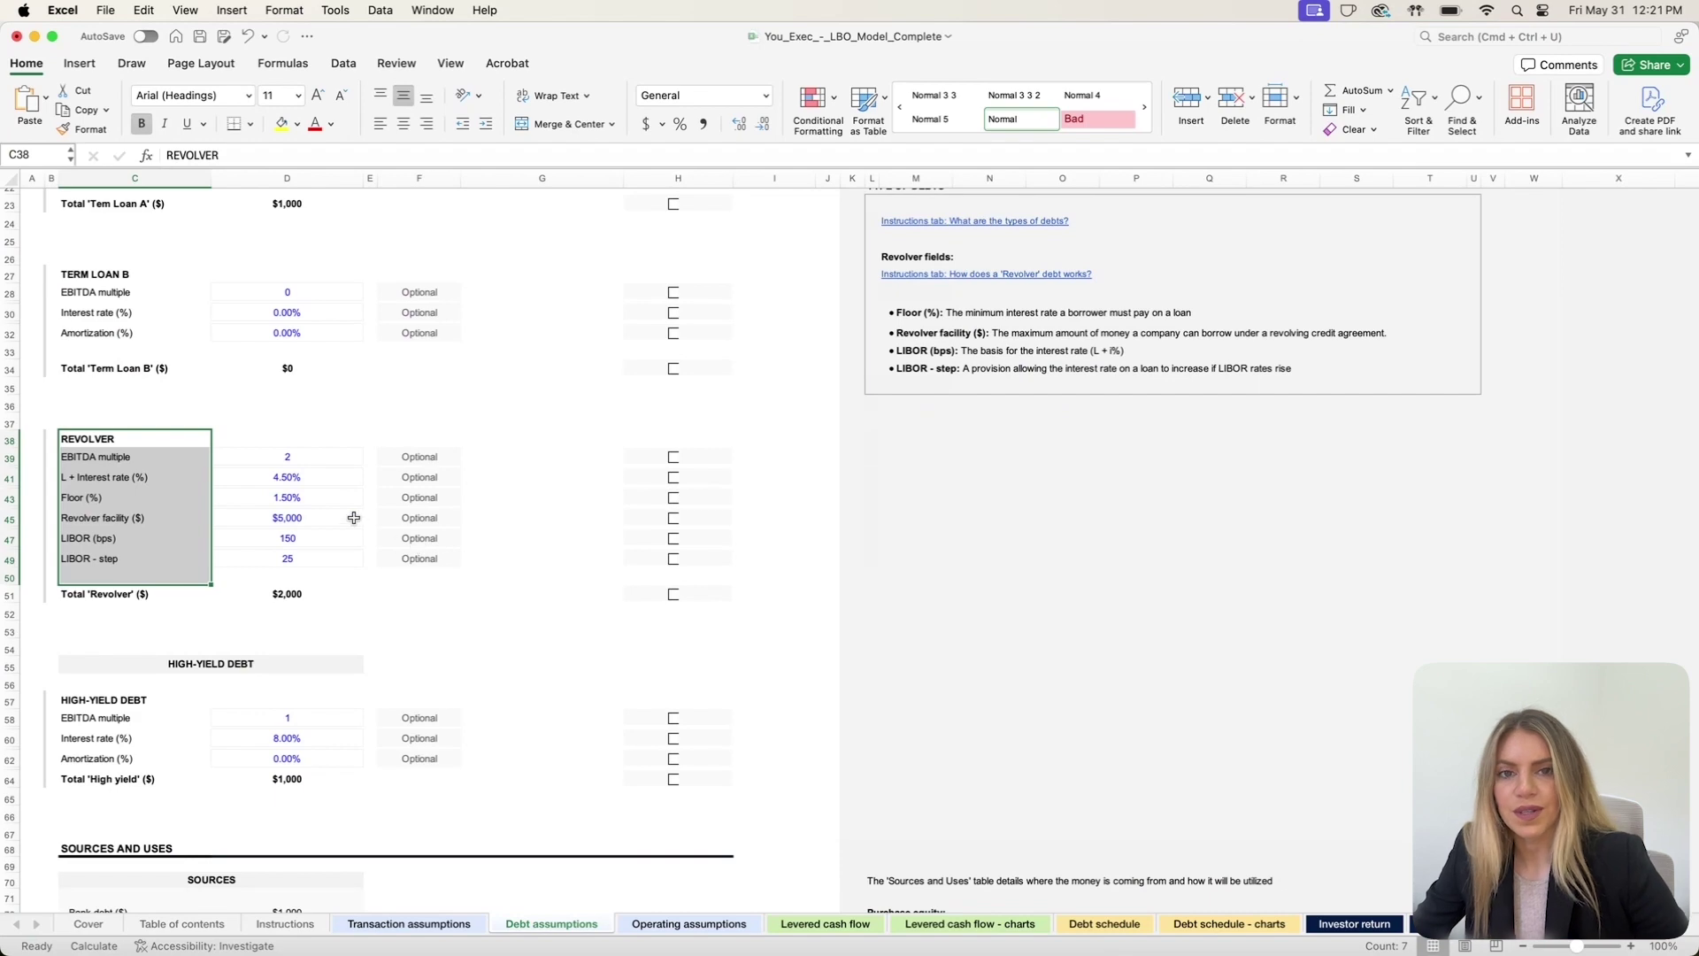
Step: Highlight the Debt Overview notes, then move on to Operating assumptions
{"action": "scroll", "coordinate": [353, 518], "scroll_direction": "down", "scroll_amount": 3}
{"action": "scroll", "coordinate": [353, 518], "scroll_direction": "down", "scroll_amount": 2}
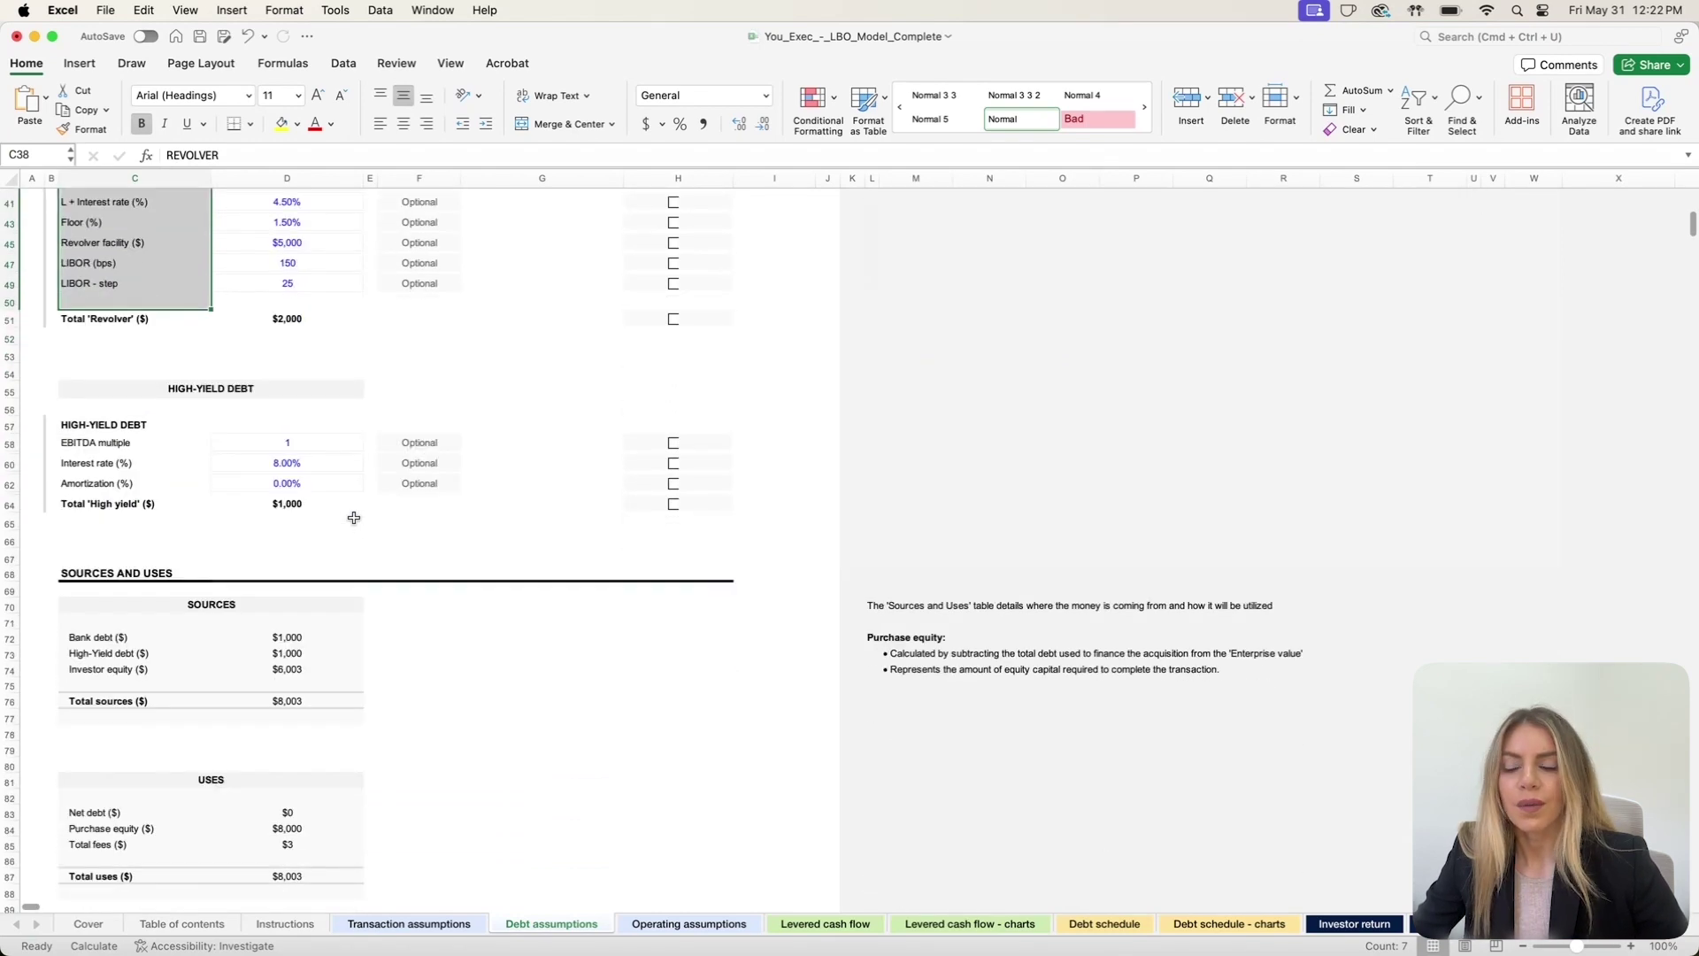
{"action": "scroll", "coordinate": [1081, 607], "scroll_direction": "up", "scroll_amount": 10}
{"action": "left_click_drag", "start_coordinate": [885, 340], "coordinate": [916, 443]}
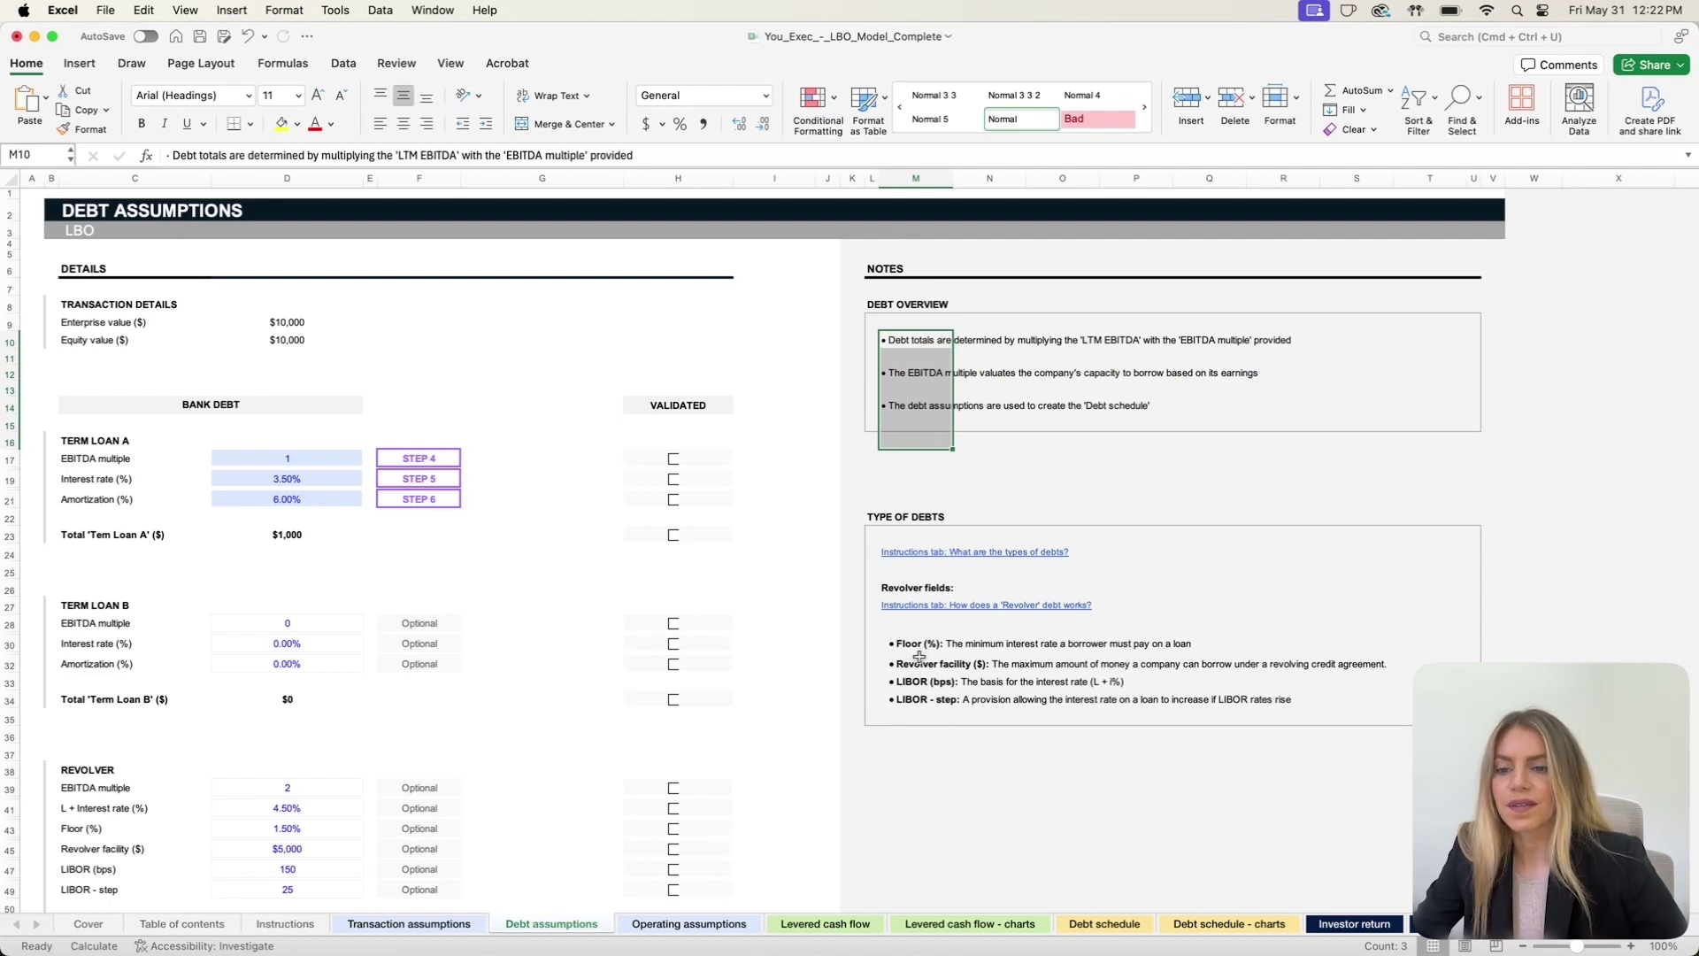
{"action": "left_click", "coordinate": [186, 489]}
{"action": "scroll", "coordinate": [426, 561], "scroll_direction": "down", "scroll_amount": 2}
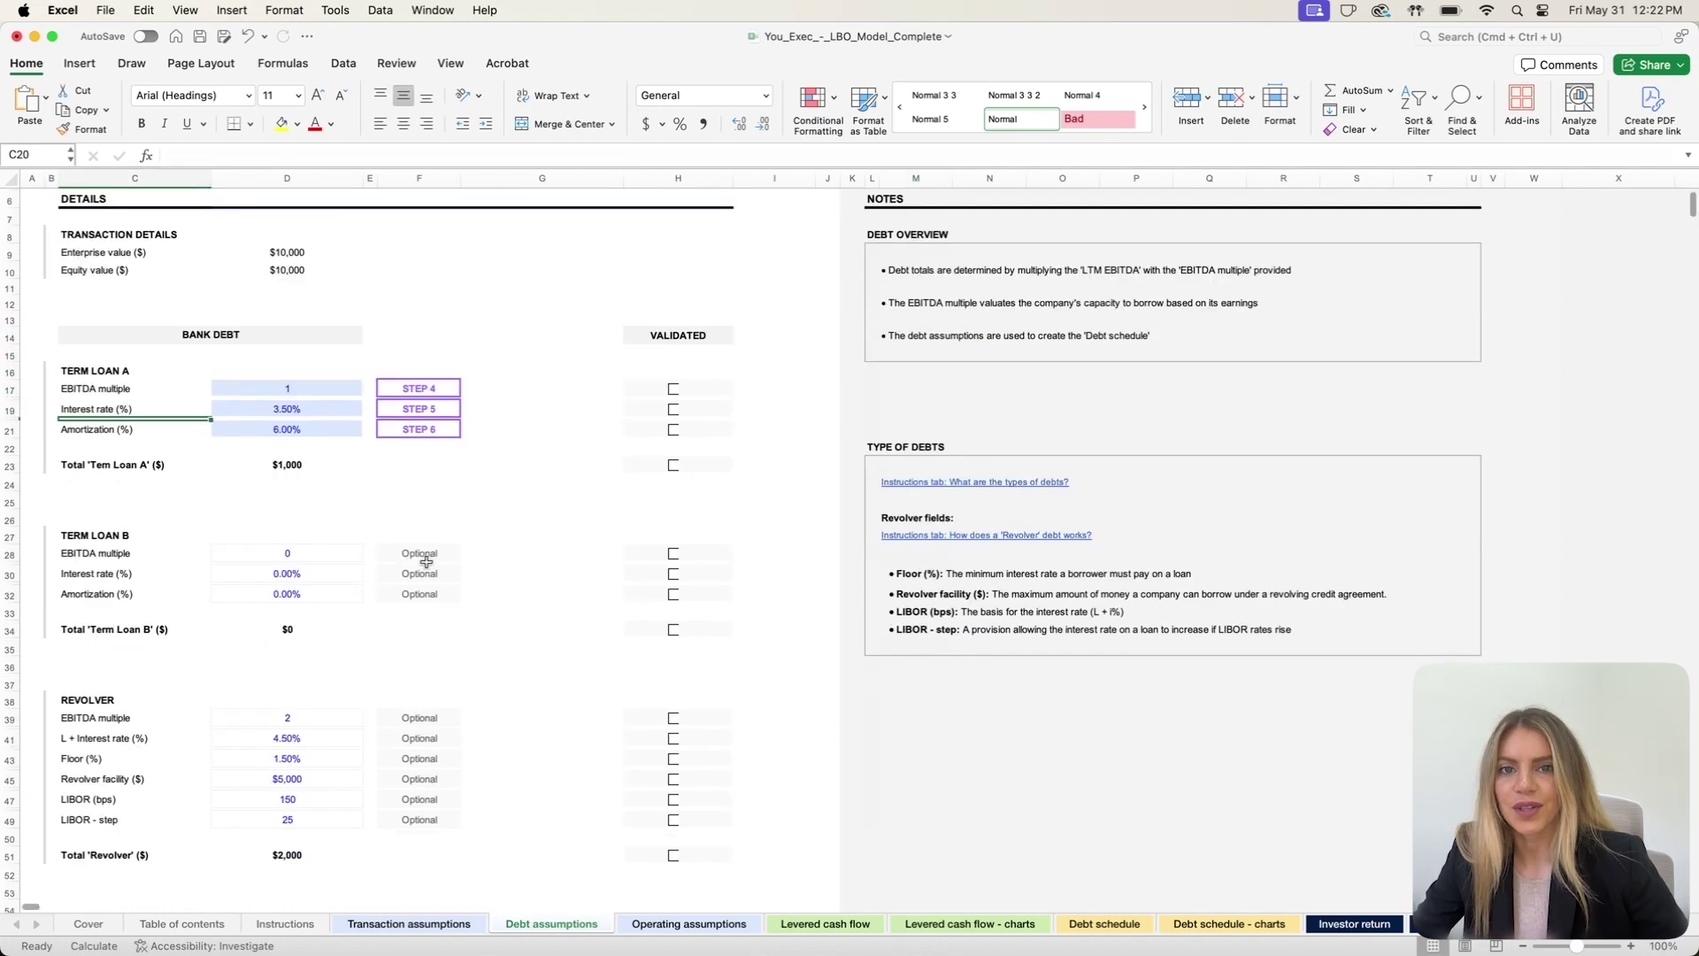
{"action": "key", "text": "ctrl+Page_Down"}
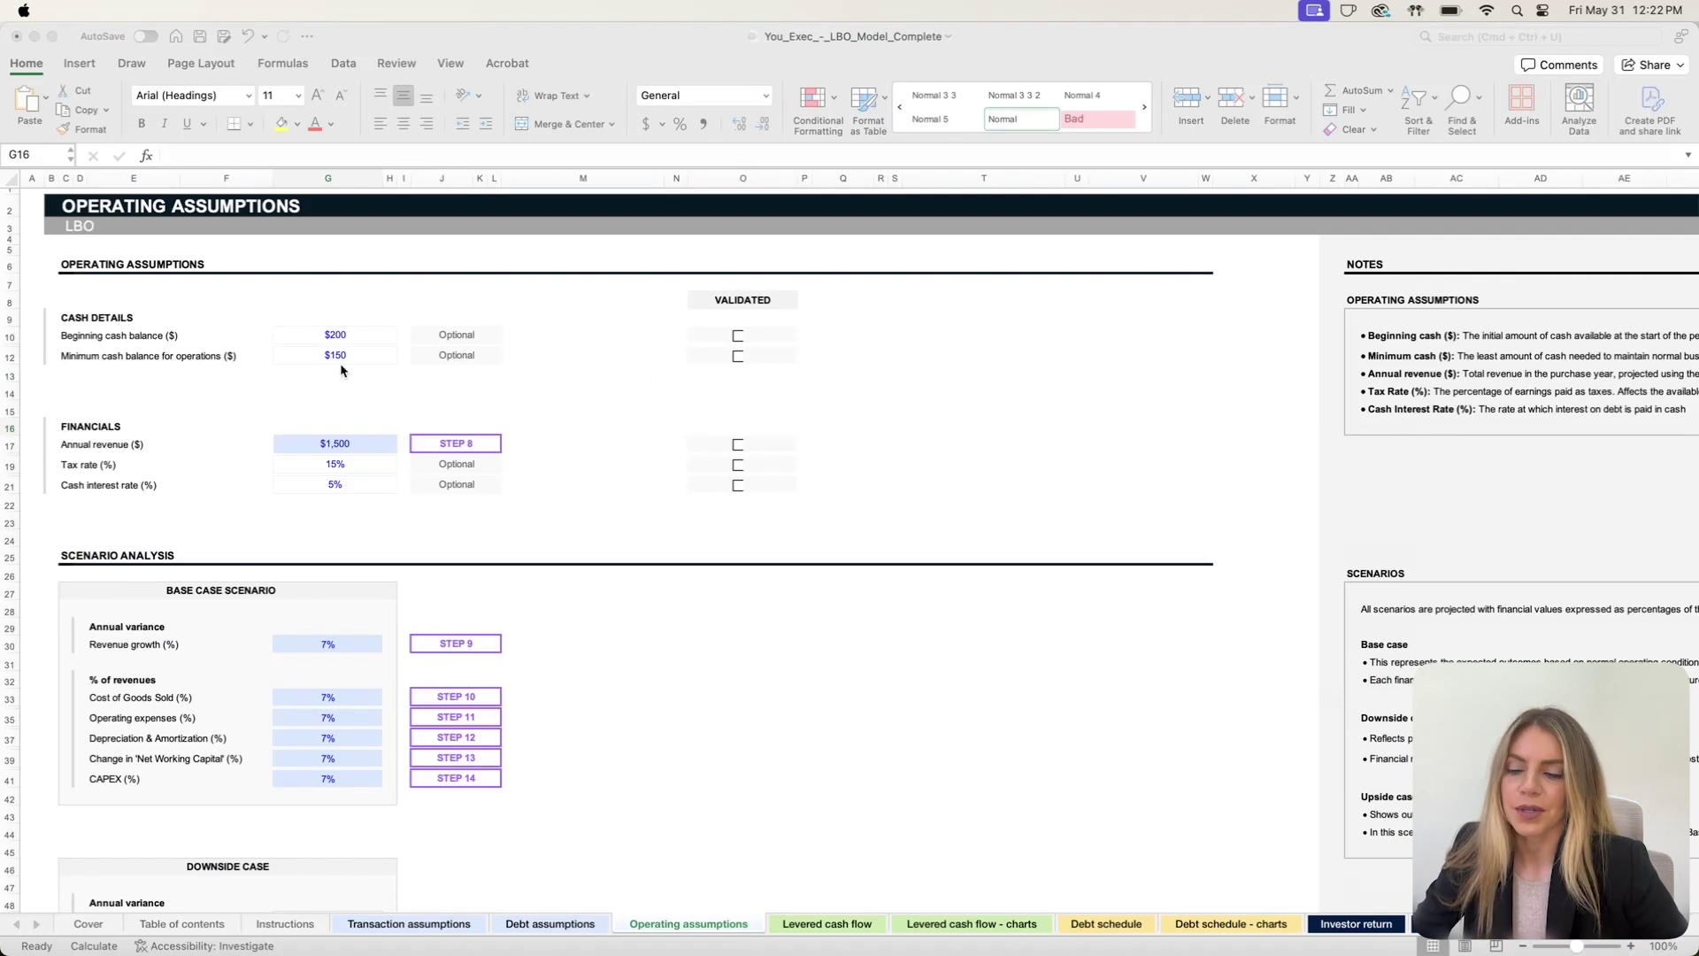
Step: Highlight the Base case scenario block on Operating assumptions, including its Annual variance row
{"action": "scroll", "coordinate": [266, 540], "scroll_direction": "down", "scroll_amount": 4}
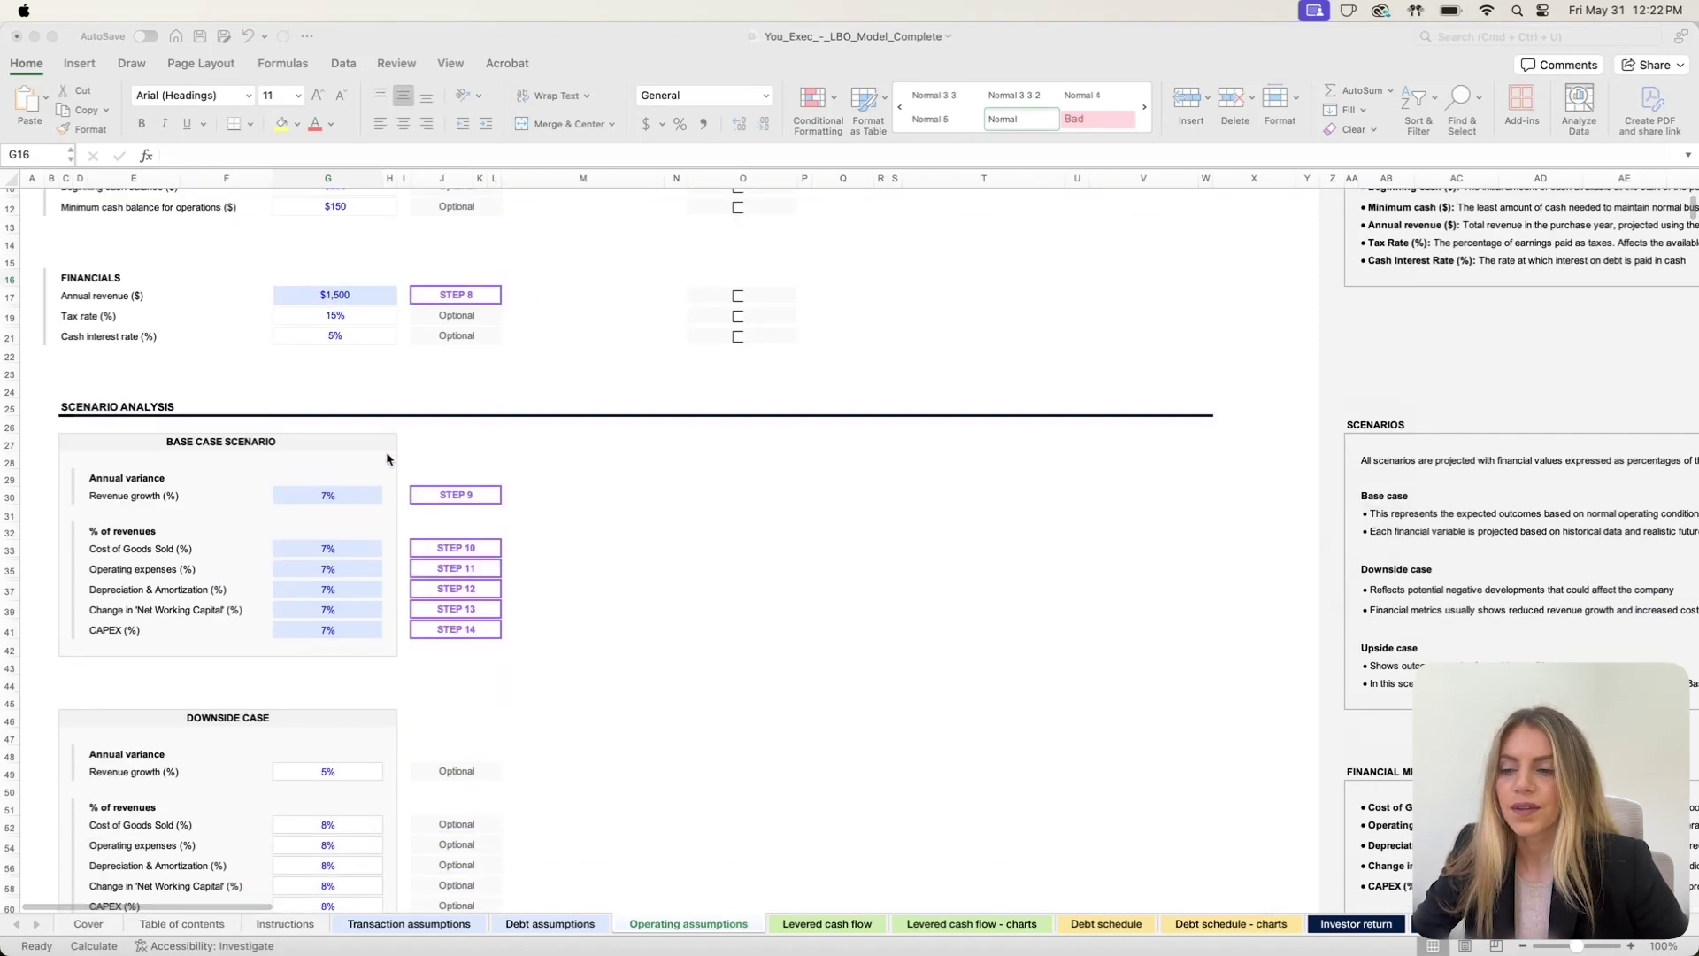
{"action": "left_click", "coordinate": [351, 449]}
{"action": "left_click", "coordinate": [230, 457]}
{"action": "left_click_drag", "start_coordinate": [230, 457], "coordinate": [292, 651]}
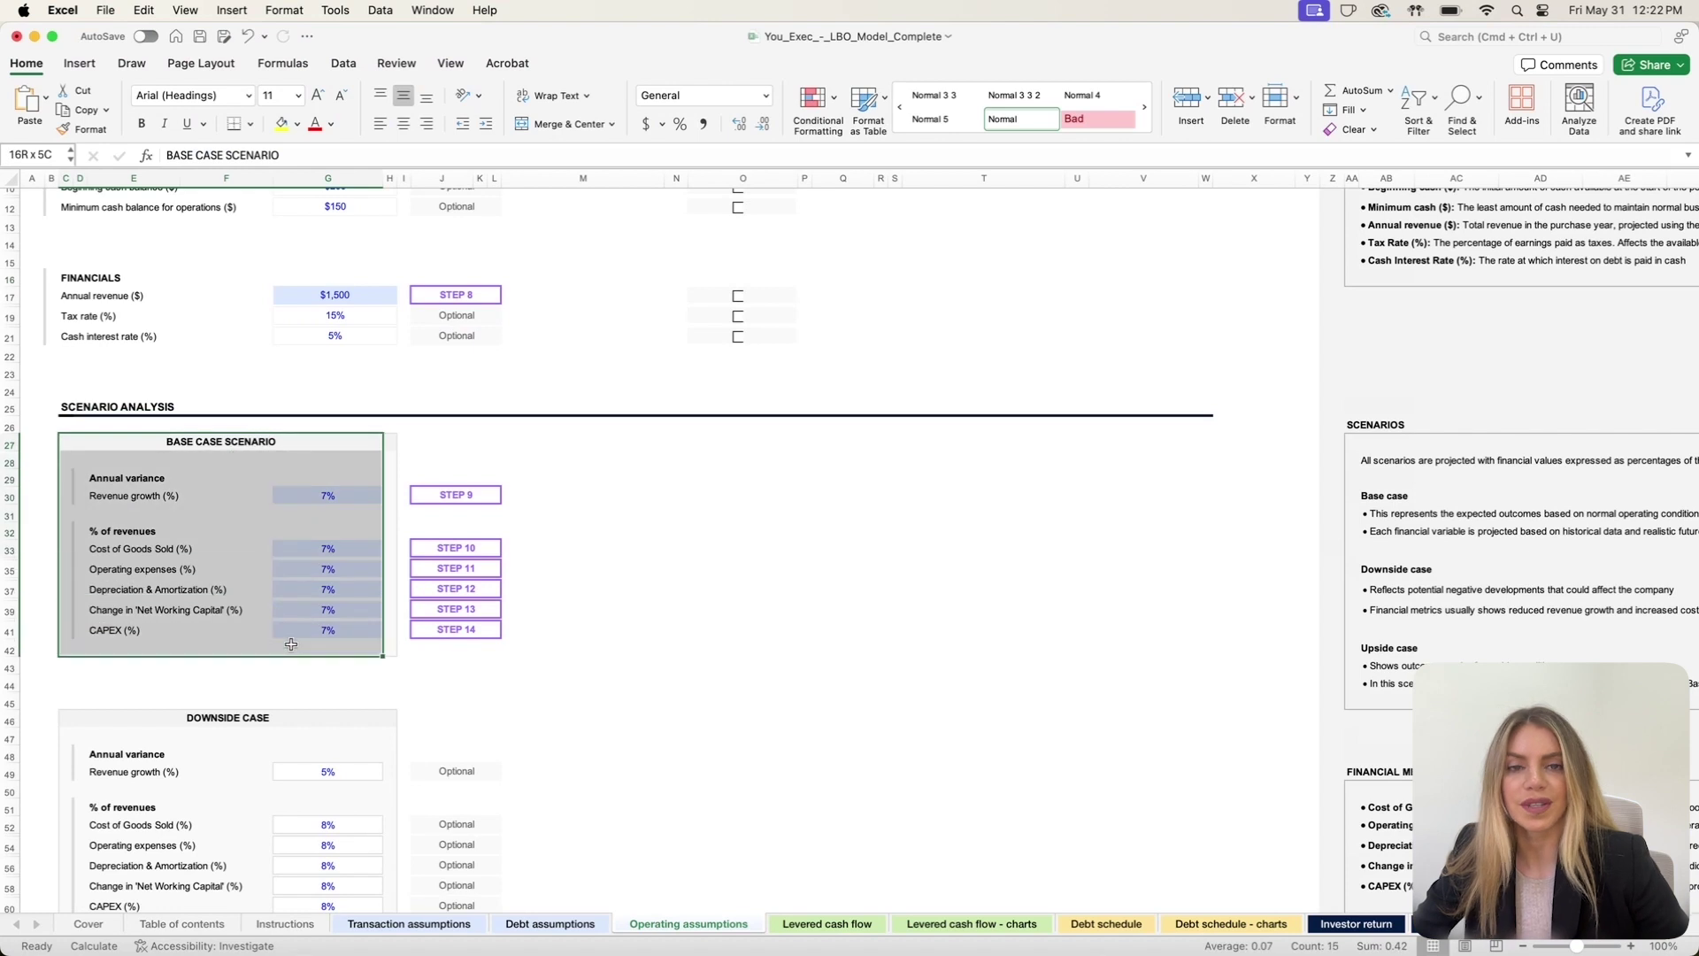
{"action": "left_click", "coordinate": [133, 478]}
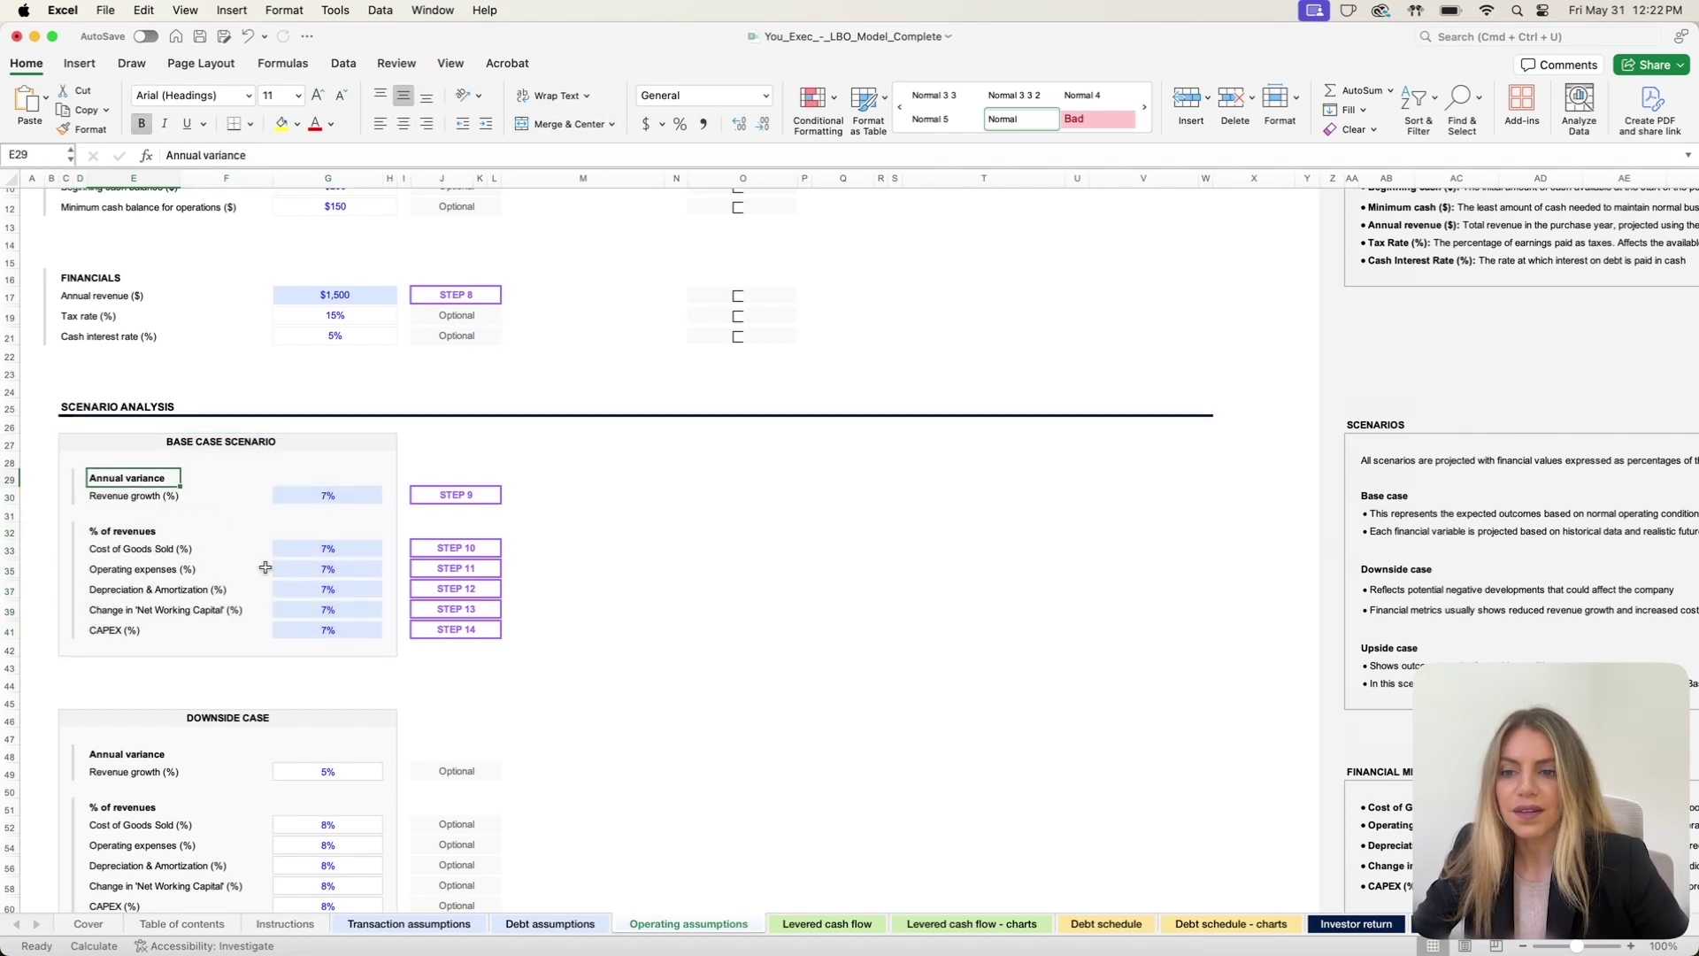
{"action": "scroll", "coordinate": [292, 497], "scroll_direction": "down", "scroll_amount": 3}
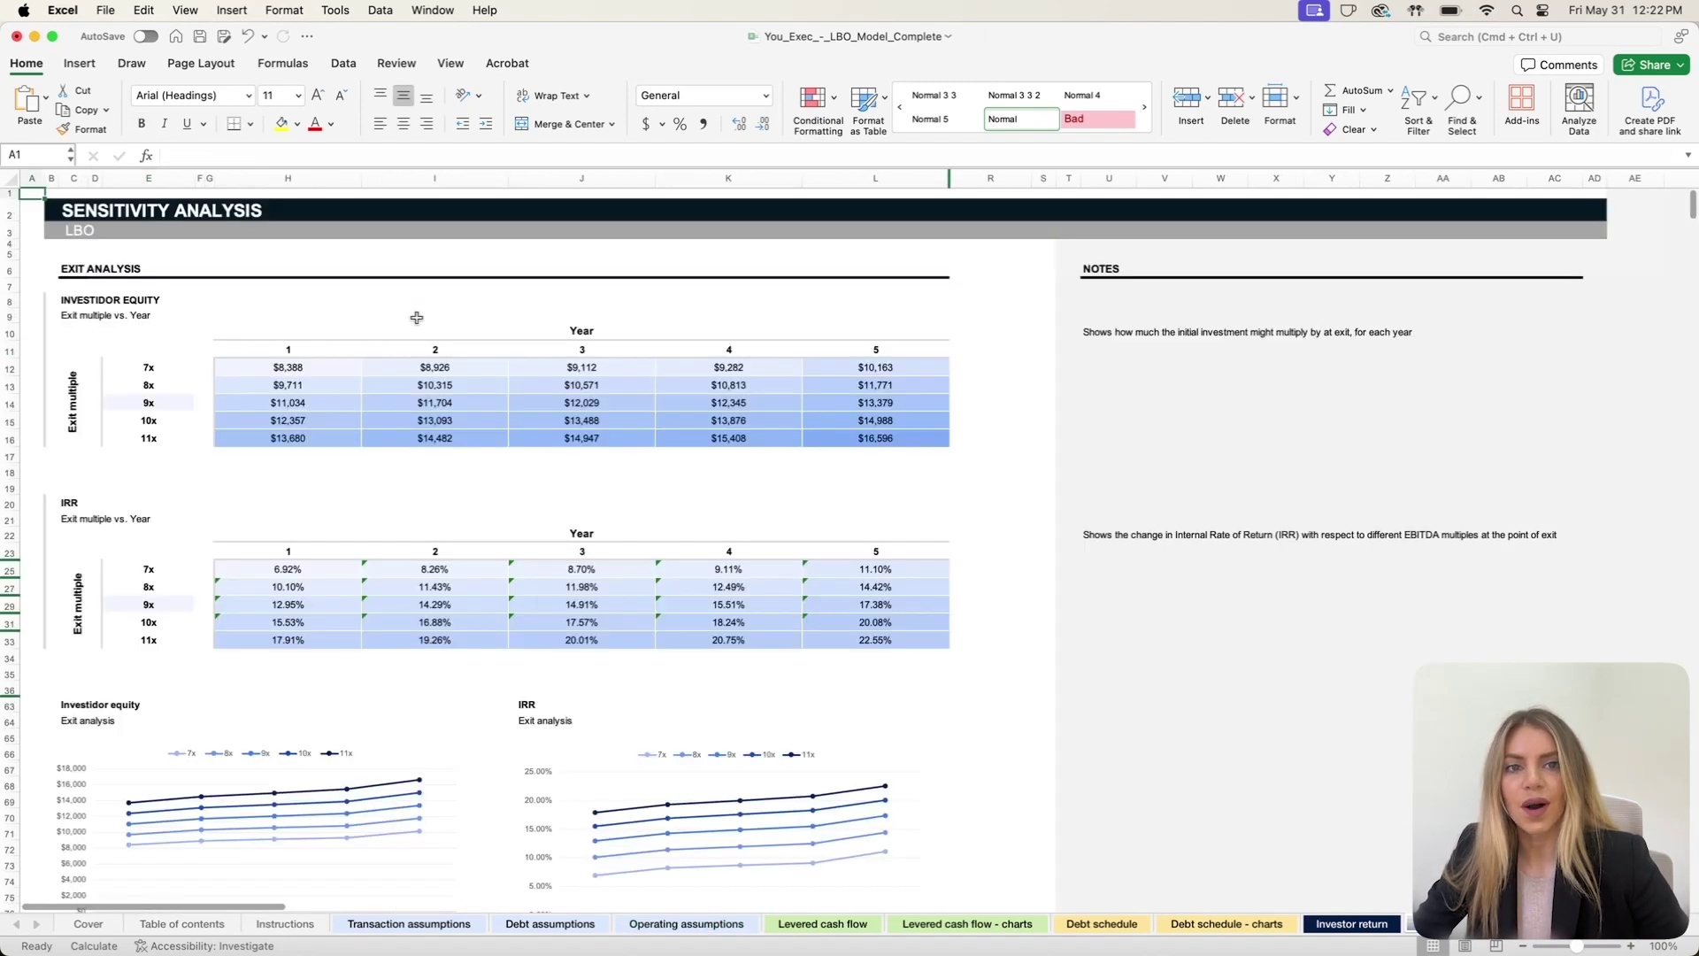
Step: Highlight the Base, Downside and Upside case scenario blocks on Operating assumptions
{"action": "scroll", "coordinate": [434, 400], "scroll_direction": "down", "scroll_amount": 5}
{"action": "scroll", "coordinate": [436, 395], "scroll_direction": "up", "scroll_amount": 5}
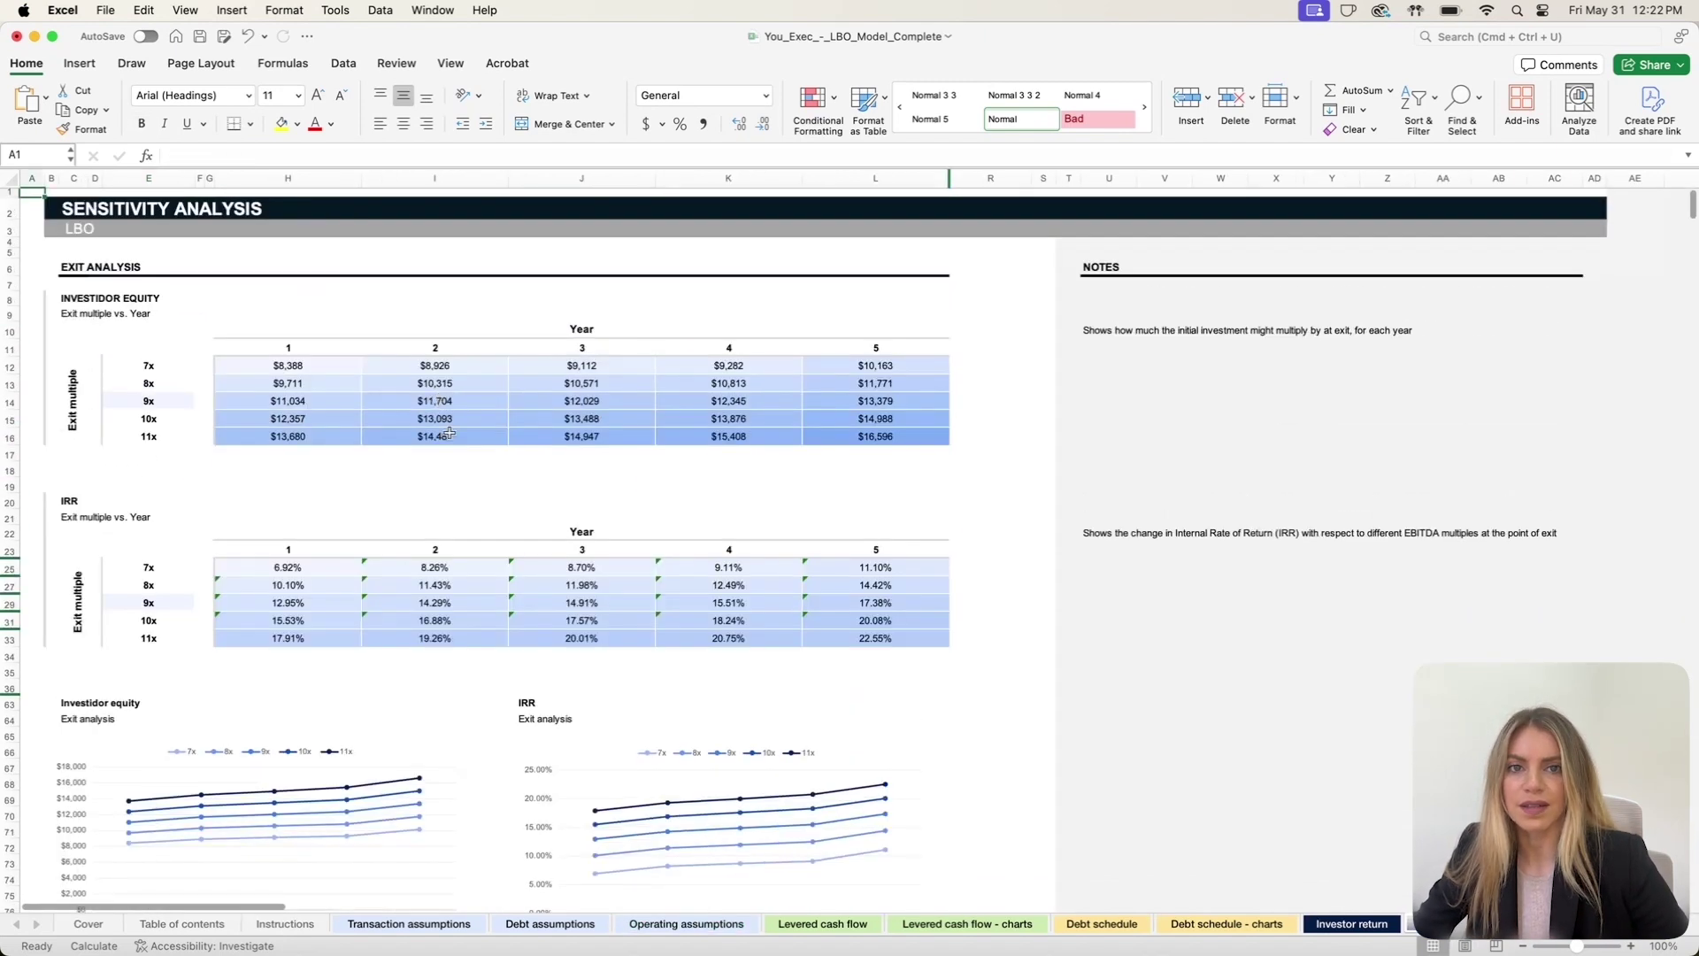
{"action": "left_click", "coordinate": [655, 924]}
{"action": "scroll", "coordinate": [239, 478], "scroll_direction": "up", "scroll_amount": 1}
{"action": "left_click_drag", "start_coordinate": [222, 347], "coordinate": [292, 537]}
{"action": "scroll", "coordinate": [212, 390], "scroll_direction": "down", "scroll_amount": 7}
{"action": "left_click_drag", "start_coordinate": [213, 403], "coordinate": [230, 593]}
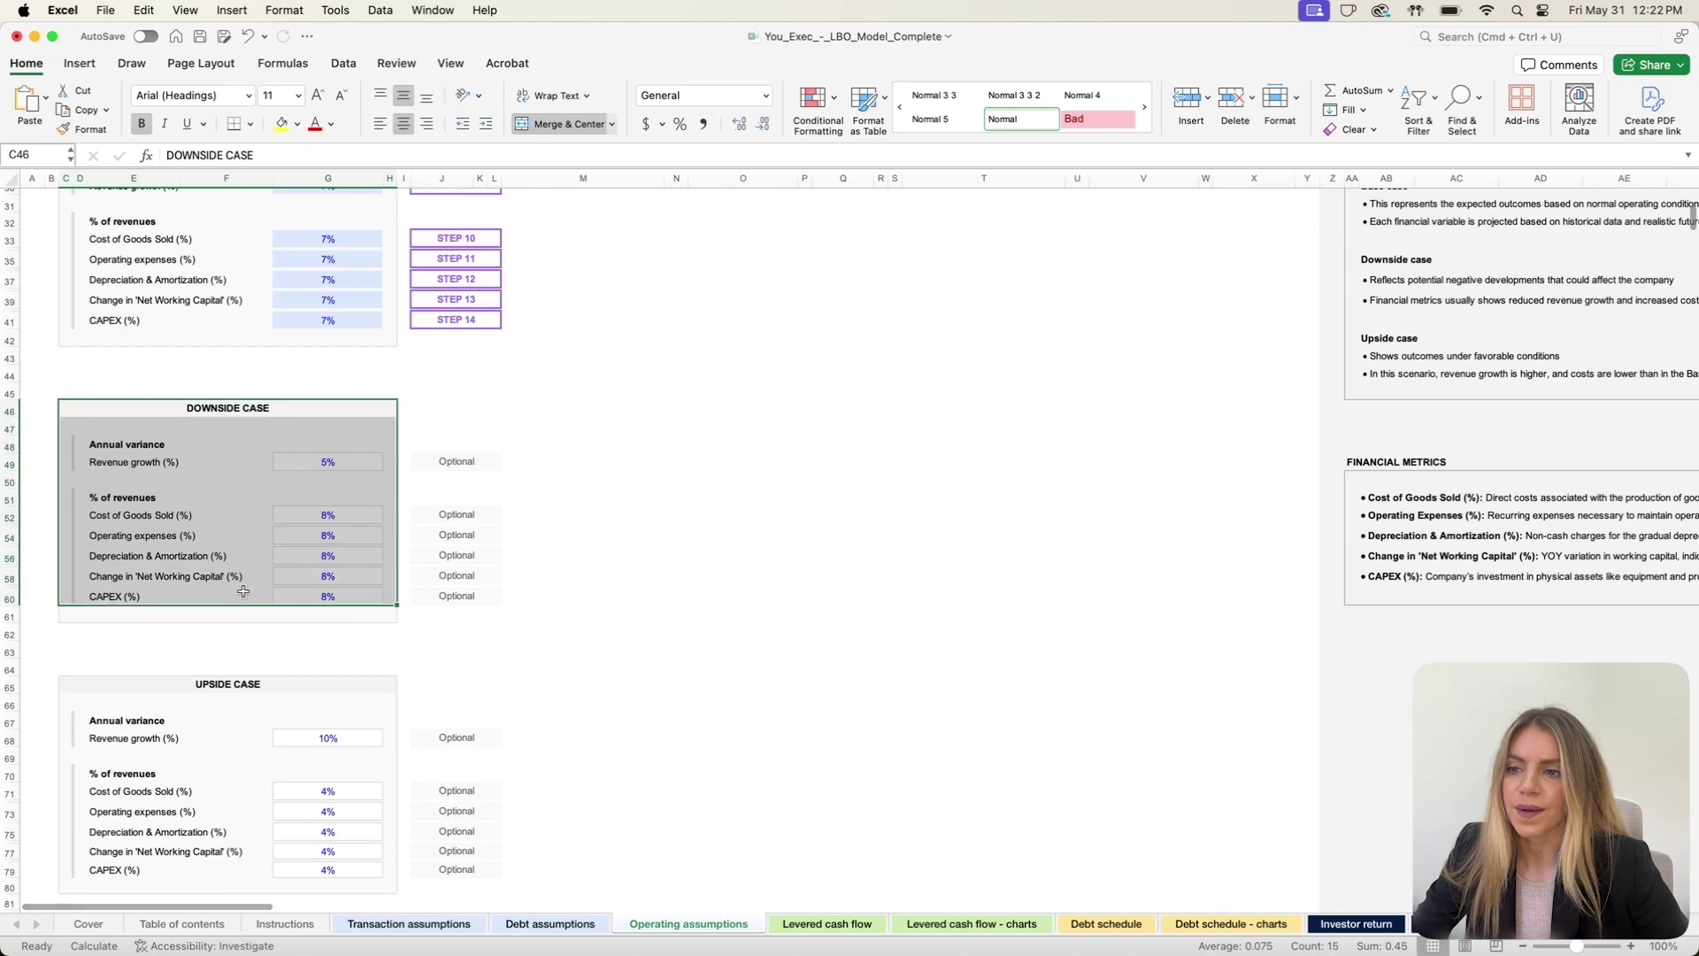
{"action": "scroll", "coordinate": [243, 650], "scroll_direction": "down", "scroll_amount": 5}
{"action": "left_click_drag", "start_coordinate": [215, 443], "coordinate": [265, 686]}
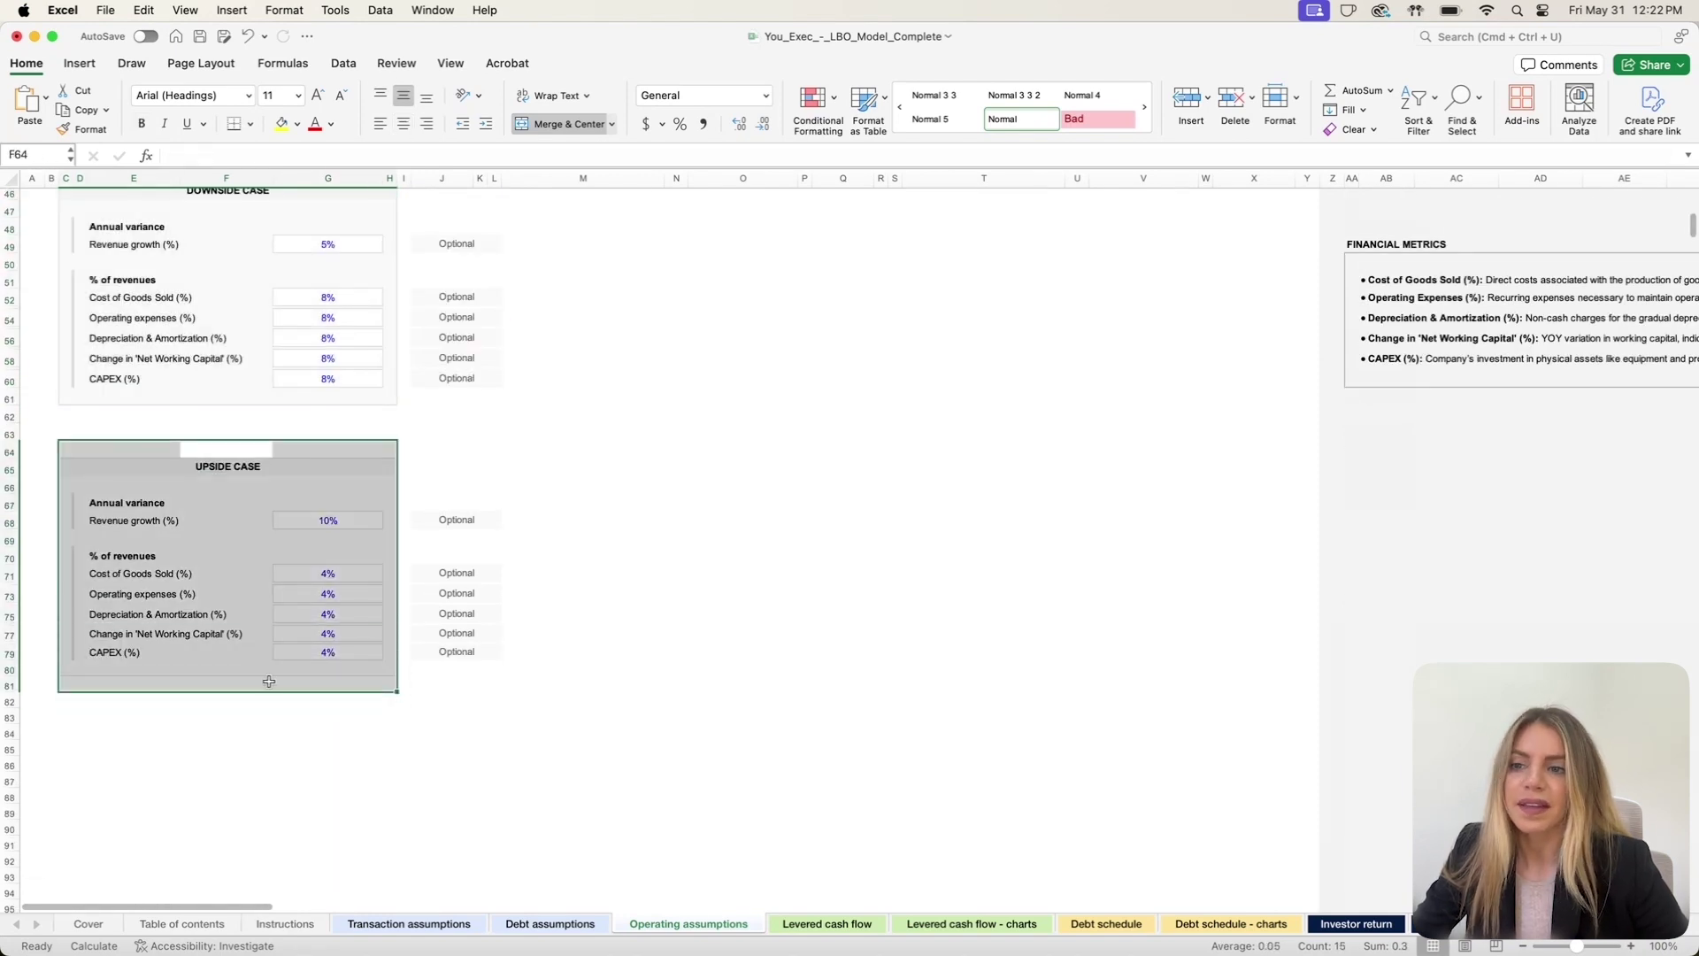
{"action": "scroll", "coordinate": [370, 757], "scroll_direction": "up", "scroll_amount": 15}
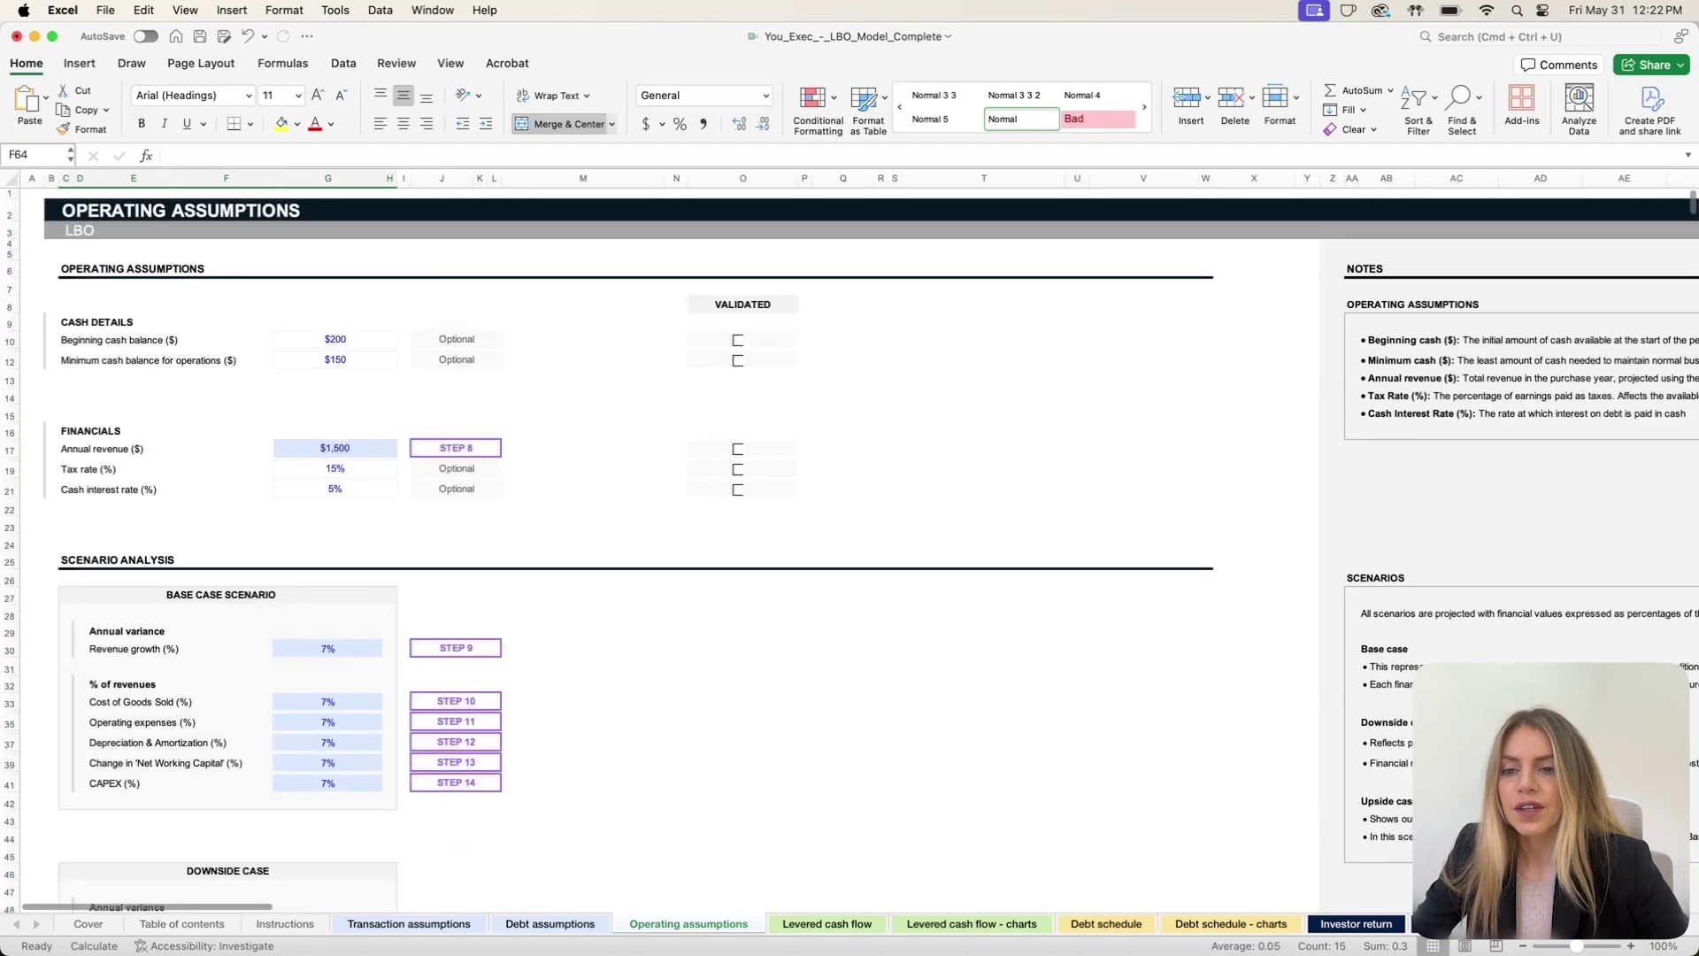
Step: Glance over the Sensitivity analysis tables, then open Levered cash flow in Downside case
{"action": "left_click", "coordinate": [1461, 924]}
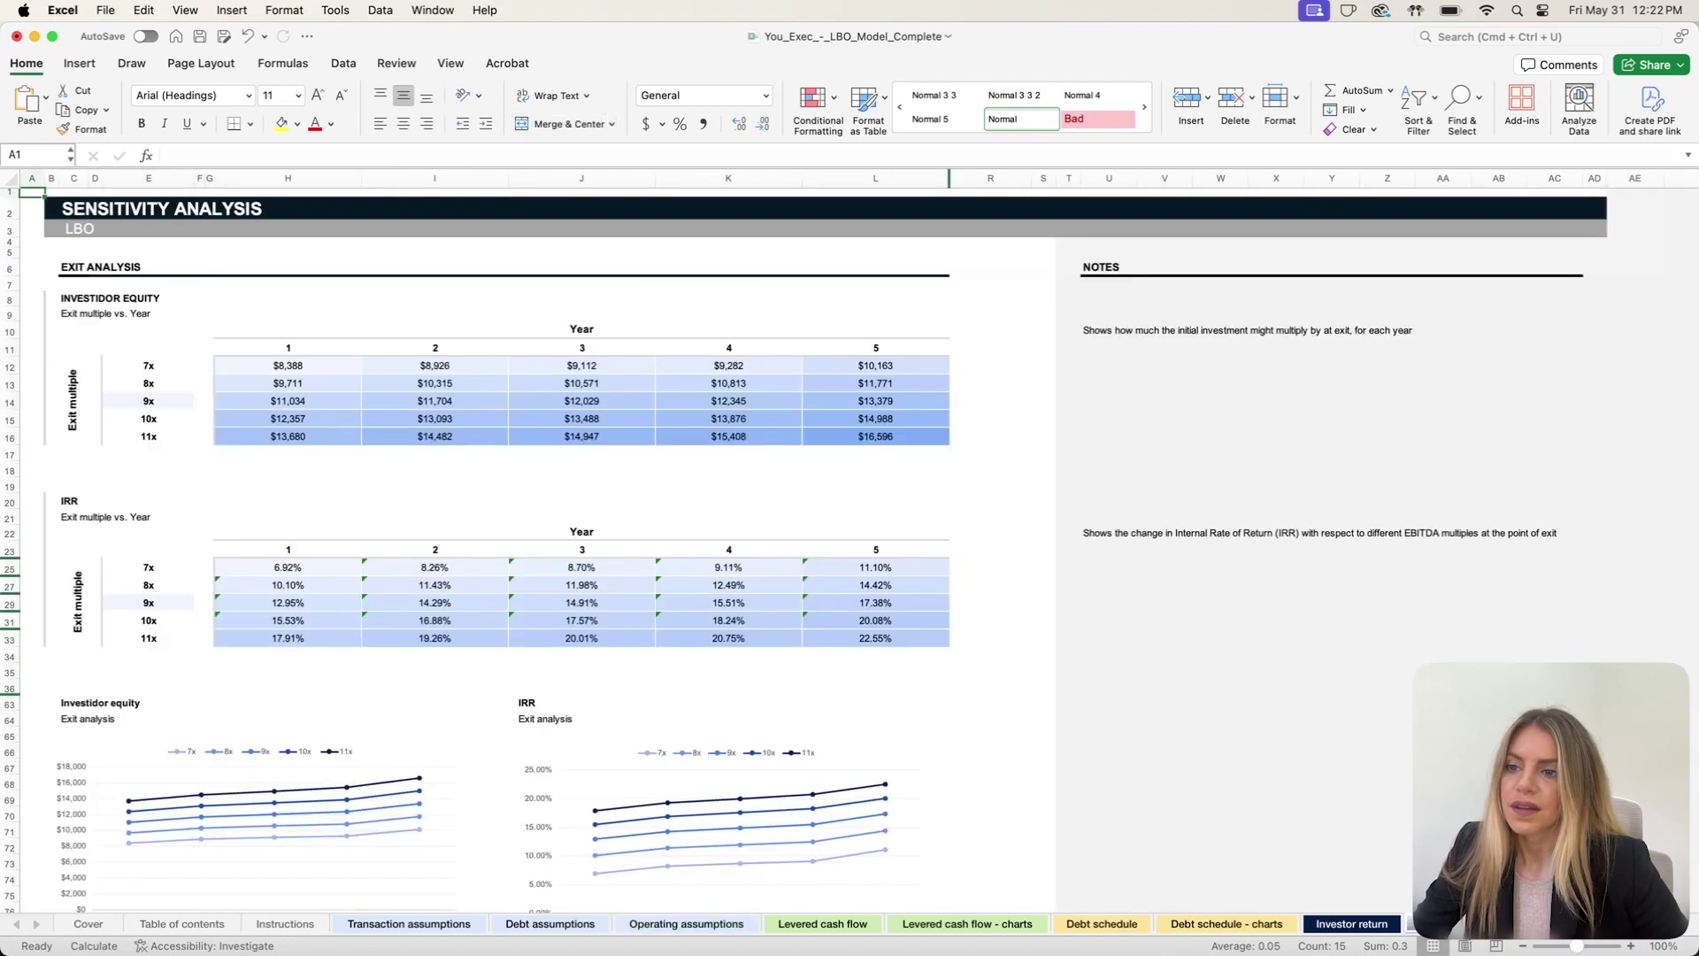
{"action": "left_click", "coordinate": [411, 310]}
{"action": "scroll", "coordinate": [299, 460], "scroll_direction": "down", "scroll_amount": 3}
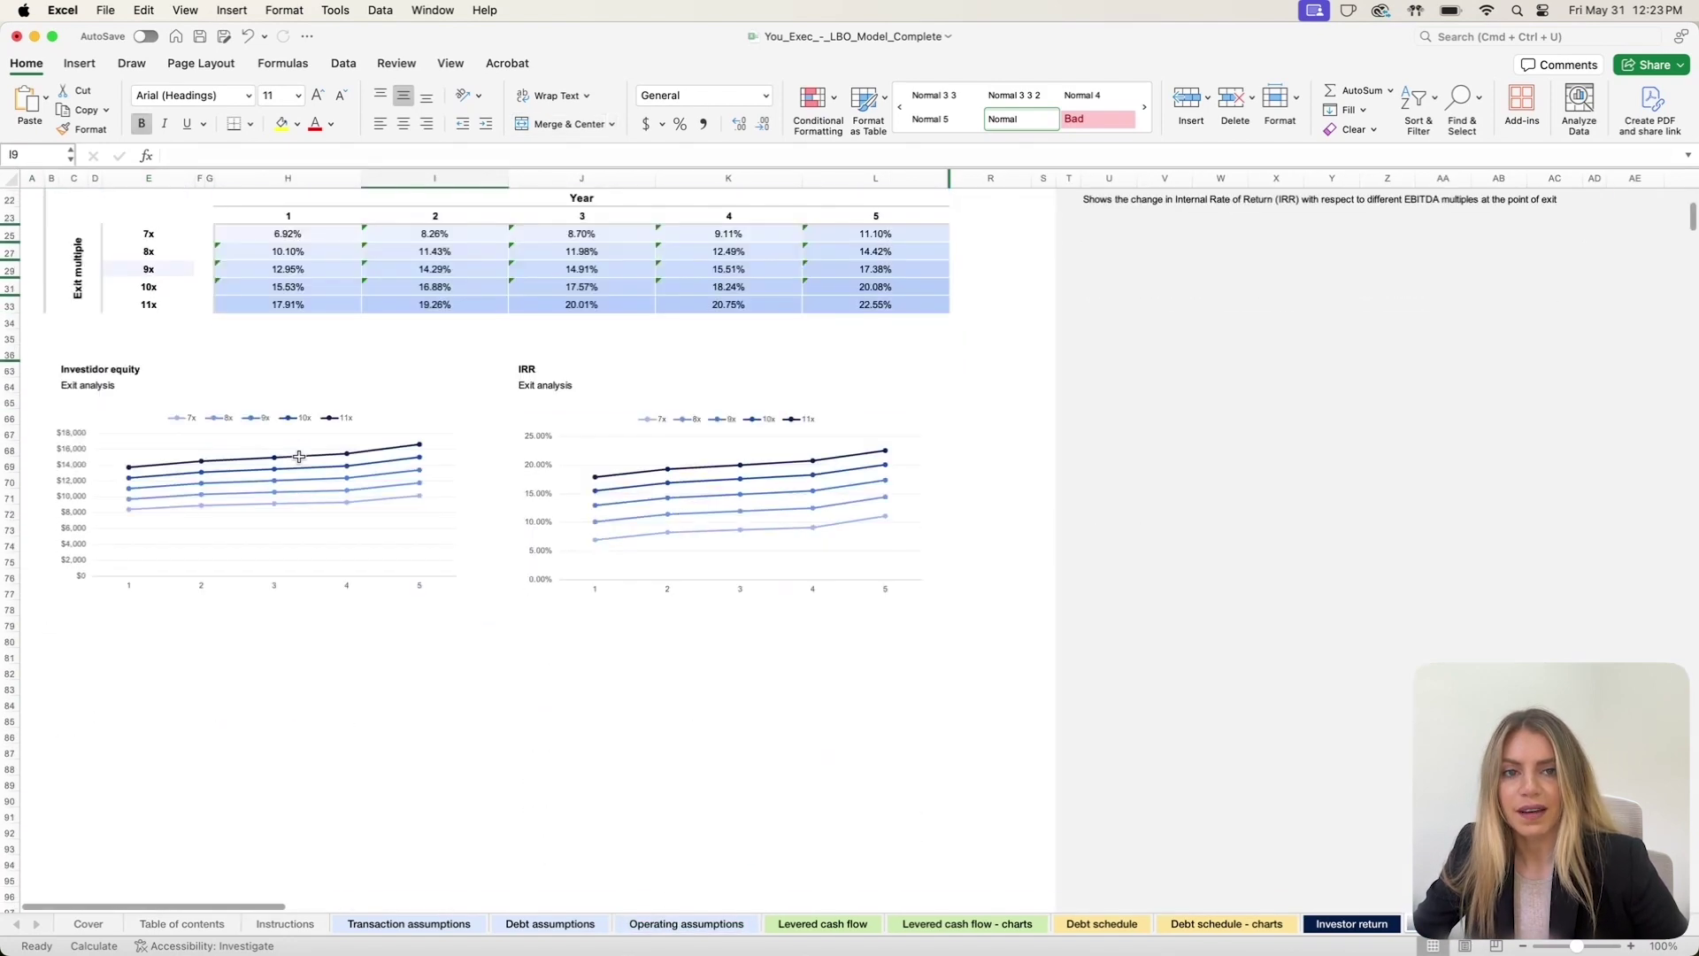
{"action": "scroll", "coordinate": [299, 460], "scroll_direction": "up", "scroll_amount": 3}
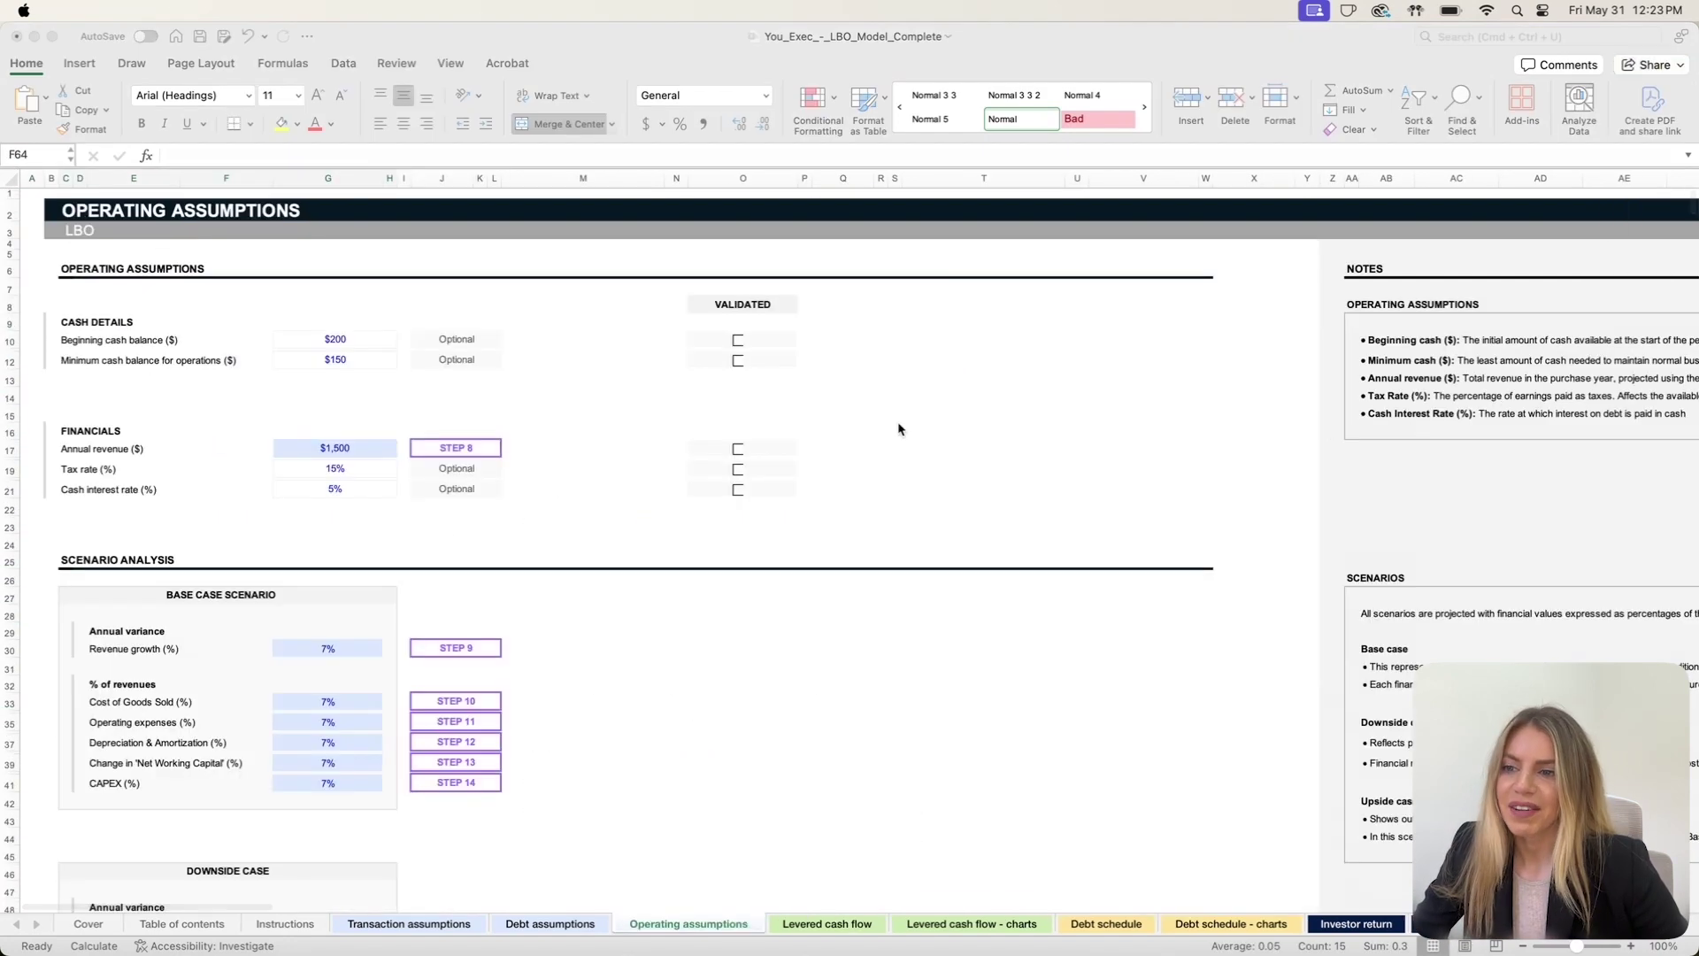
{"action": "scroll", "coordinate": [501, 475], "scroll_direction": "down", "scroll_amount": 8}
{"action": "scroll", "coordinate": [507, 486], "scroll_direction": "down", "scroll_amount": 6}
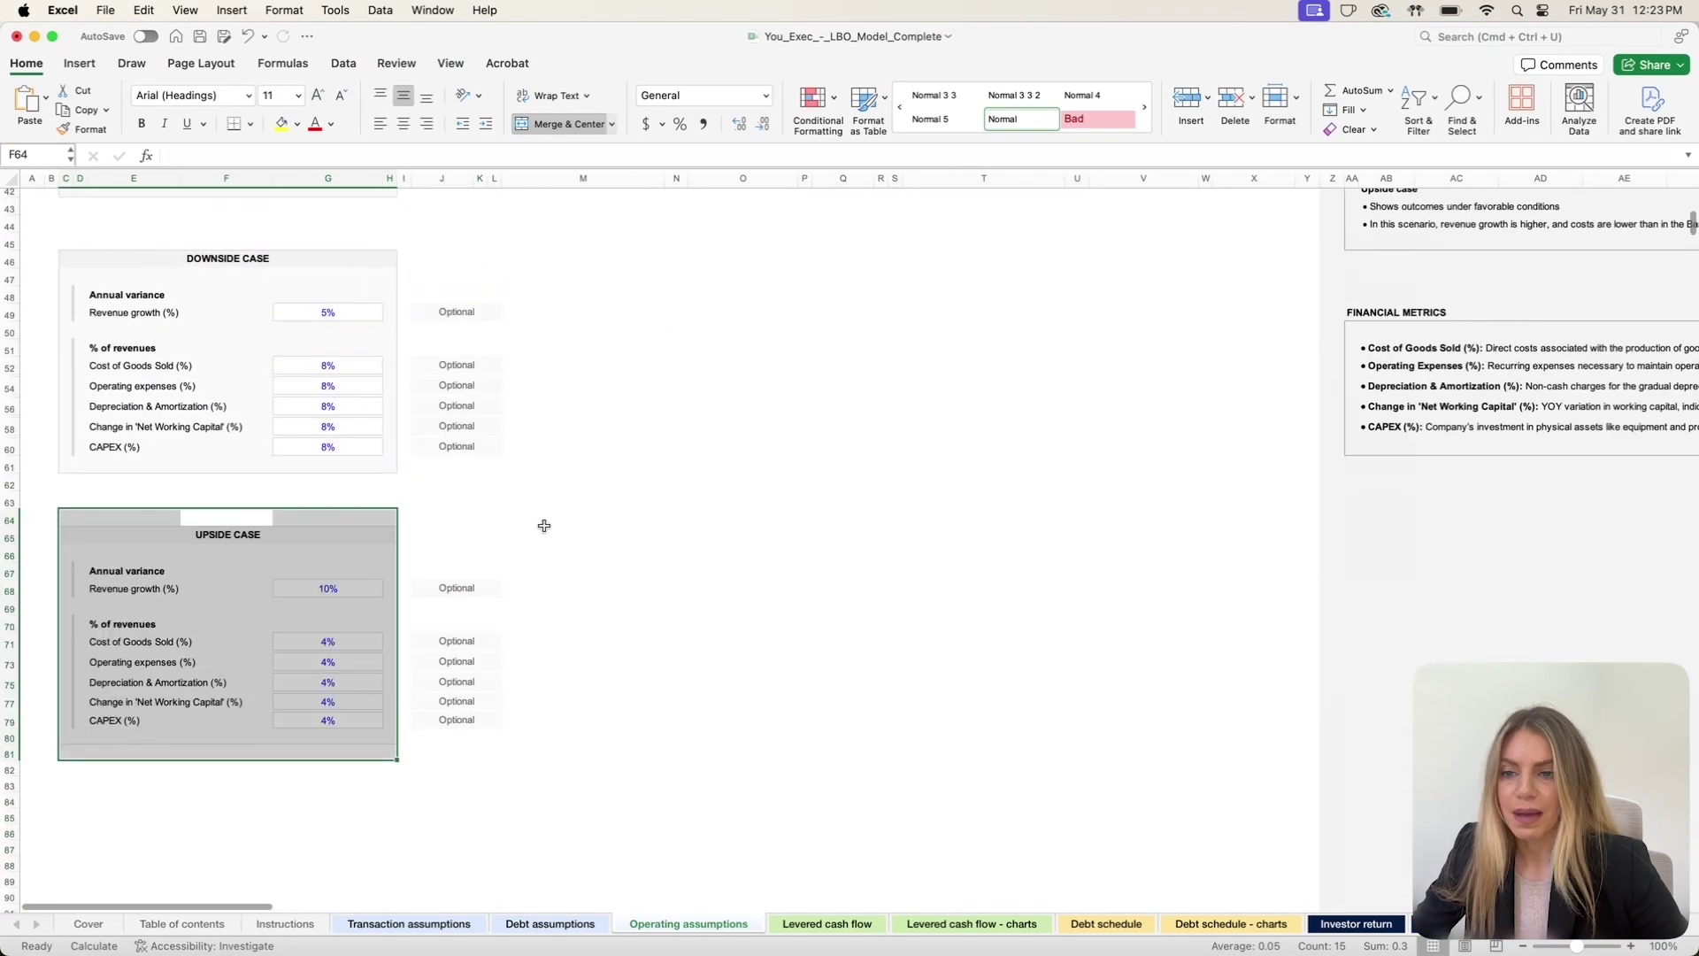
{"action": "left_click", "coordinate": [540, 552]}
{"action": "left_click", "coordinate": [423, 924], "text": "shift"}
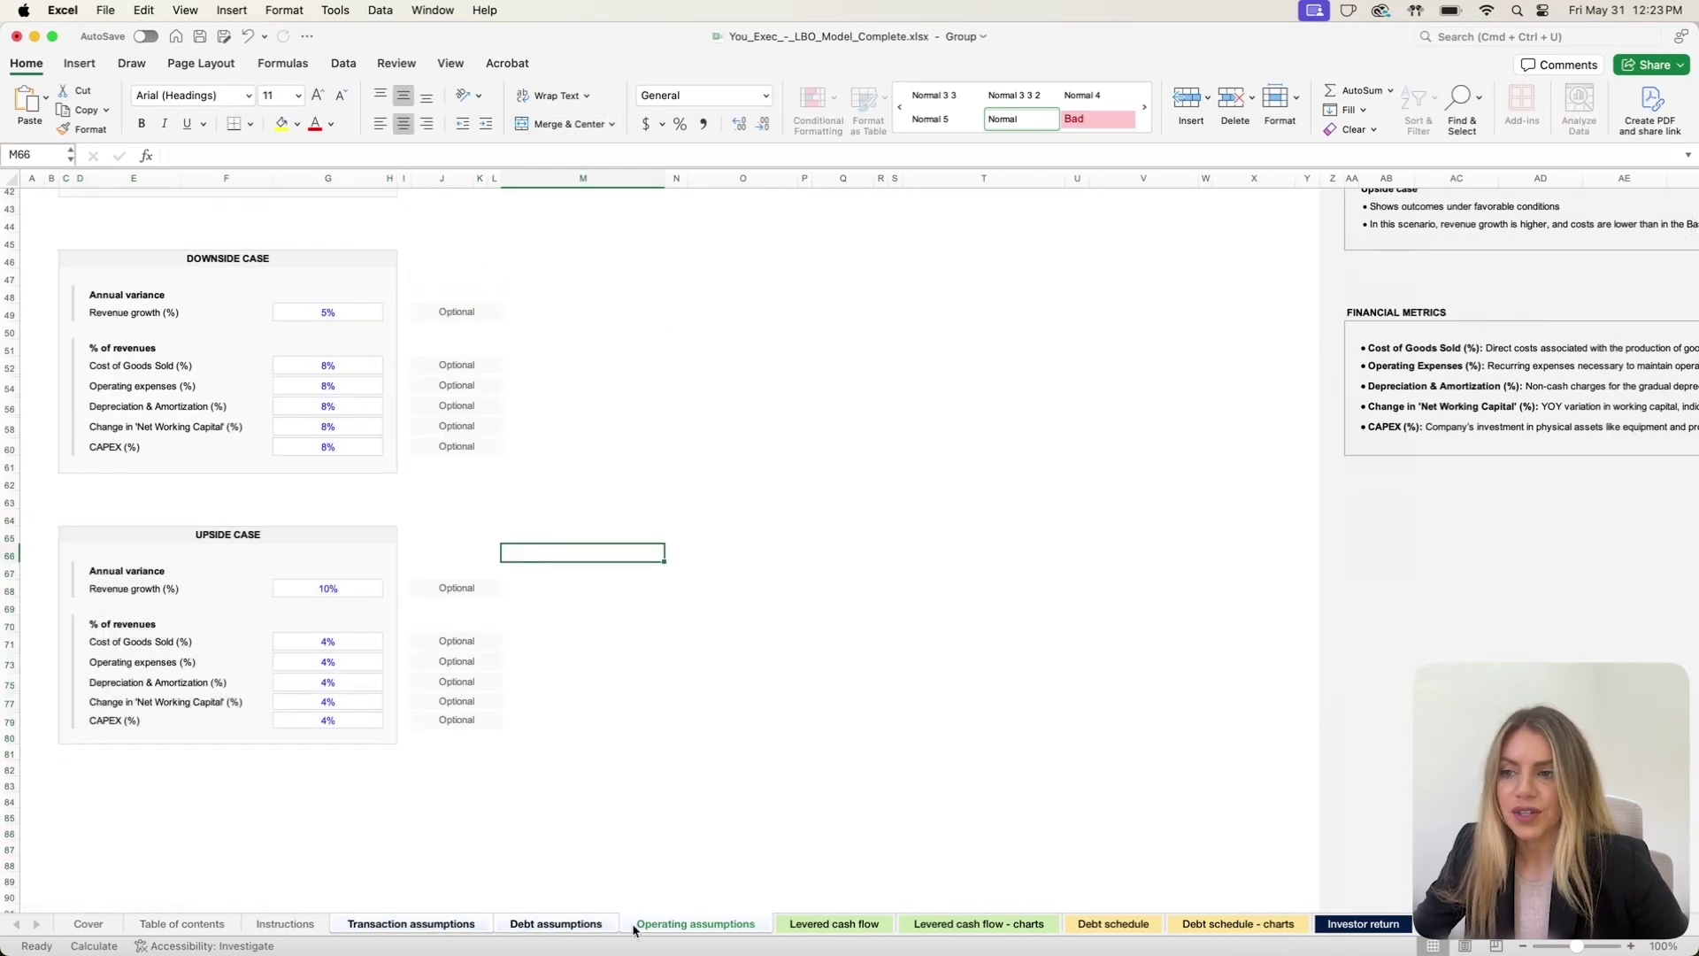
{"action": "left_click", "coordinate": [831, 925]}
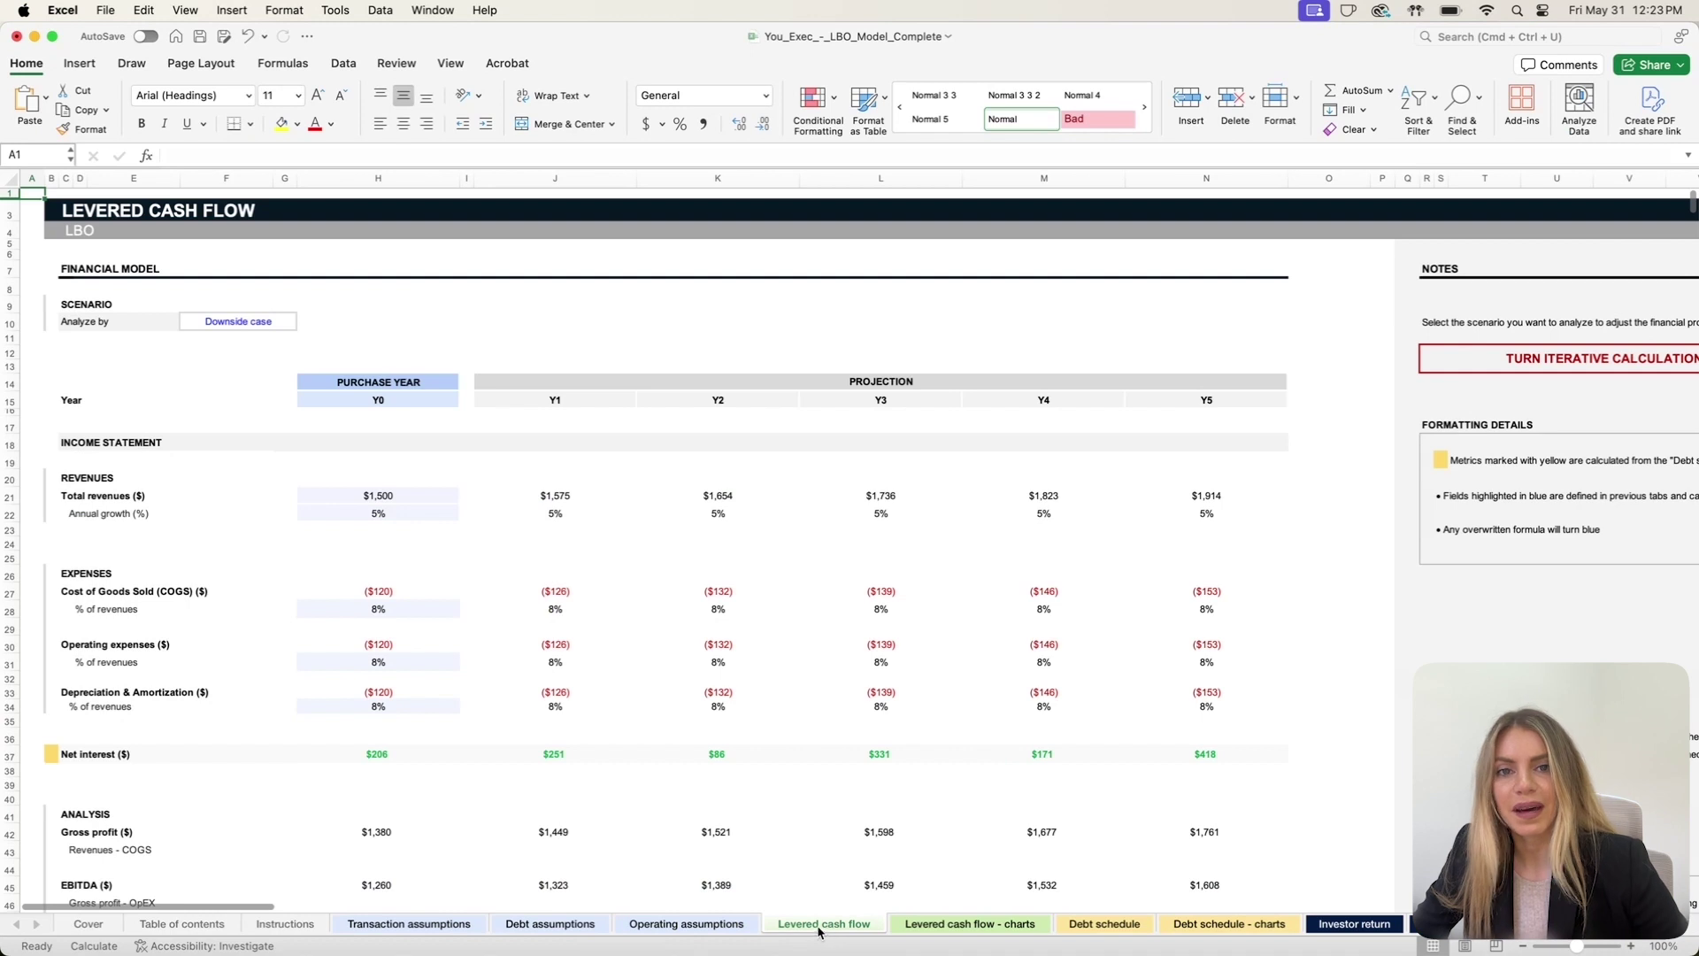
Step: Change the Levered cash flow scenario cell from Downside case to Base case
{"action": "left_click", "coordinate": [613, 303]}
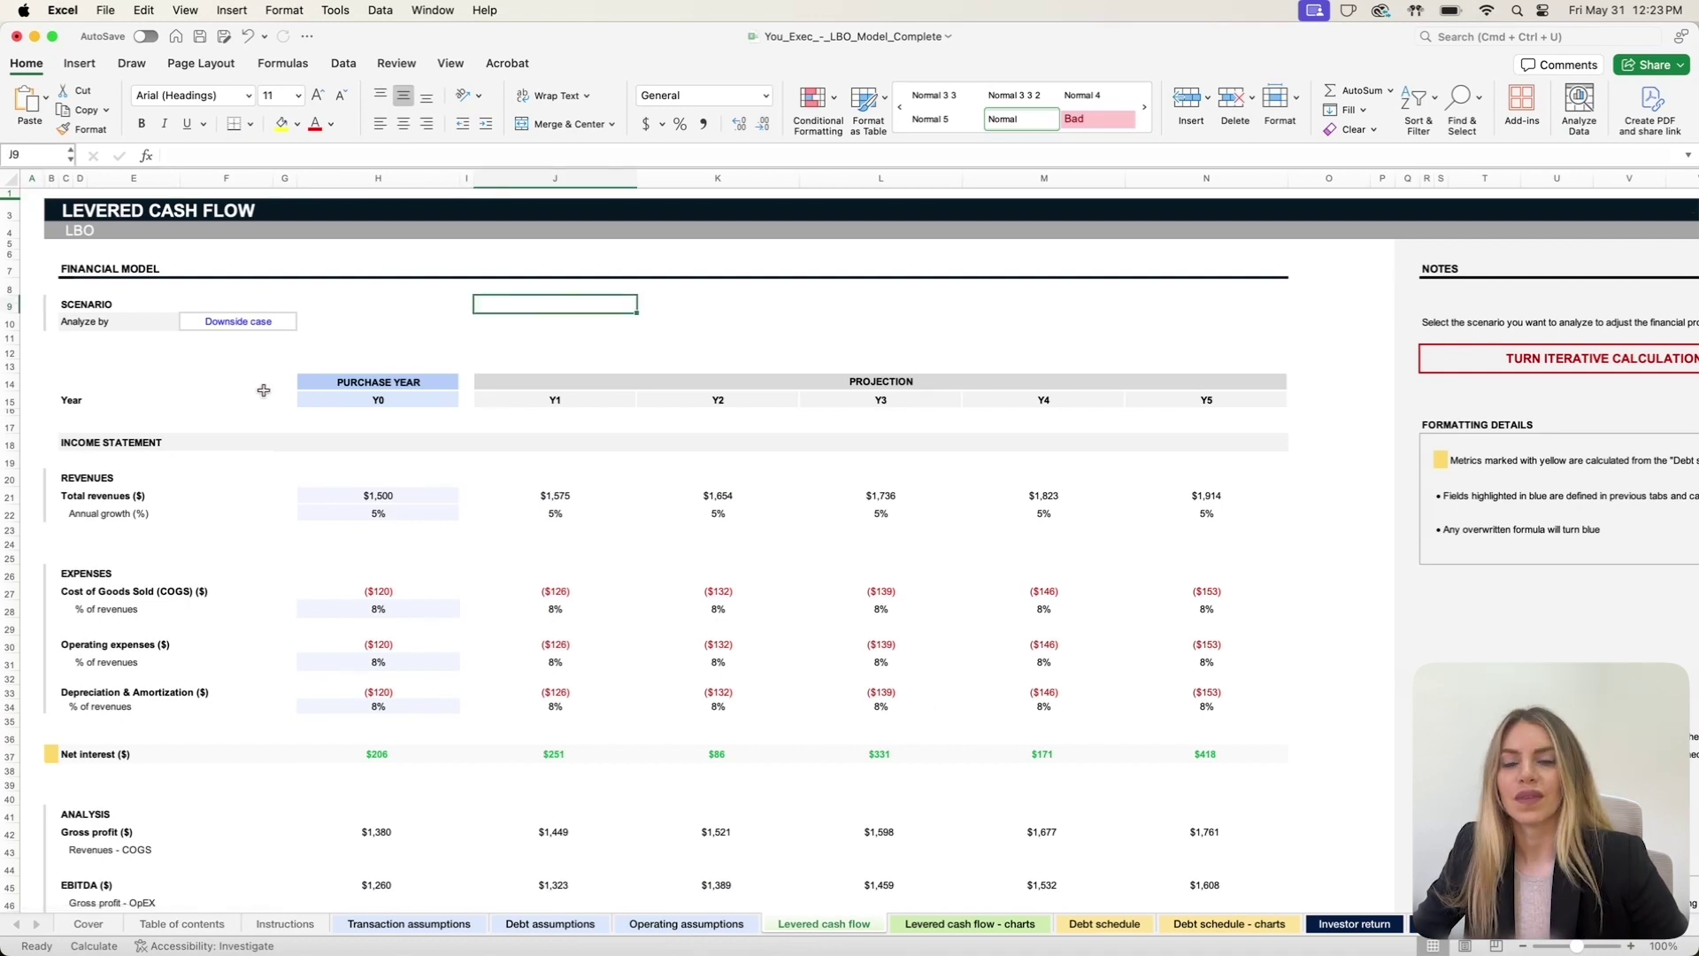
{"action": "left_click", "coordinate": [260, 316]}
{"action": "left_click", "coordinate": [304, 321]}
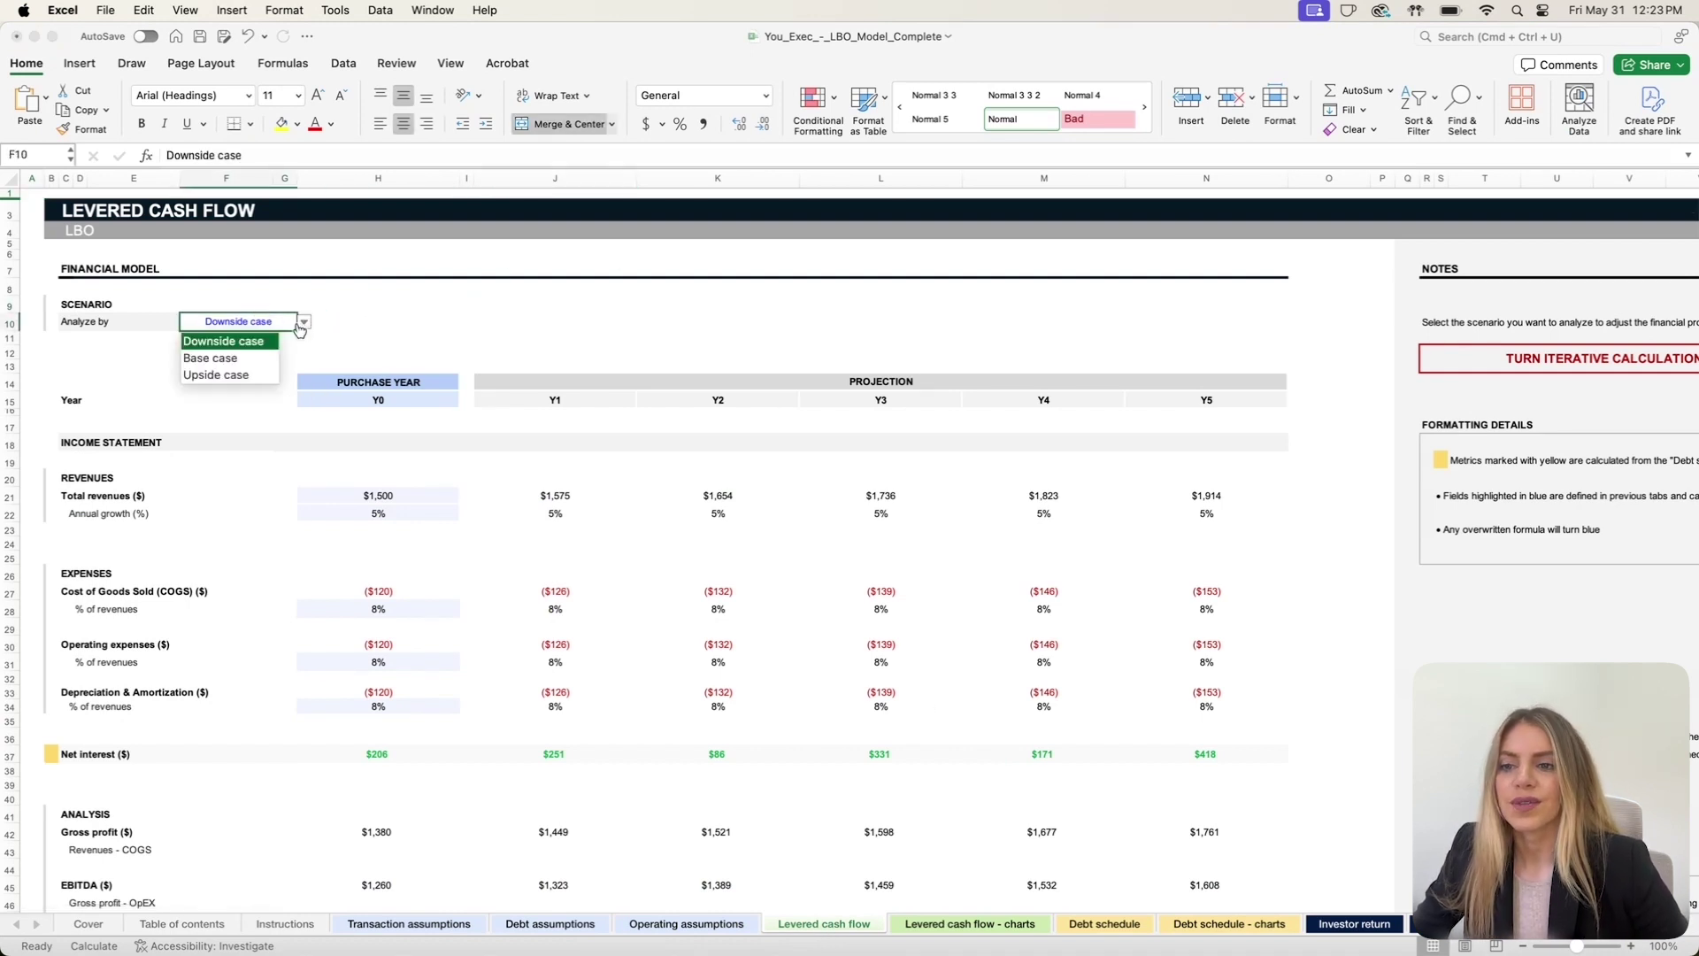
{"action": "left_click", "coordinate": [241, 359]}
{"action": "left_click", "coordinate": [305, 323]}
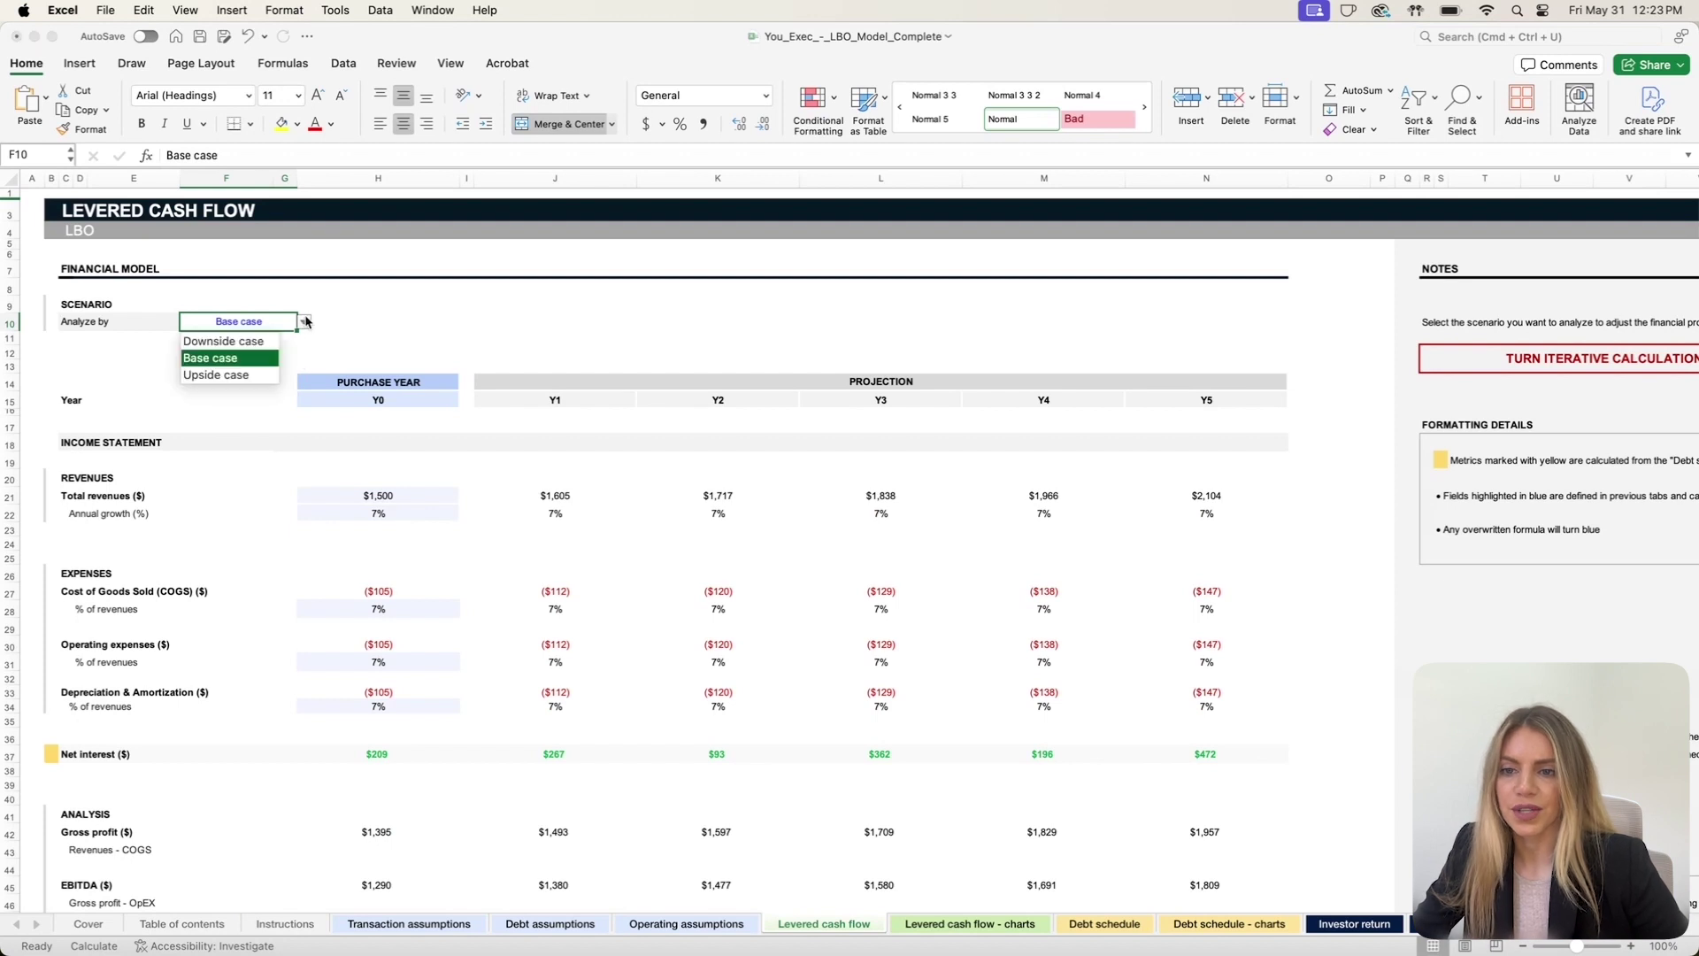
{"action": "left_click", "coordinate": [511, 390]}
Step: Highlight the Y1–Y5 projection year headers, then open the Levered cash flow - charts sheet
{"action": "left_click_drag", "start_coordinate": [577, 425], "coordinate": [1140, 410]}
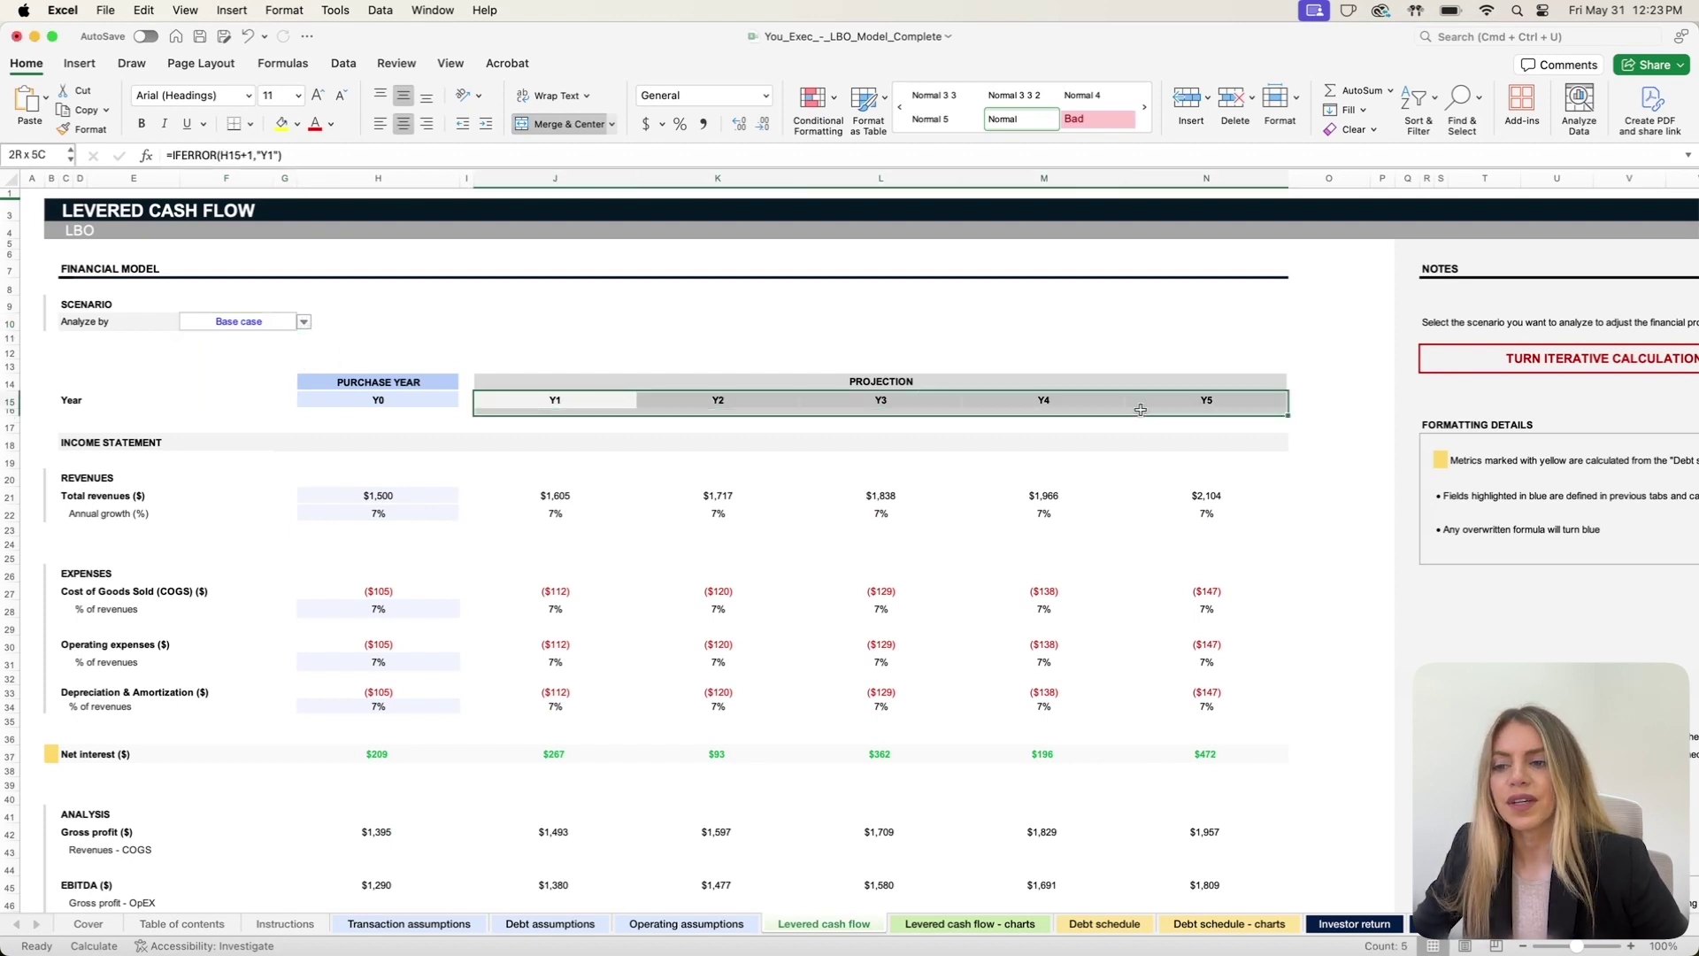
{"action": "left_click", "coordinate": [531, 438]}
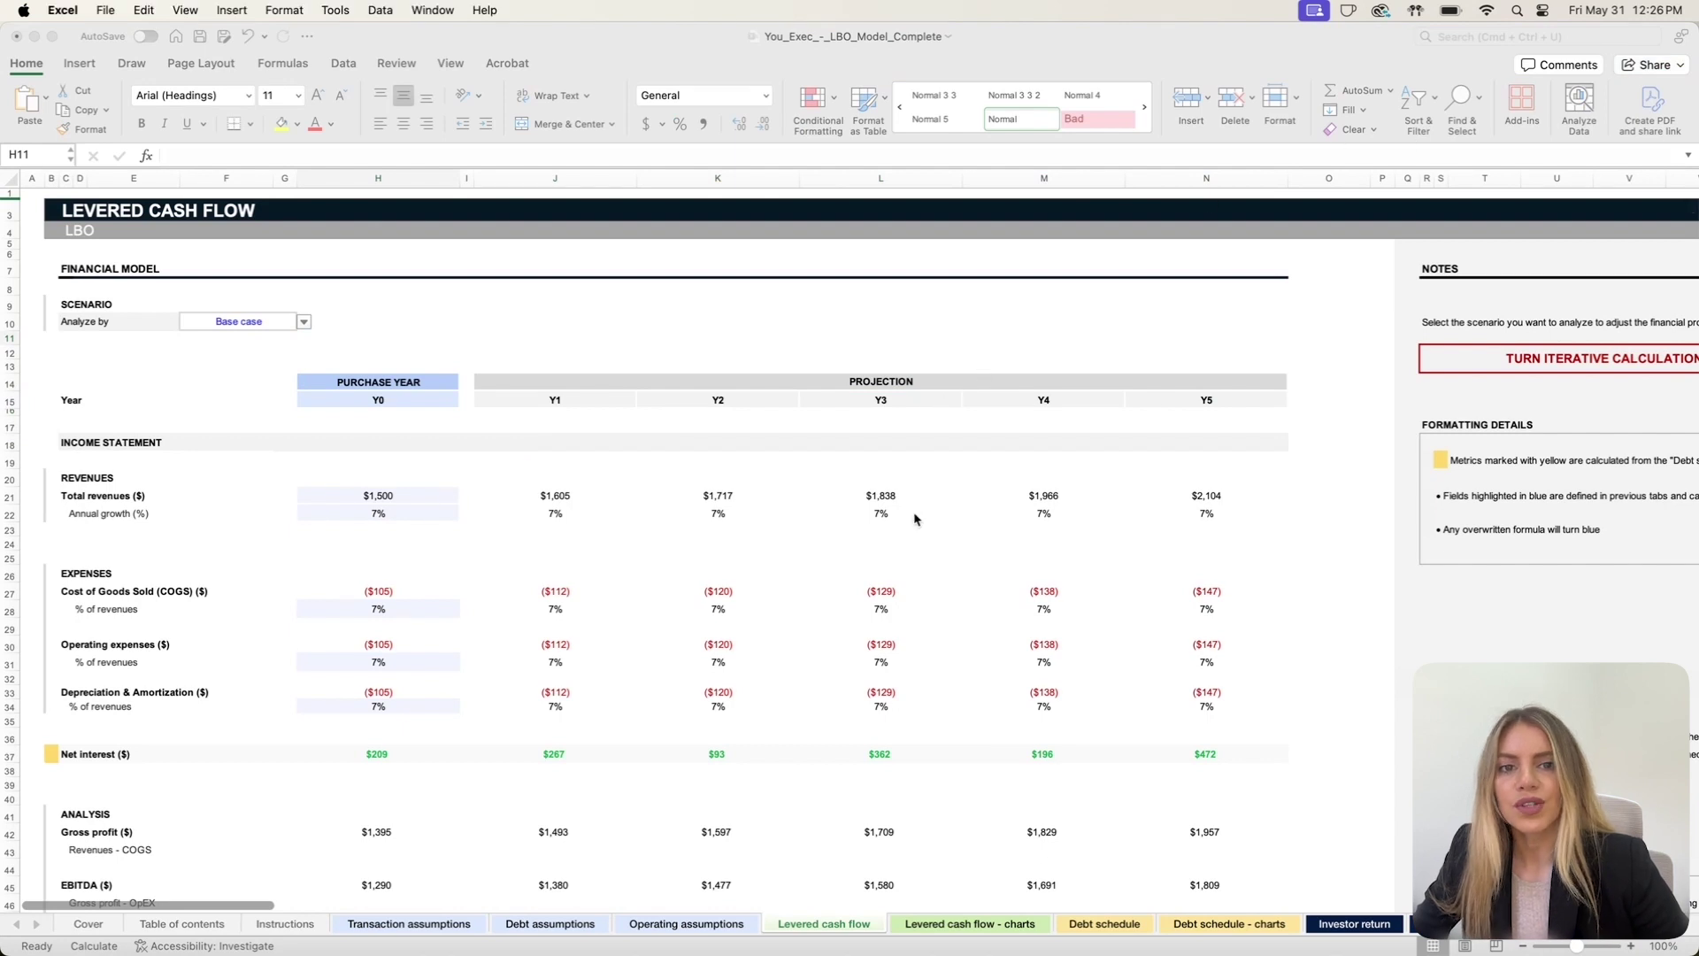
{"action": "left_click", "coordinate": [928, 927]}
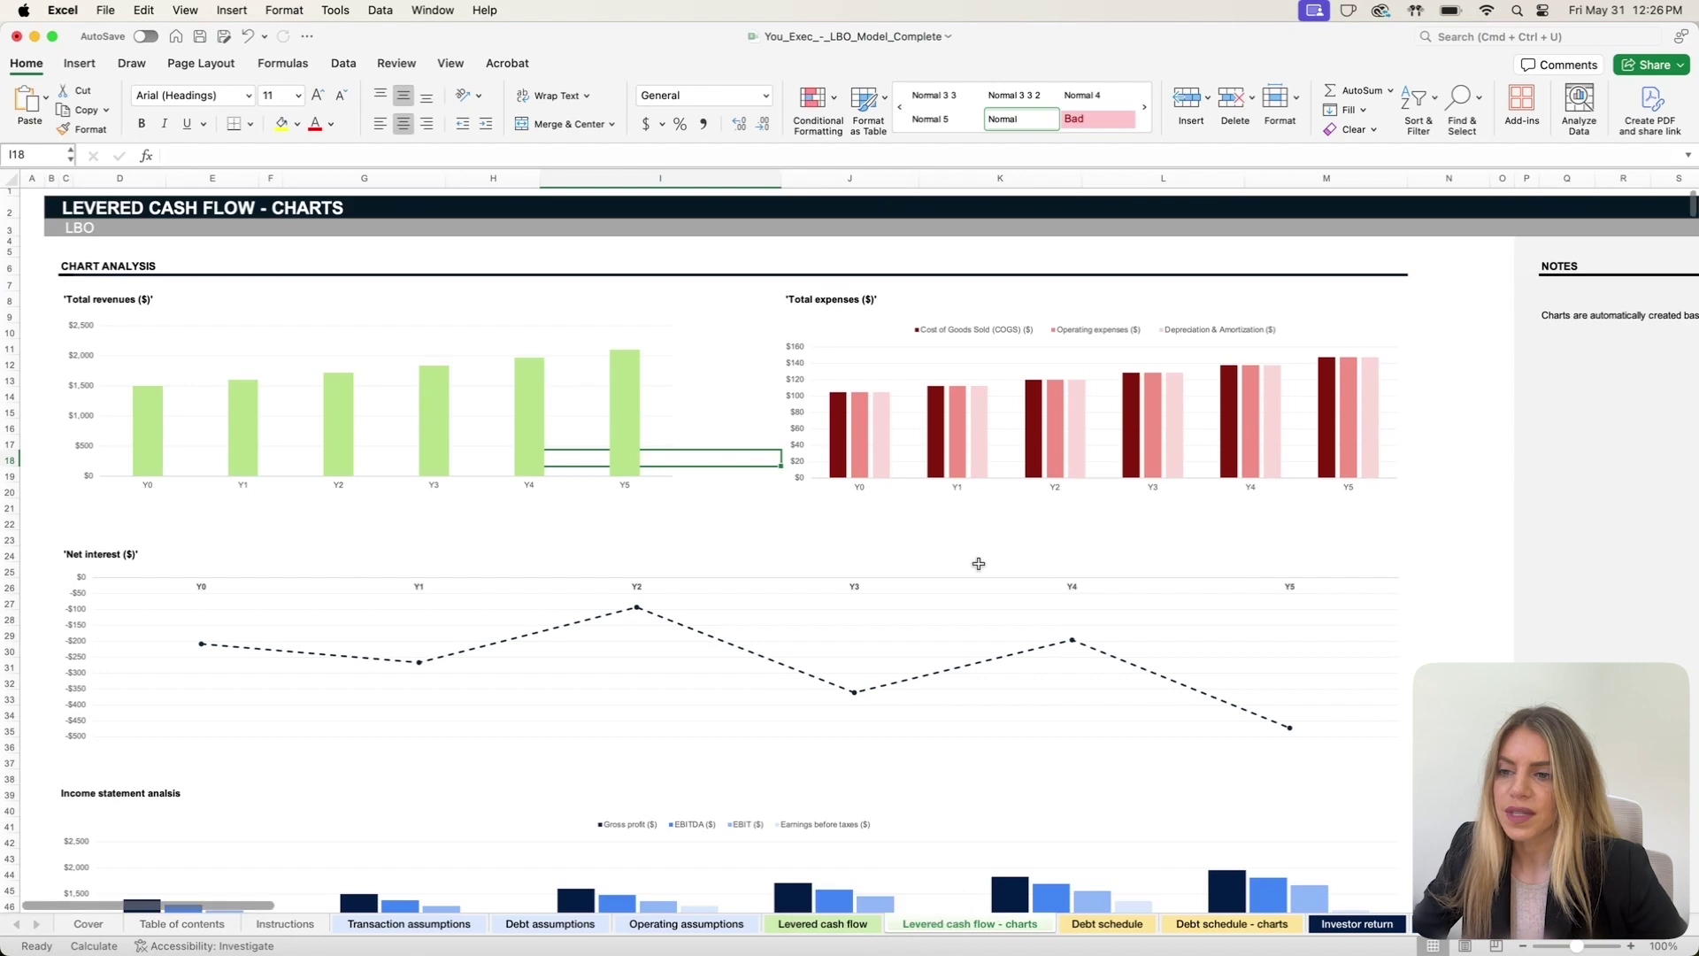
Step: Review the revenue, expense, interest and income charts on the Levered cash flow - charts sheet
{"action": "left_click", "coordinate": [662, 522]}
{"action": "left_click", "coordinate": [718, 538]}
{"action": "scroll", "coordinate": [724, 541], "scroll_direction": "down", "scroll_amount": 5}
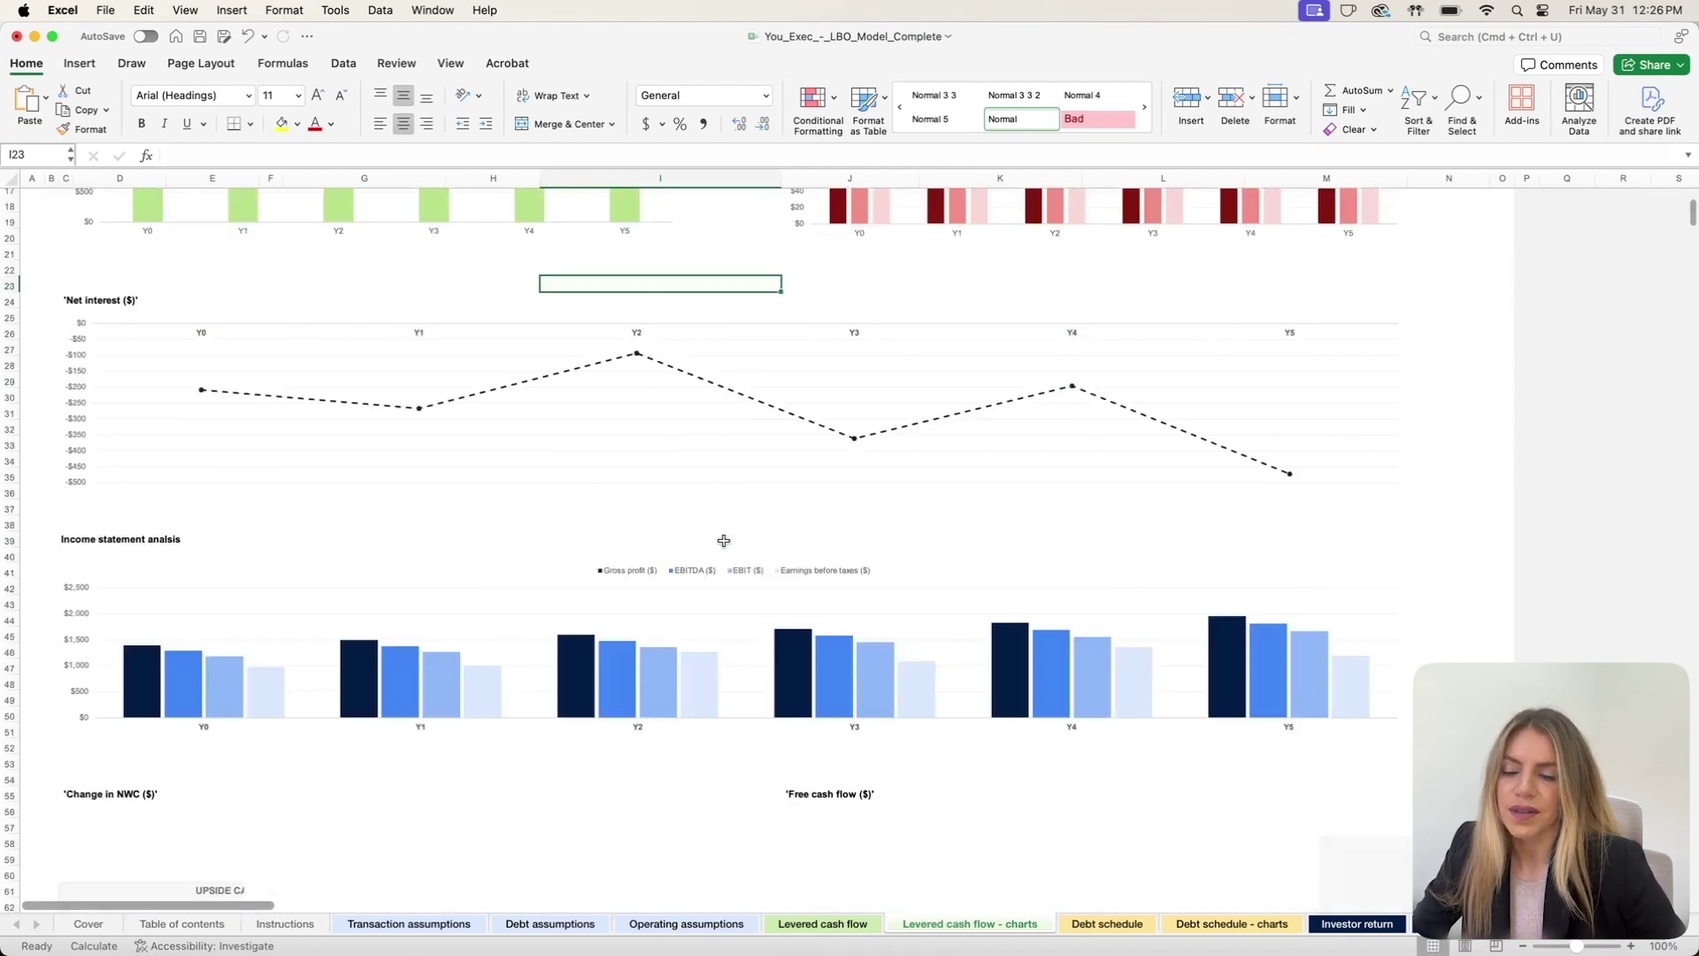
{"action": "scroll", "coordinate": [724, 541], "scroll_direction": "down", "scroll_amount": 4}
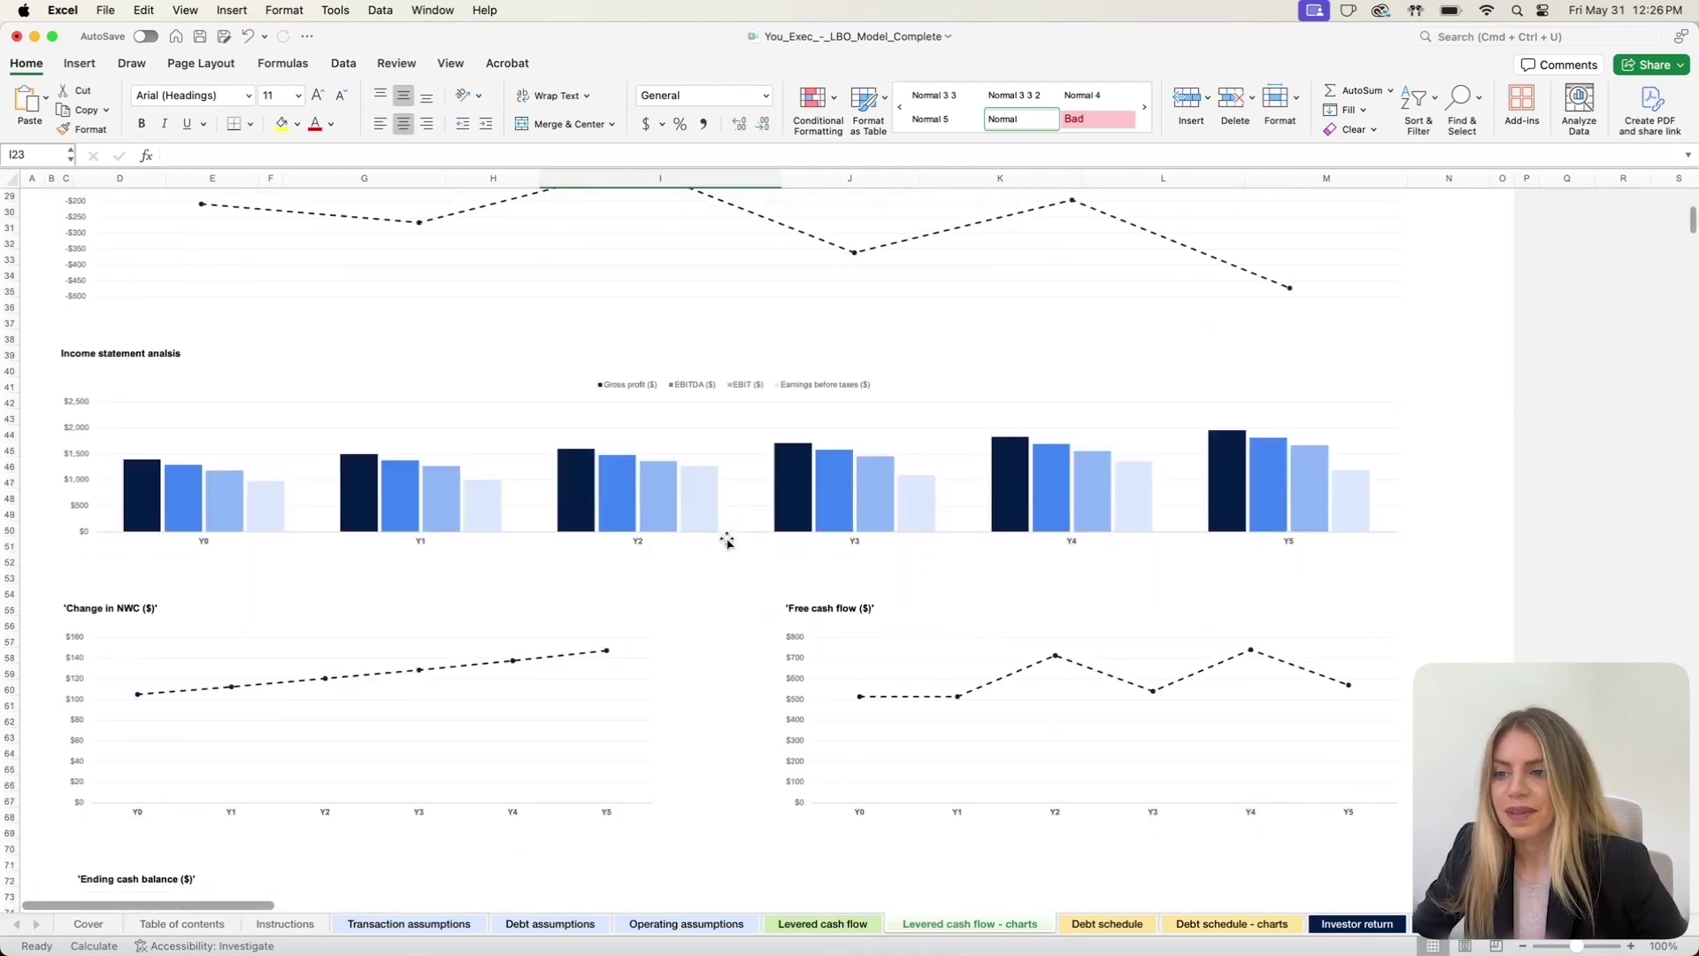
{"action": "scroll", "coordinate": [1011, 514], "scroll_direction": "down", "scroll_amount": 6}
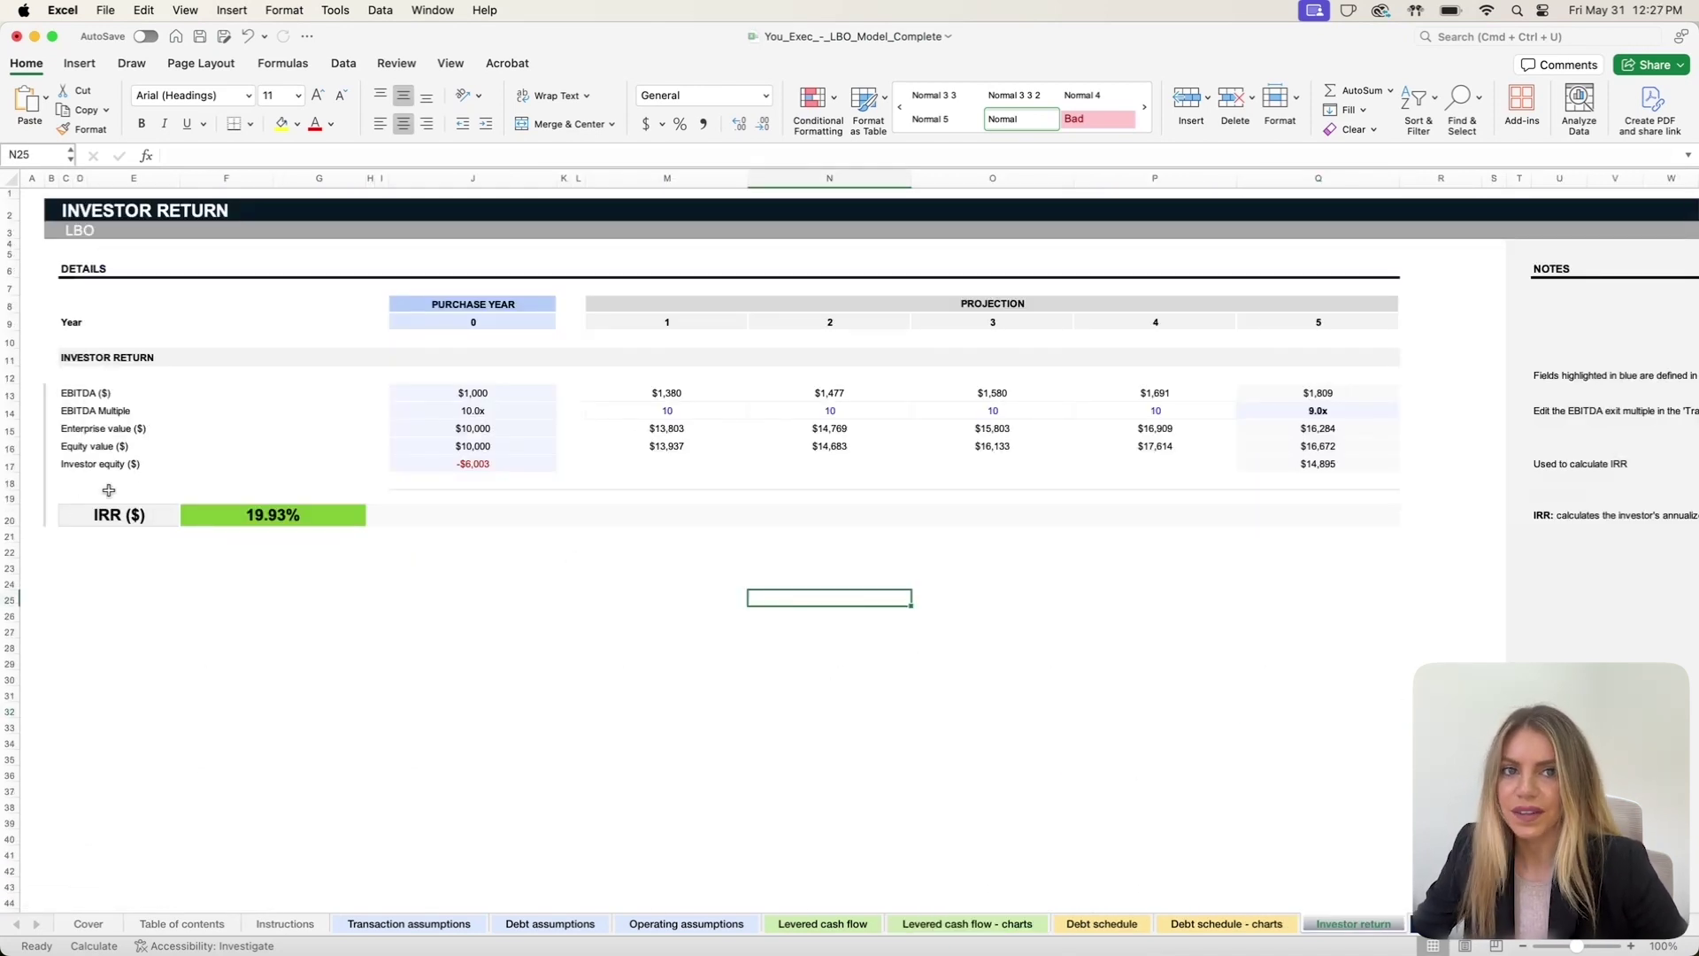
Step: Highlight the 19.93% IRR and the projection year row, then switch to the Sensitivity analysis sheet
{"action": "left_click_drag", "start_coordinate": [108, 490], "coordinate": [296, 552]}
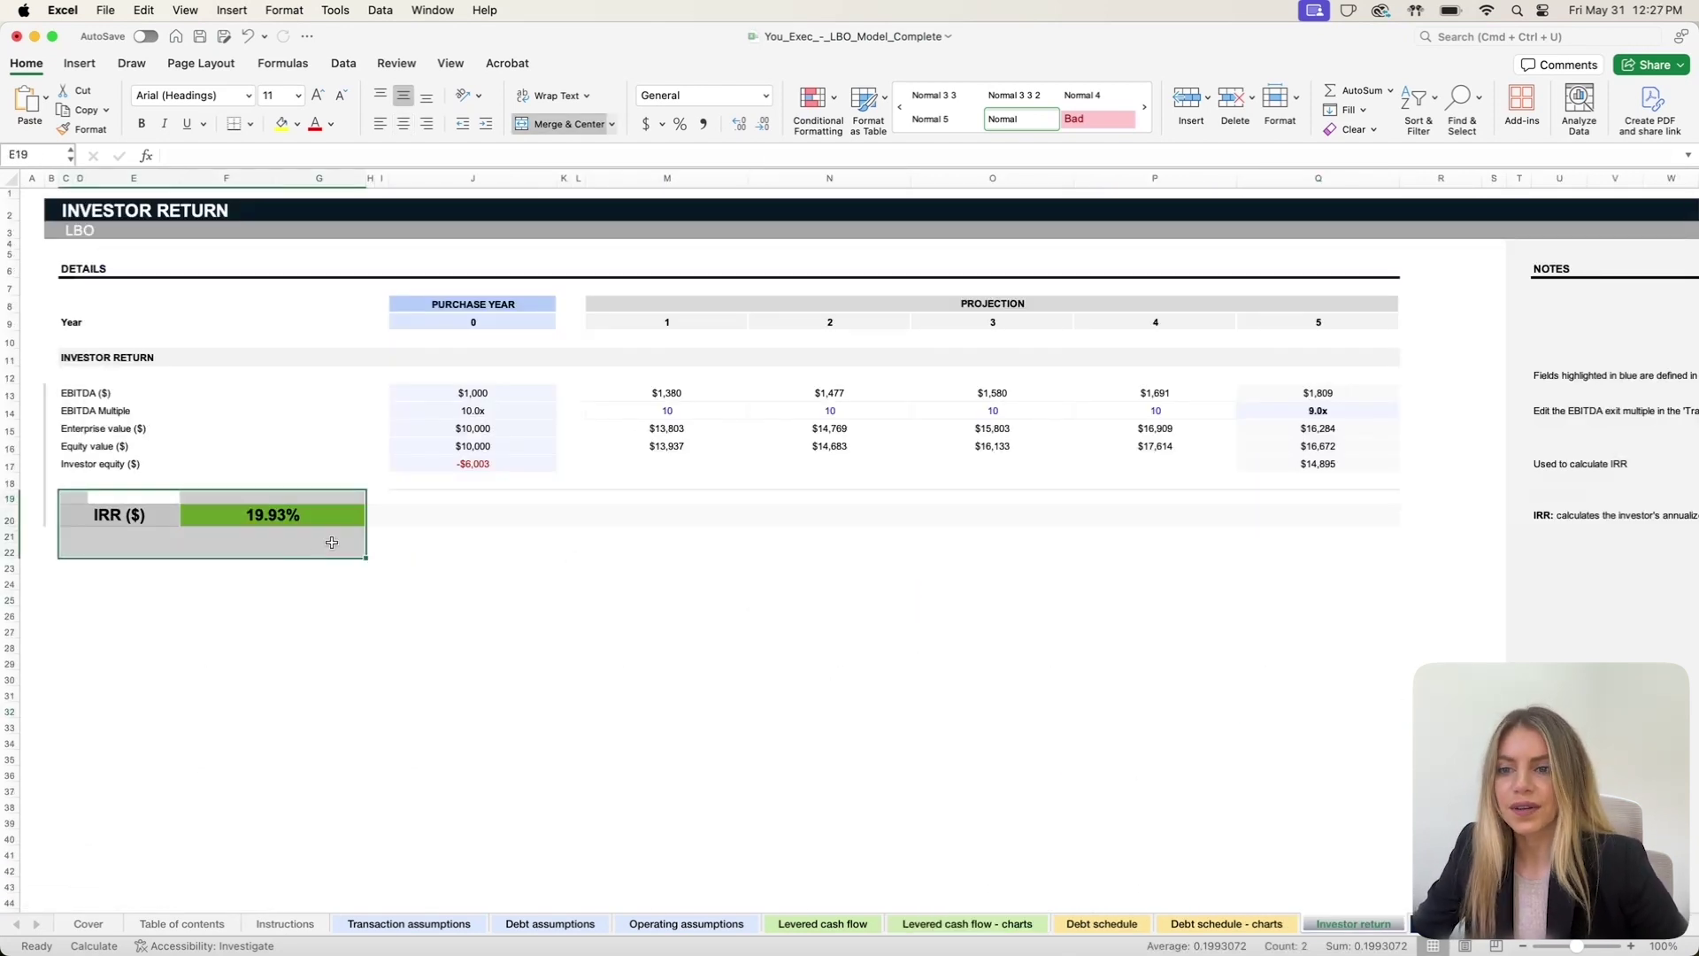
{"action": "left_click_drag", "start_coordinate": [625, 326], "coordinate": [1333, 314]}
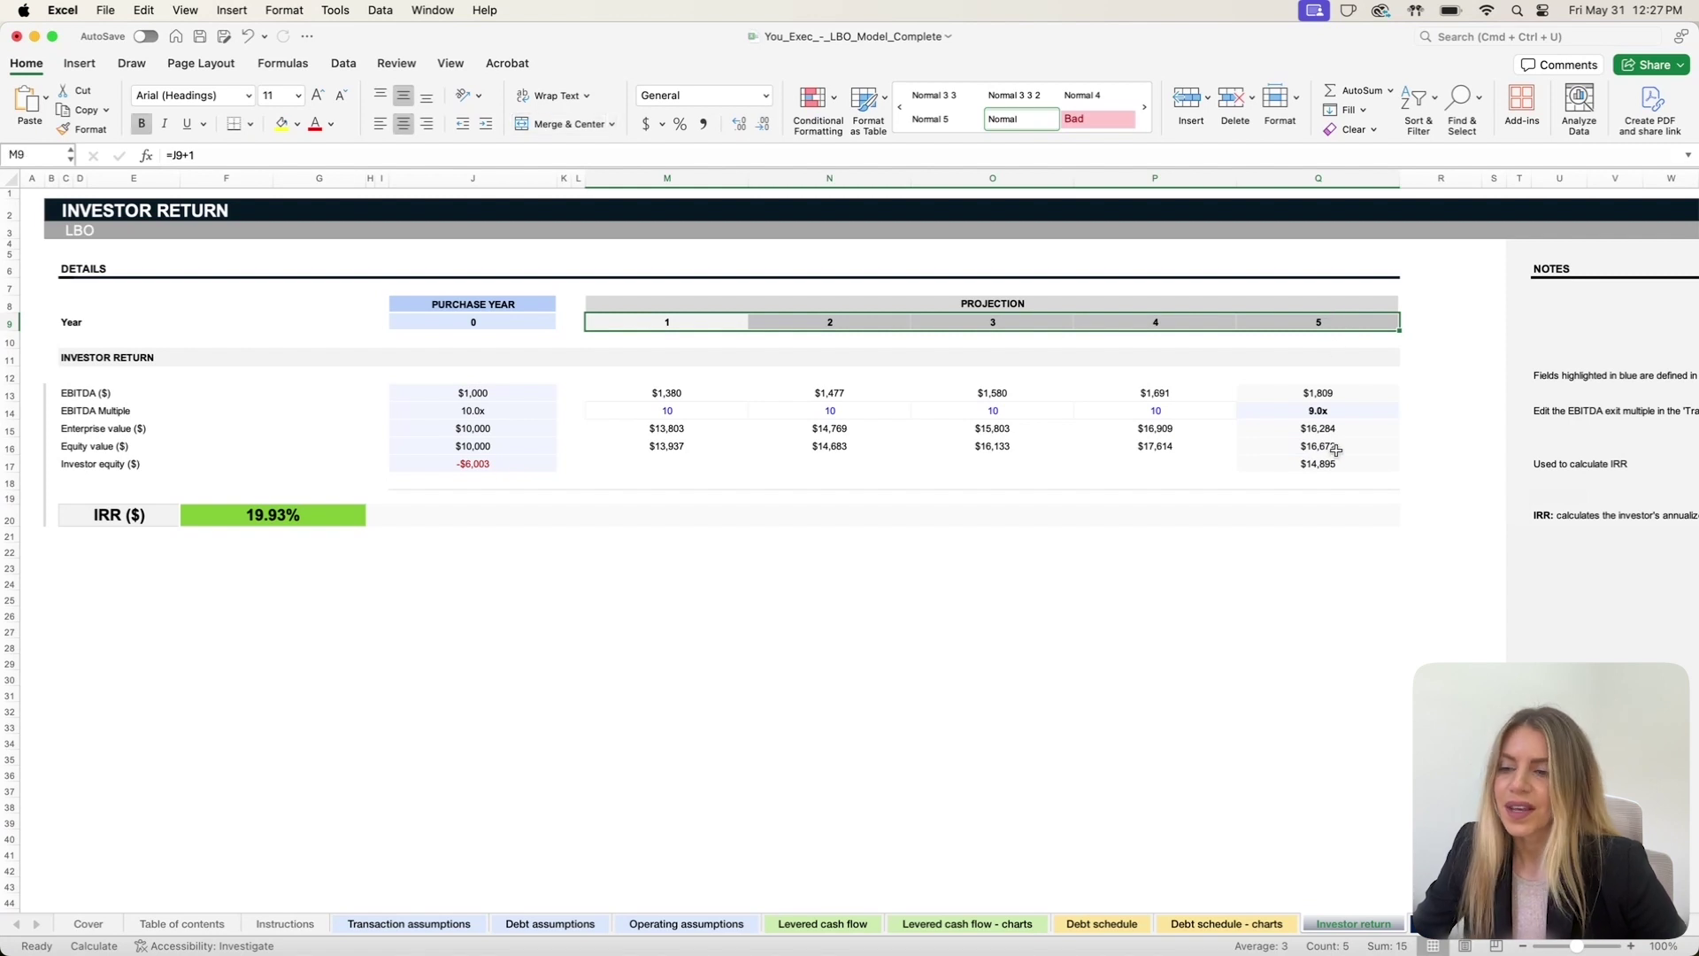
{"action": "left_click", "coordinate": [1443, 924]}
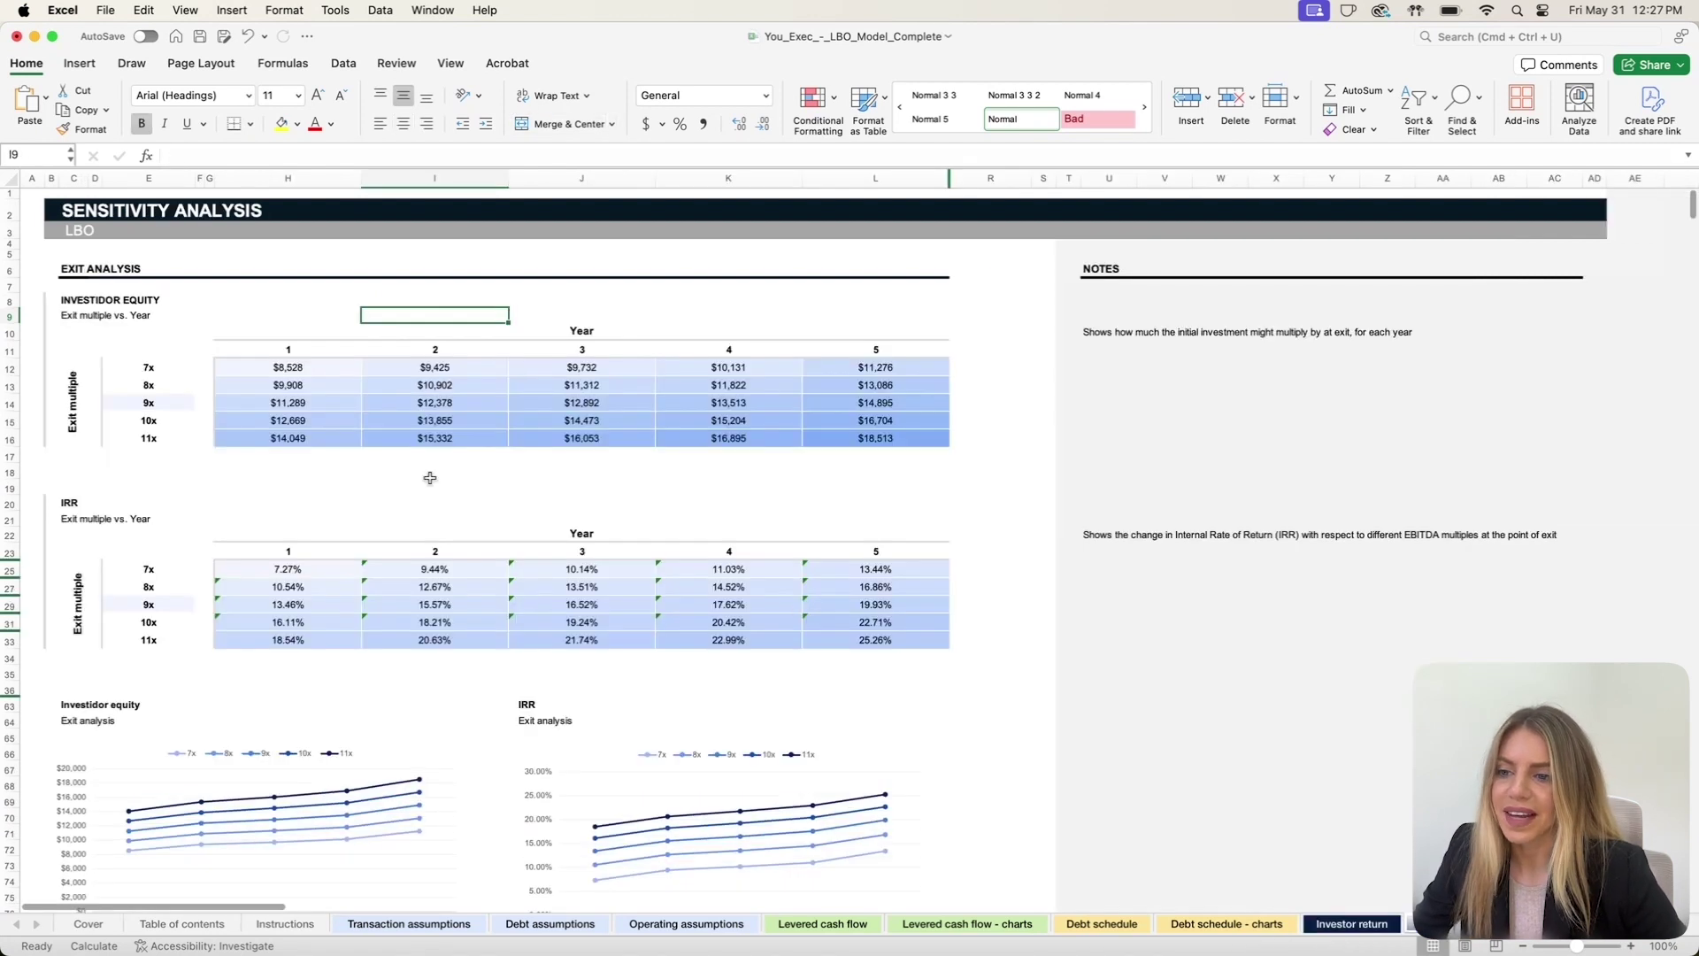